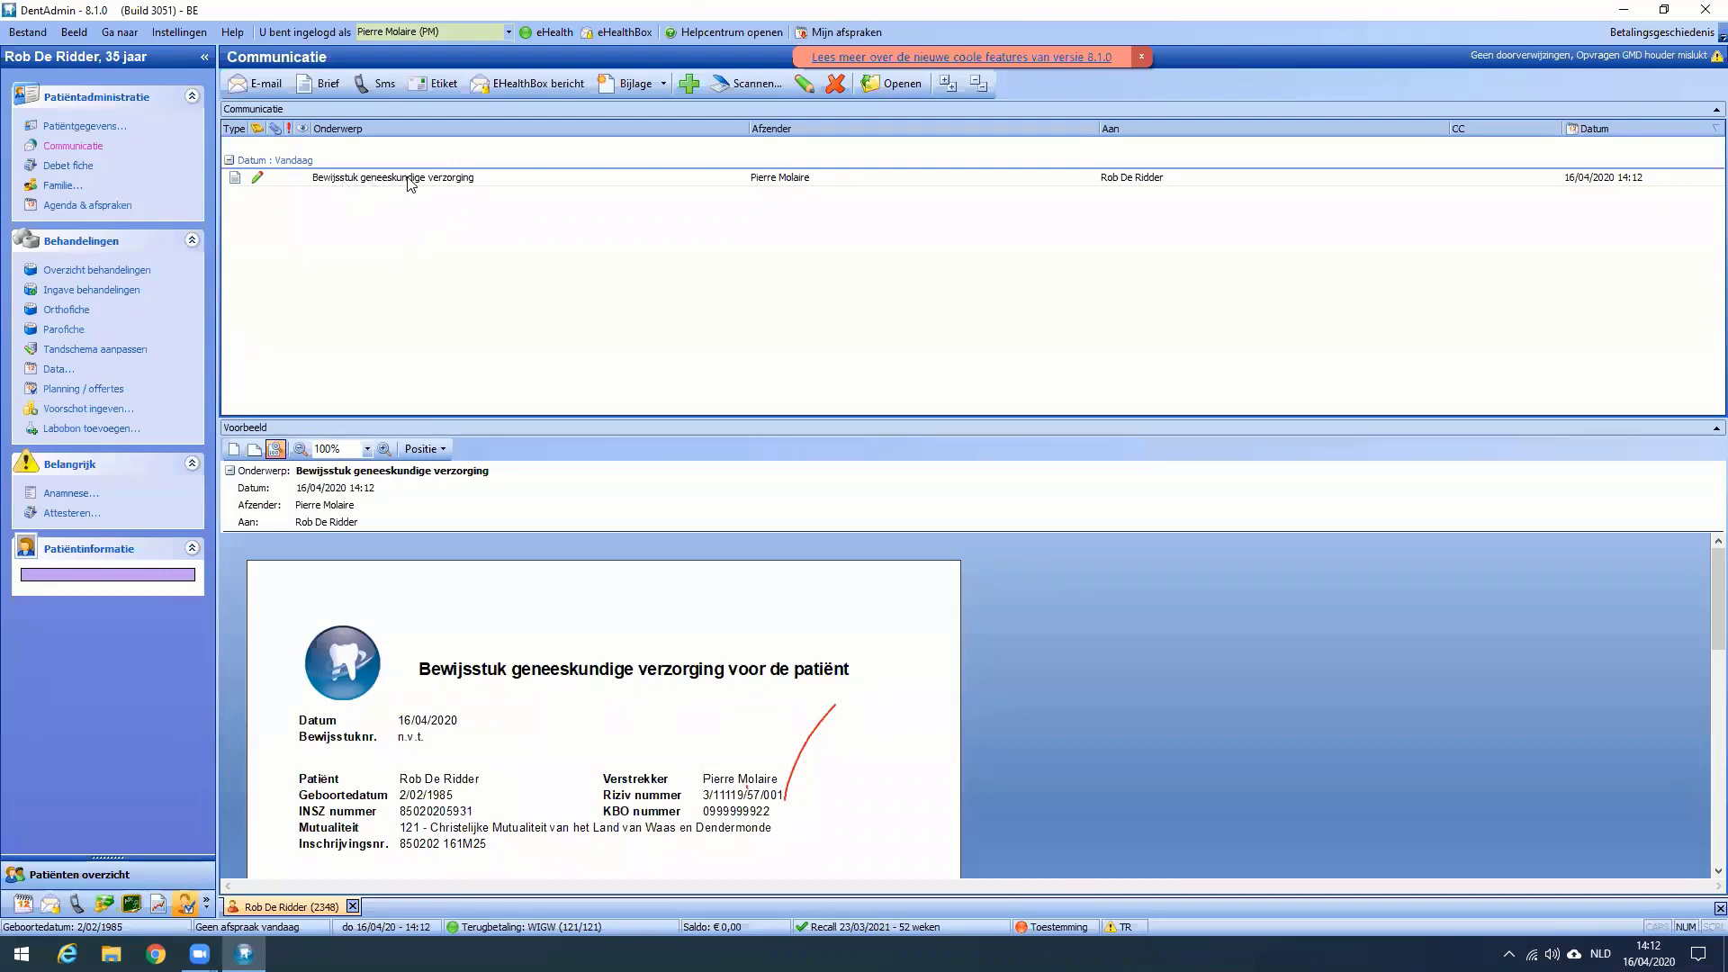
Open the 'Bewijsstuk geneeskundige verzorging' letter and attach it as a PDF to a new e-mail.
click(409, 185)
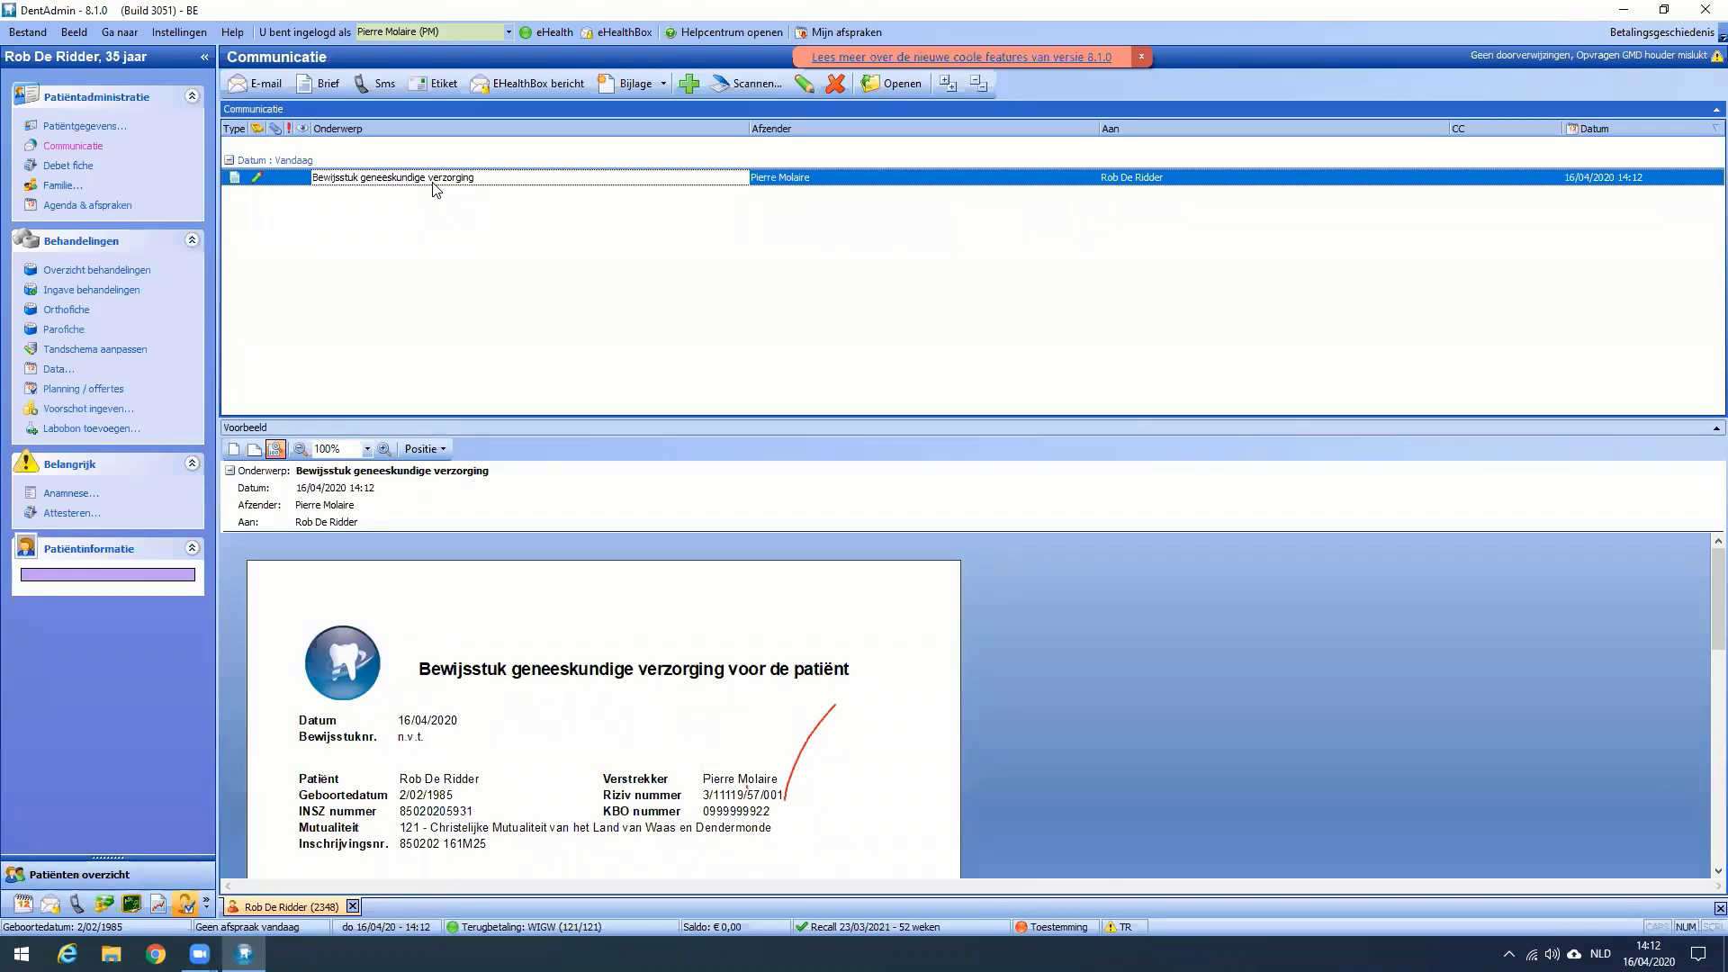
double_click(433, 189)
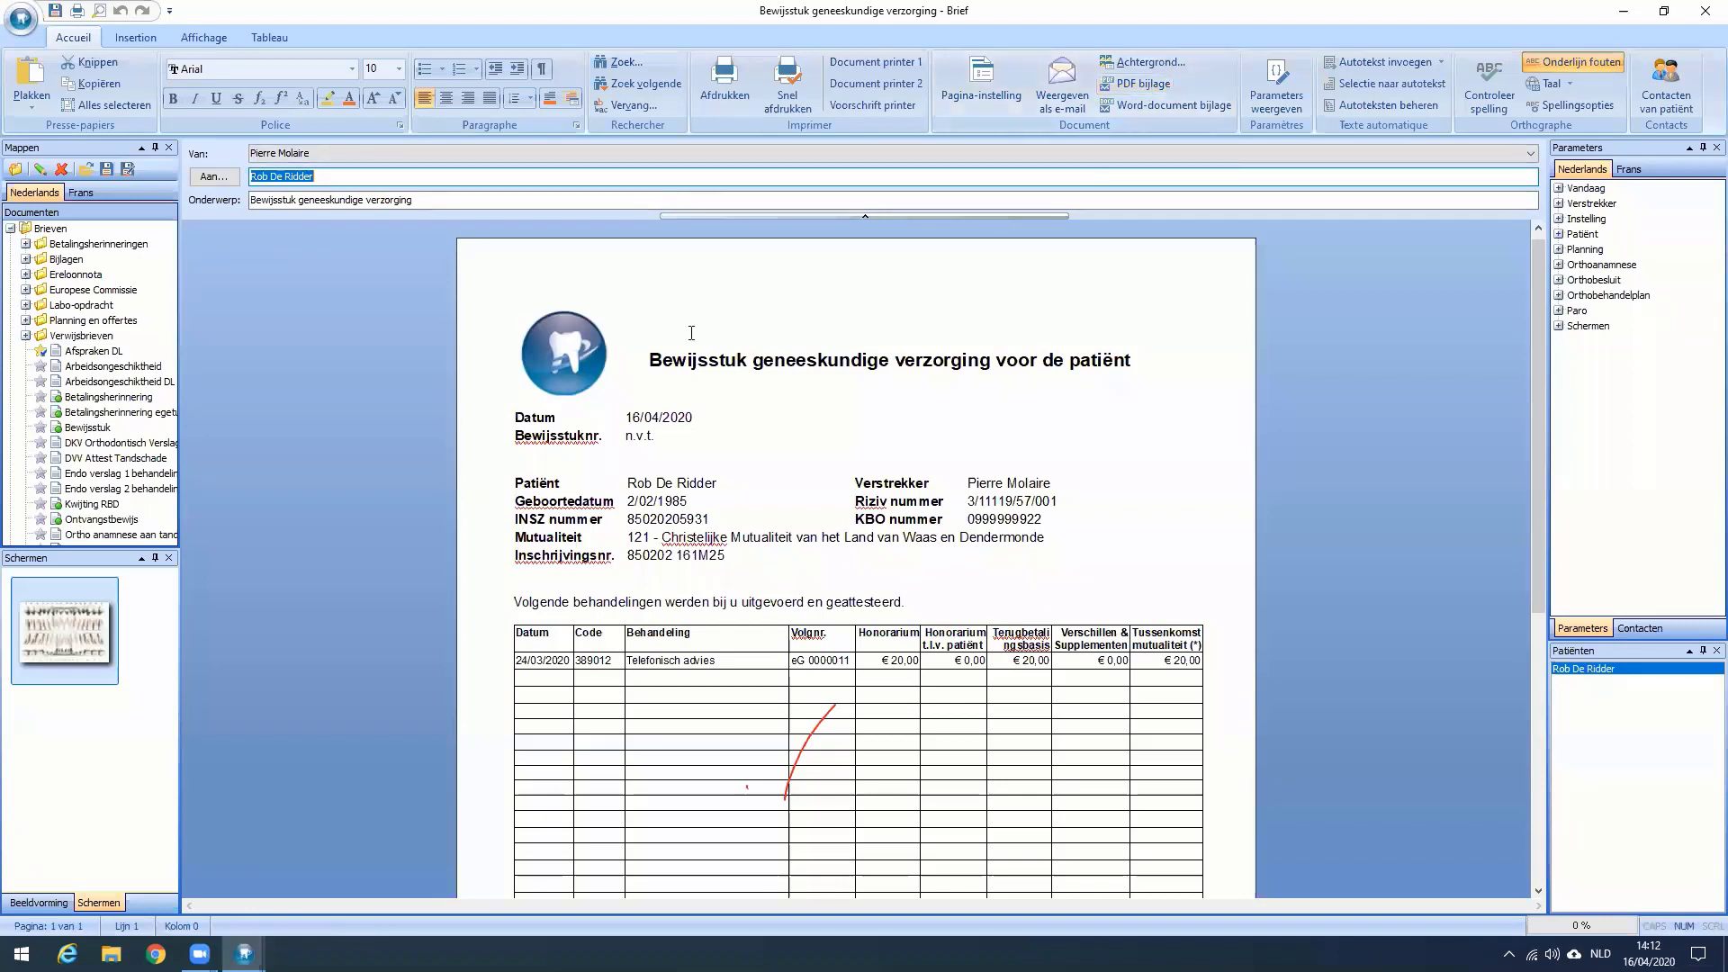
click(1143, 89)
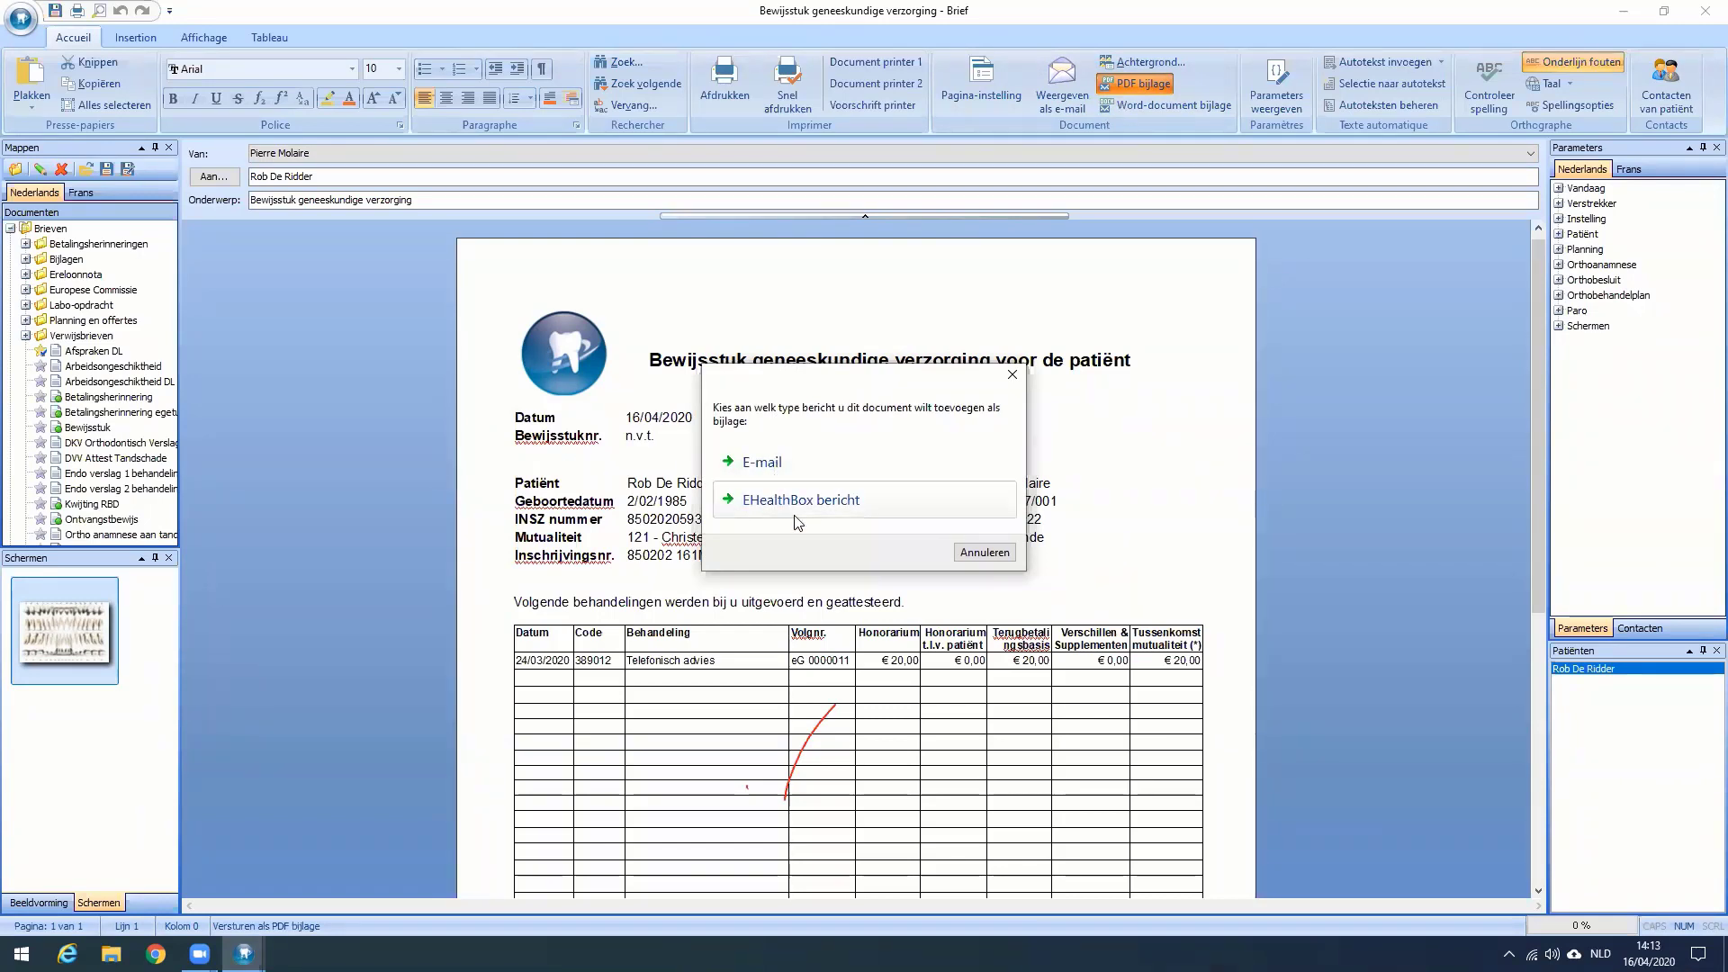
click(781, 460)
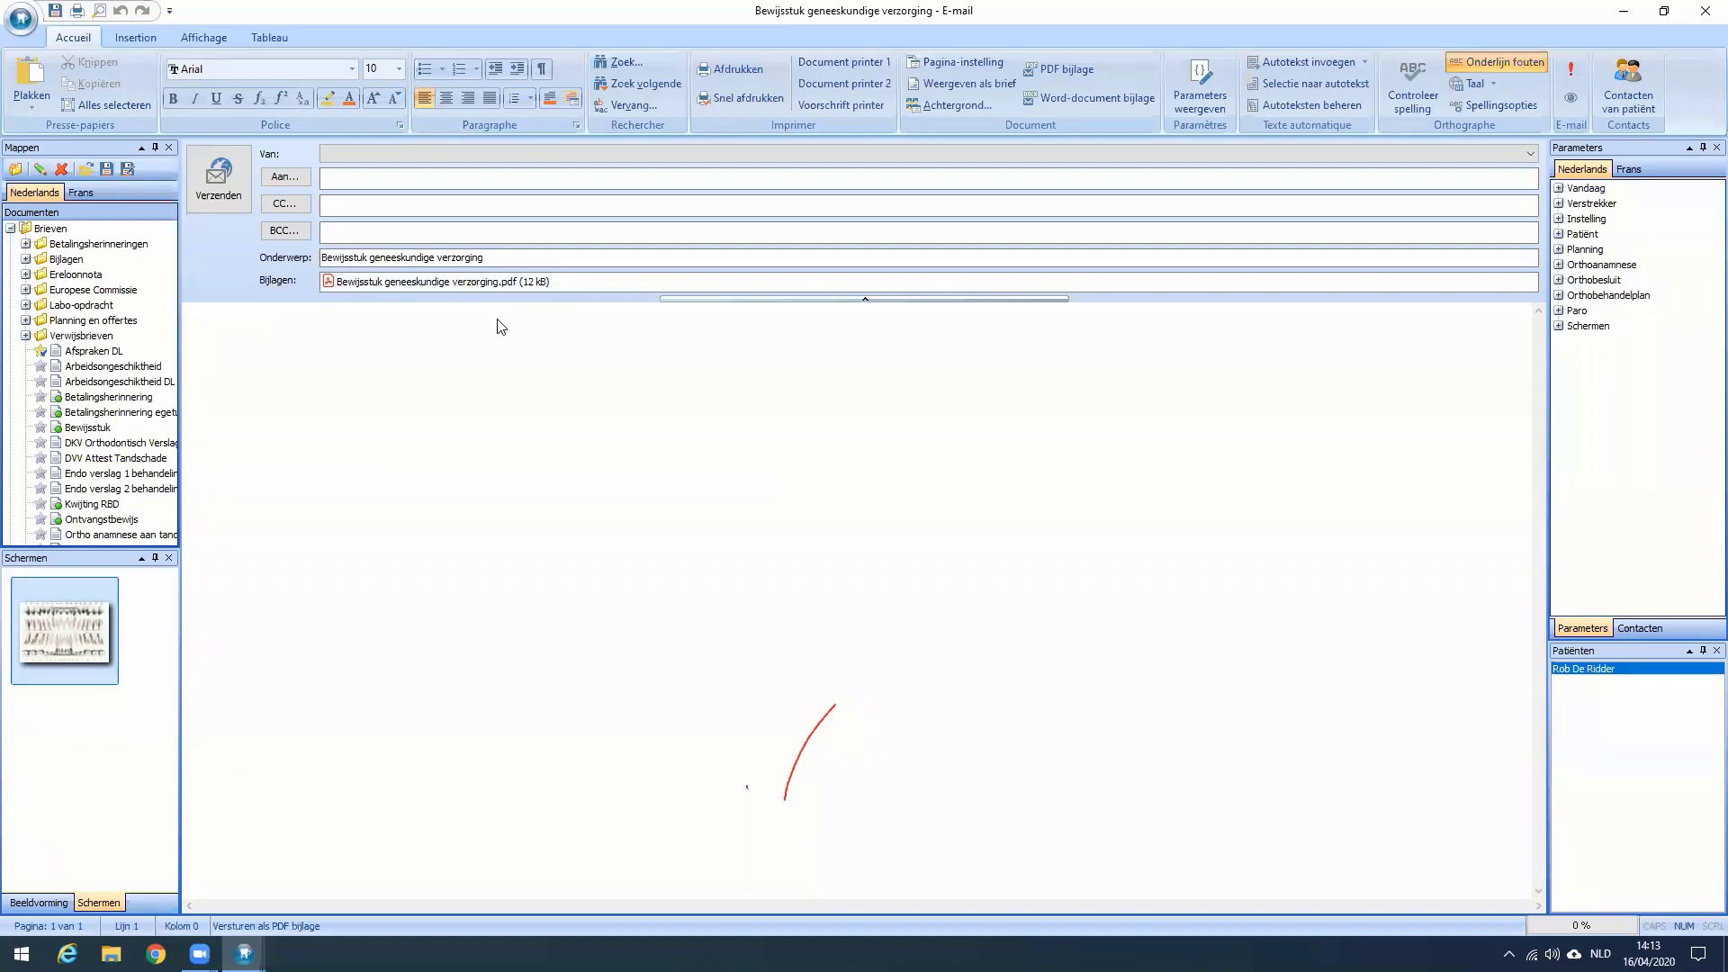
Address the e-mail using the patient's general parameter patient_emailadres as the recipient.
click(344, 178)
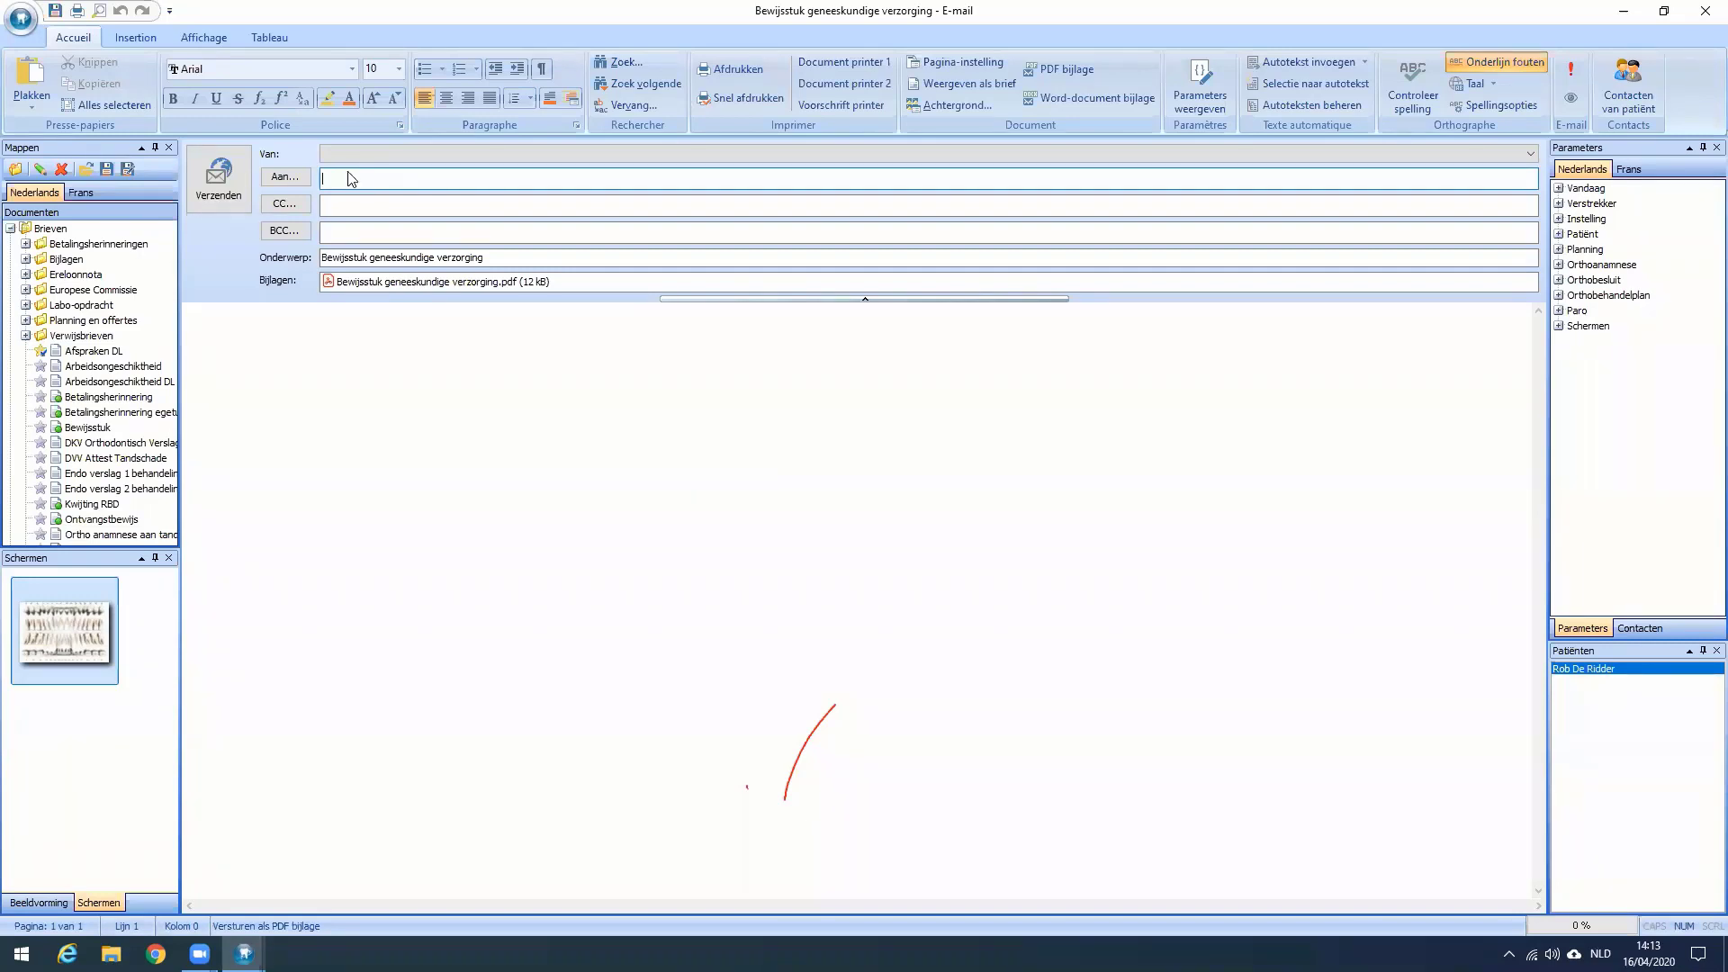
text(gqug)
key(BackSpace)
key(BackSpace)
key(BackSpace)
key(BackSpace)
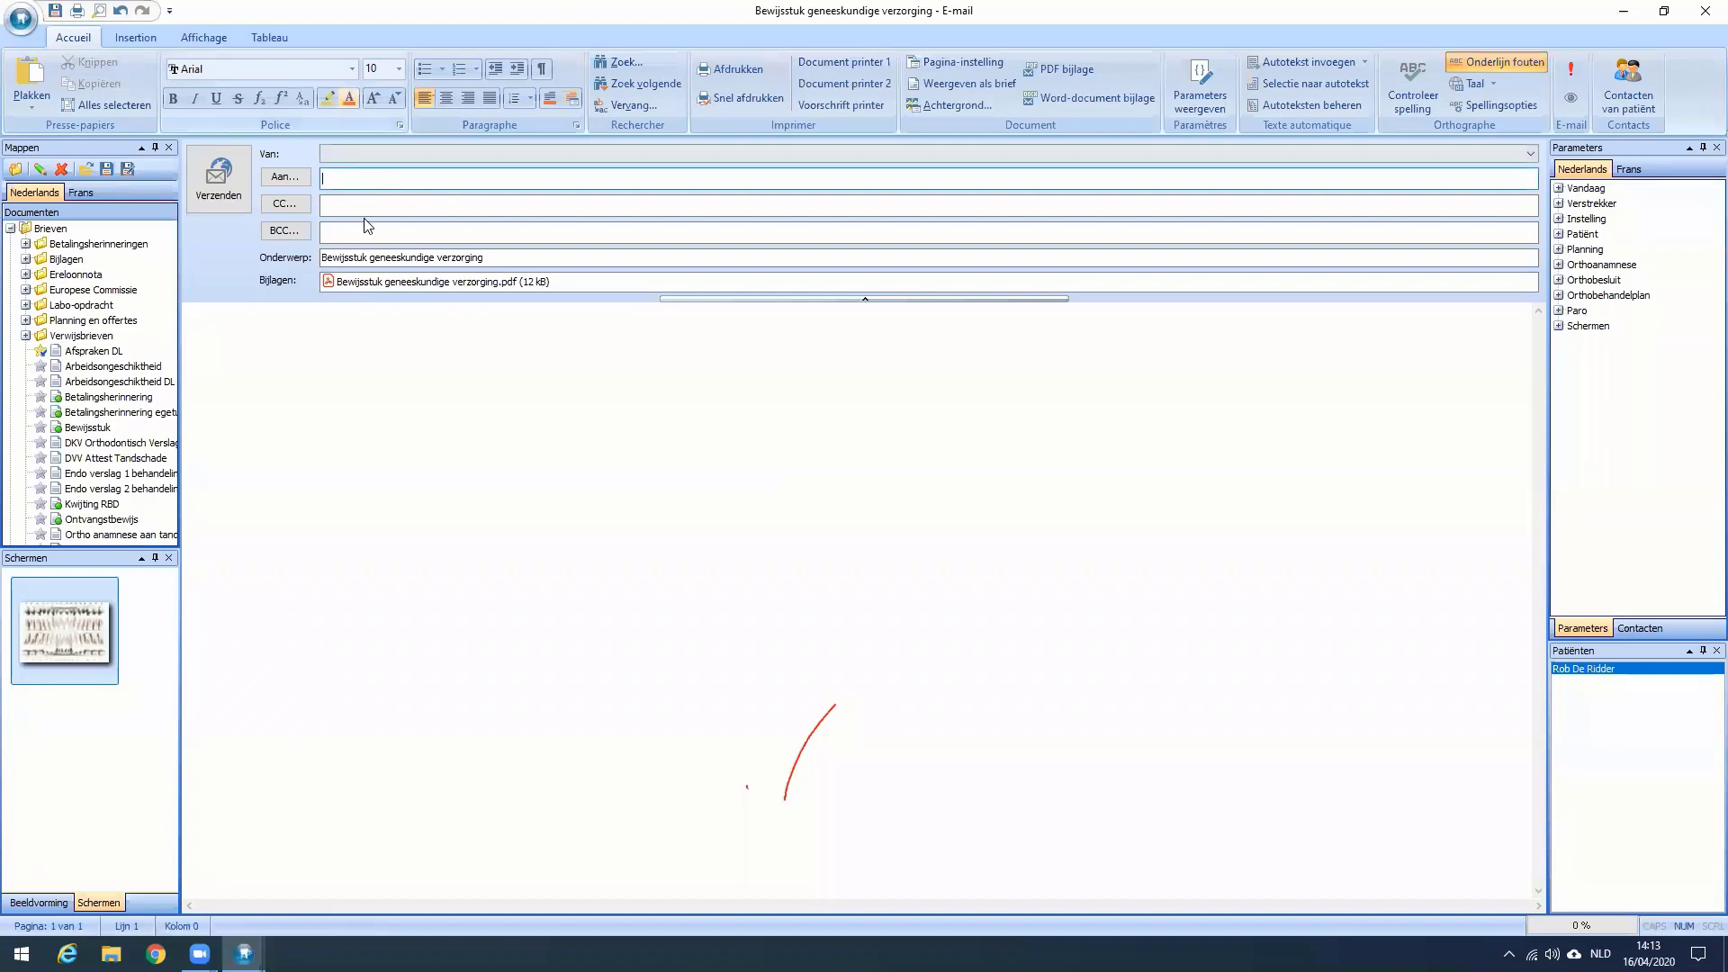
click(1559, 234)
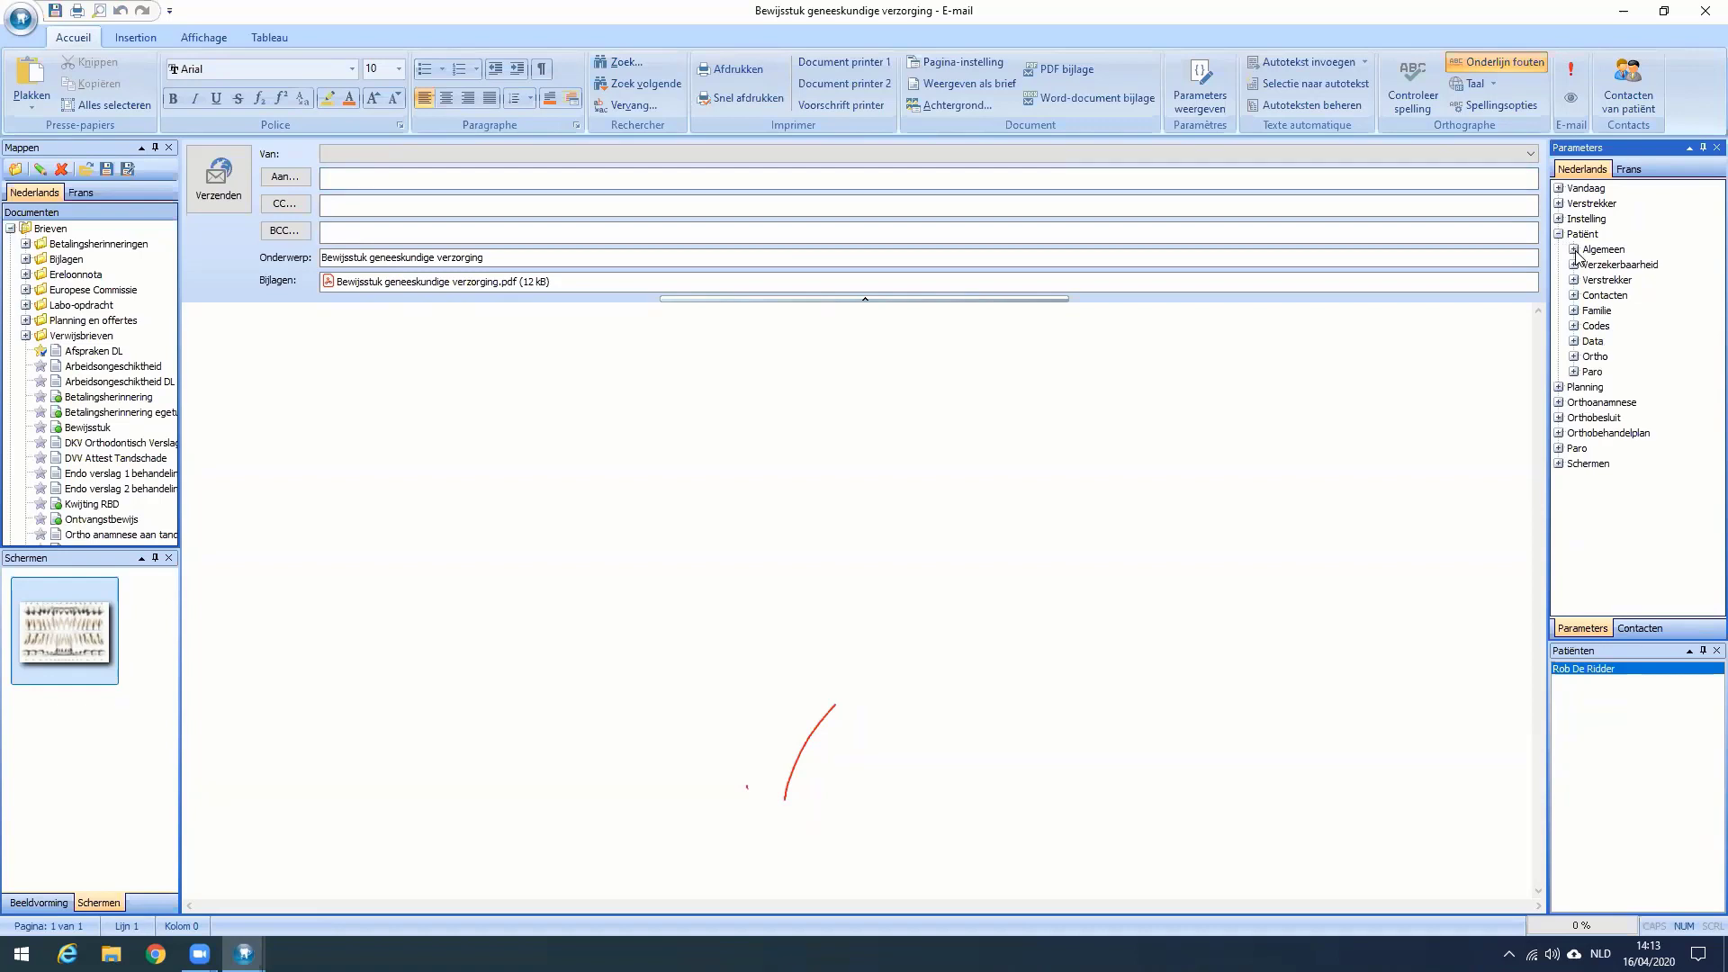
click(1574, 250)
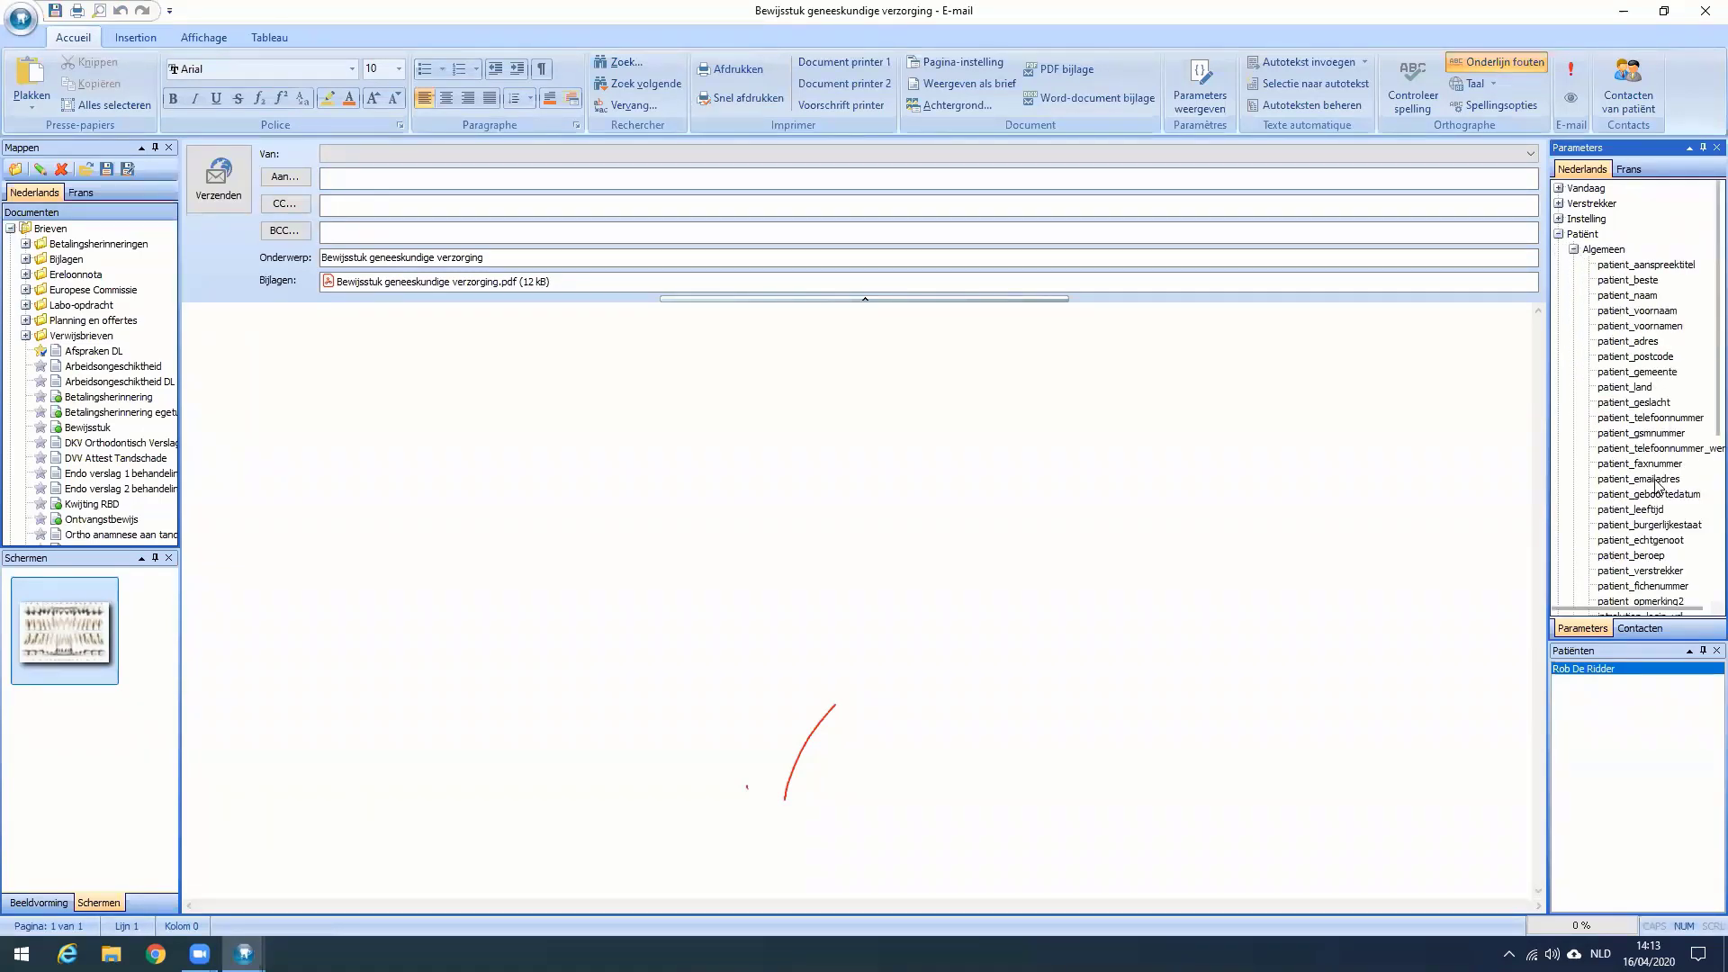
double_click(1638, 479)
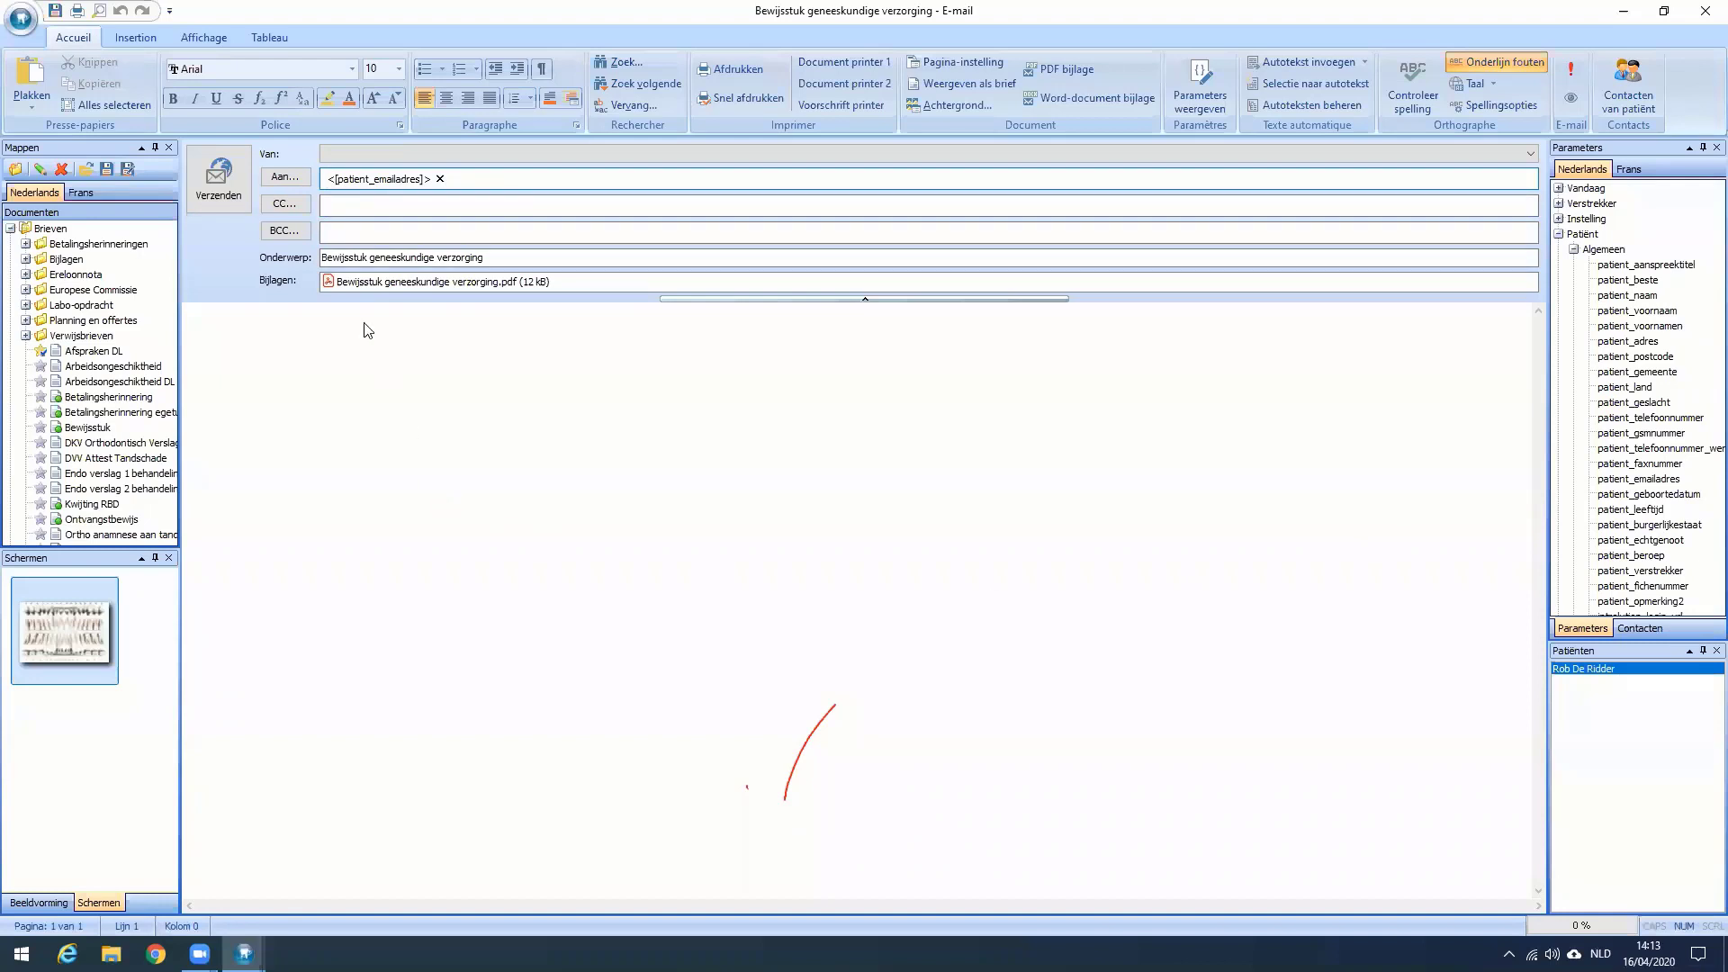
Write the message body with the greeting "Beste," followed by "In bijlage uw bewijsstuk".
click(270, 356)
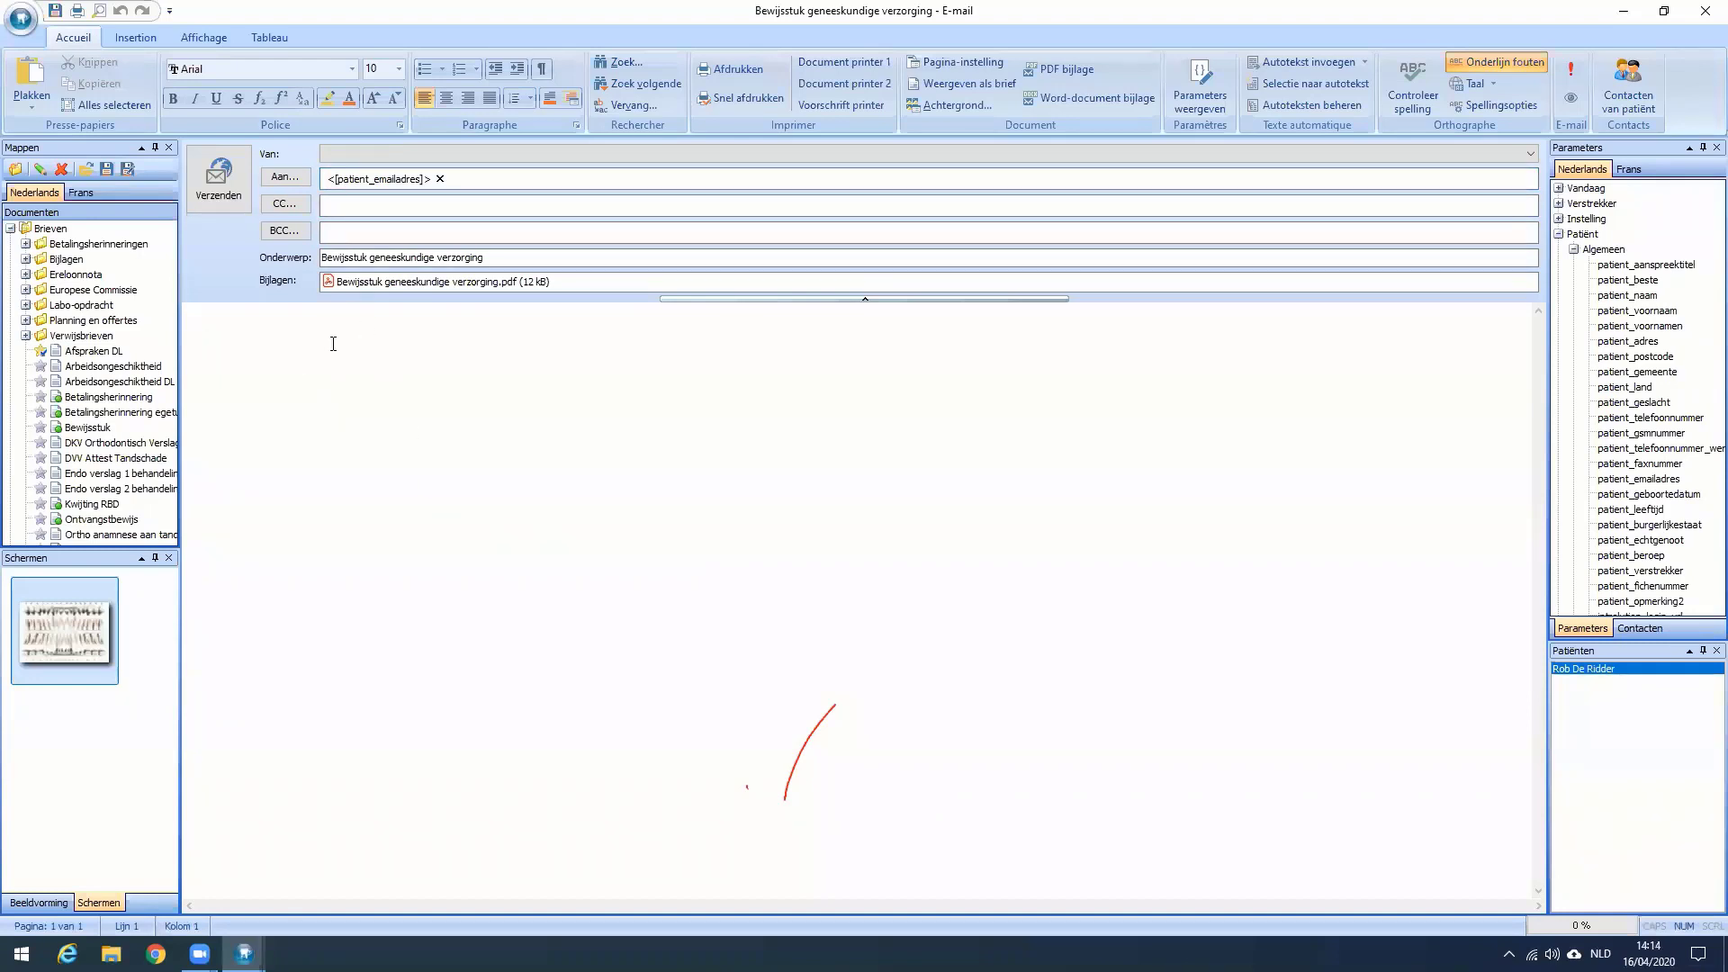
text(Be)
text(ste,  )
text(In bijlage u)
text(w bewijsstuk)
Try to send the e-mail and close it without saving it in the patient record.
click(233, 181)
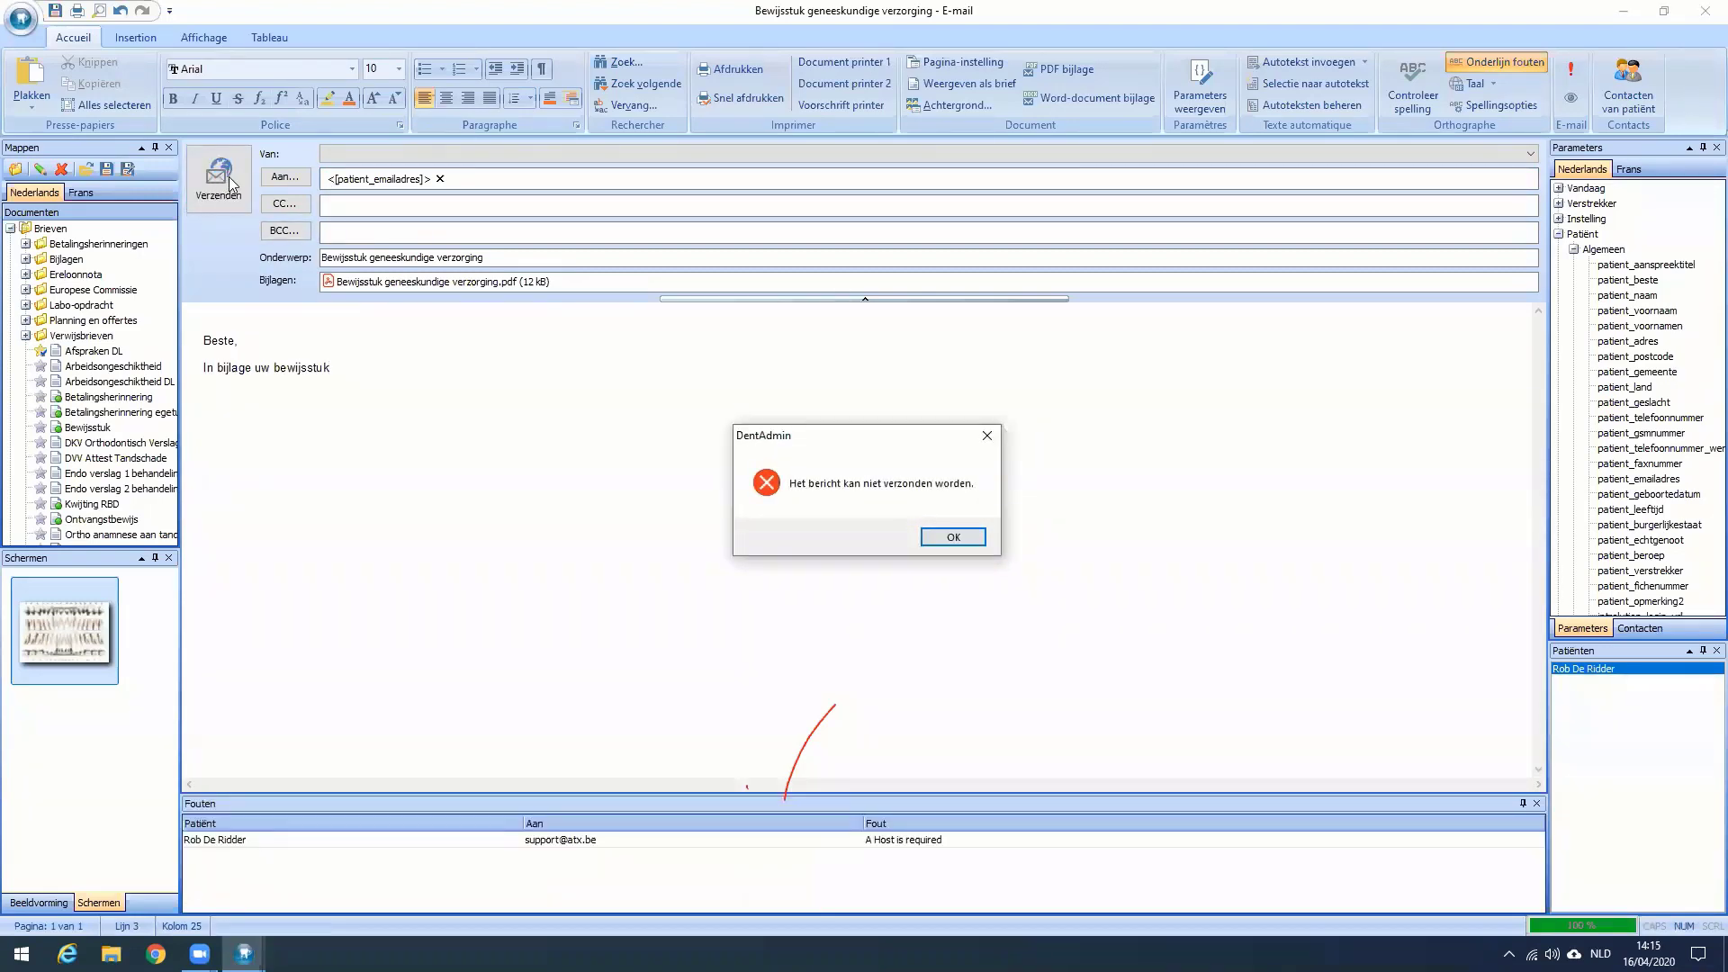
click(960, 541)
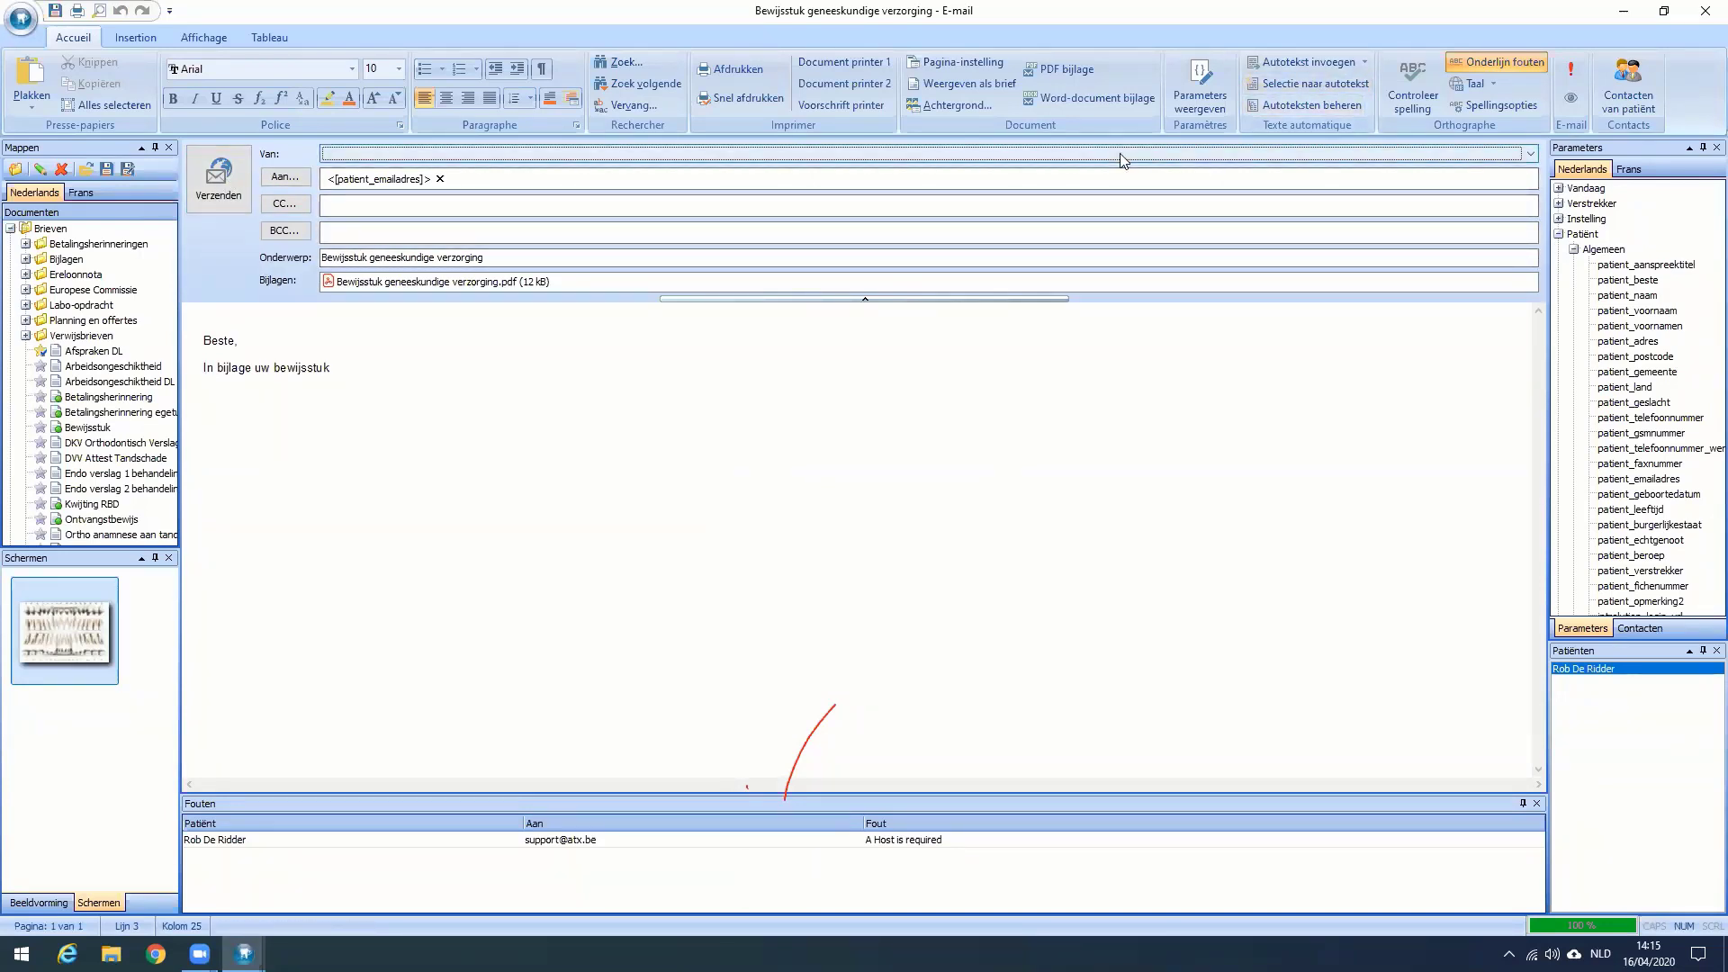
click(1703, 13)
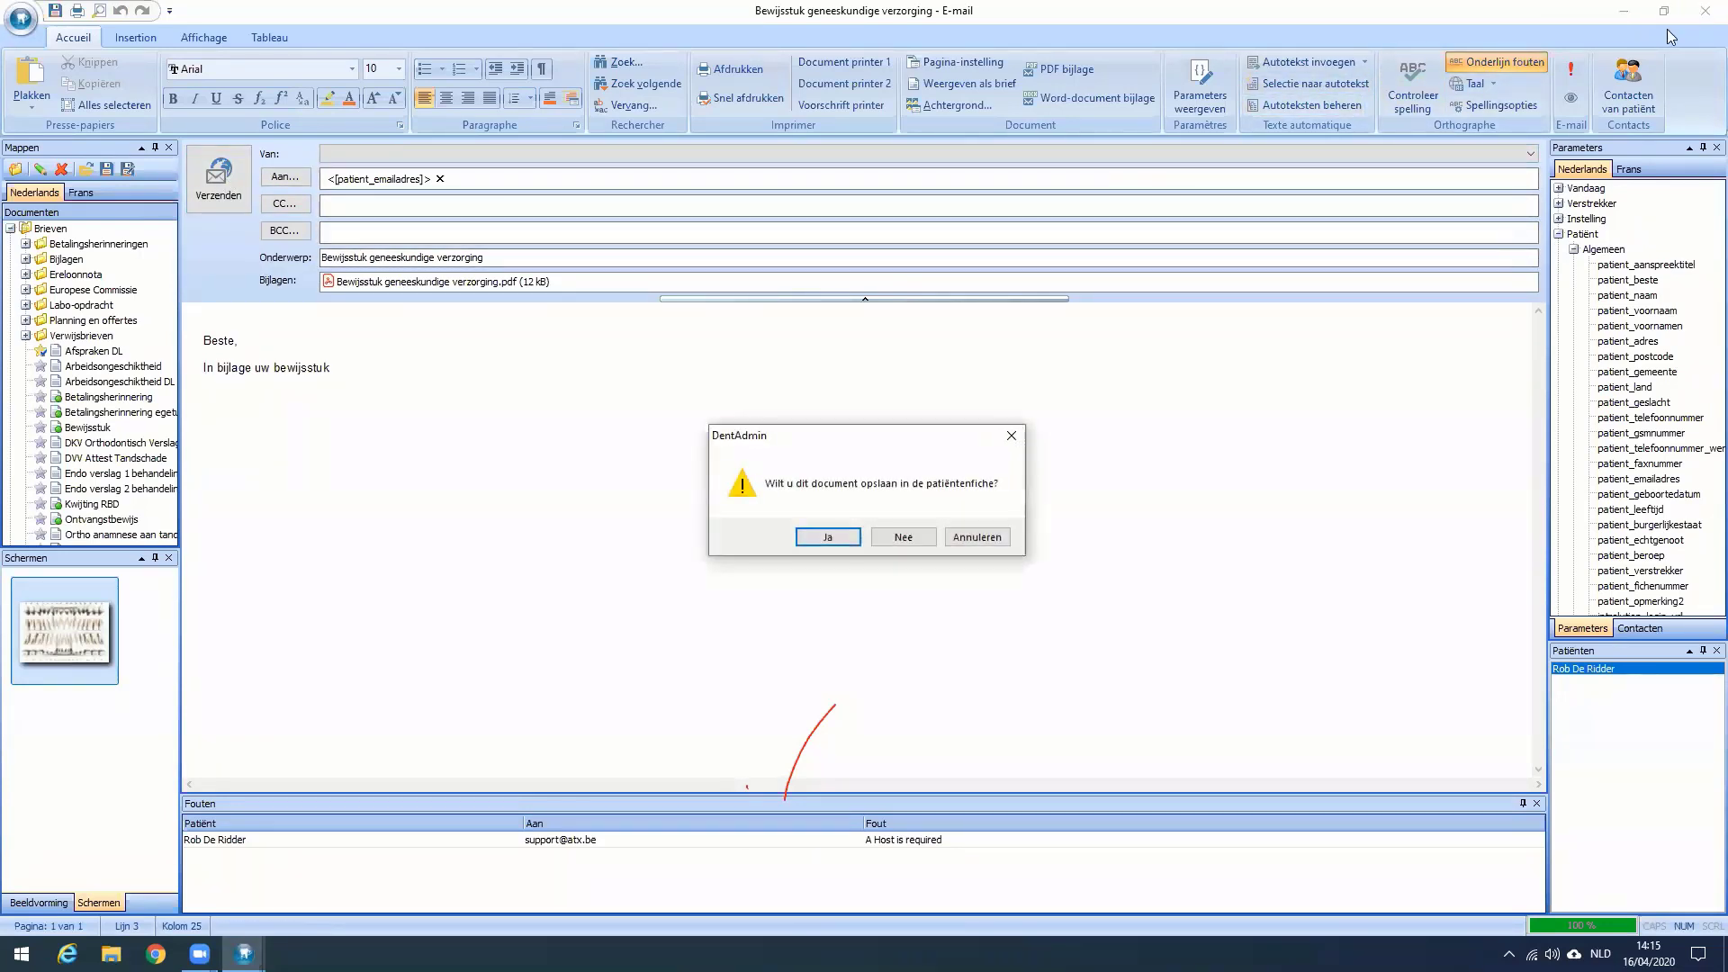
click(898, 537)
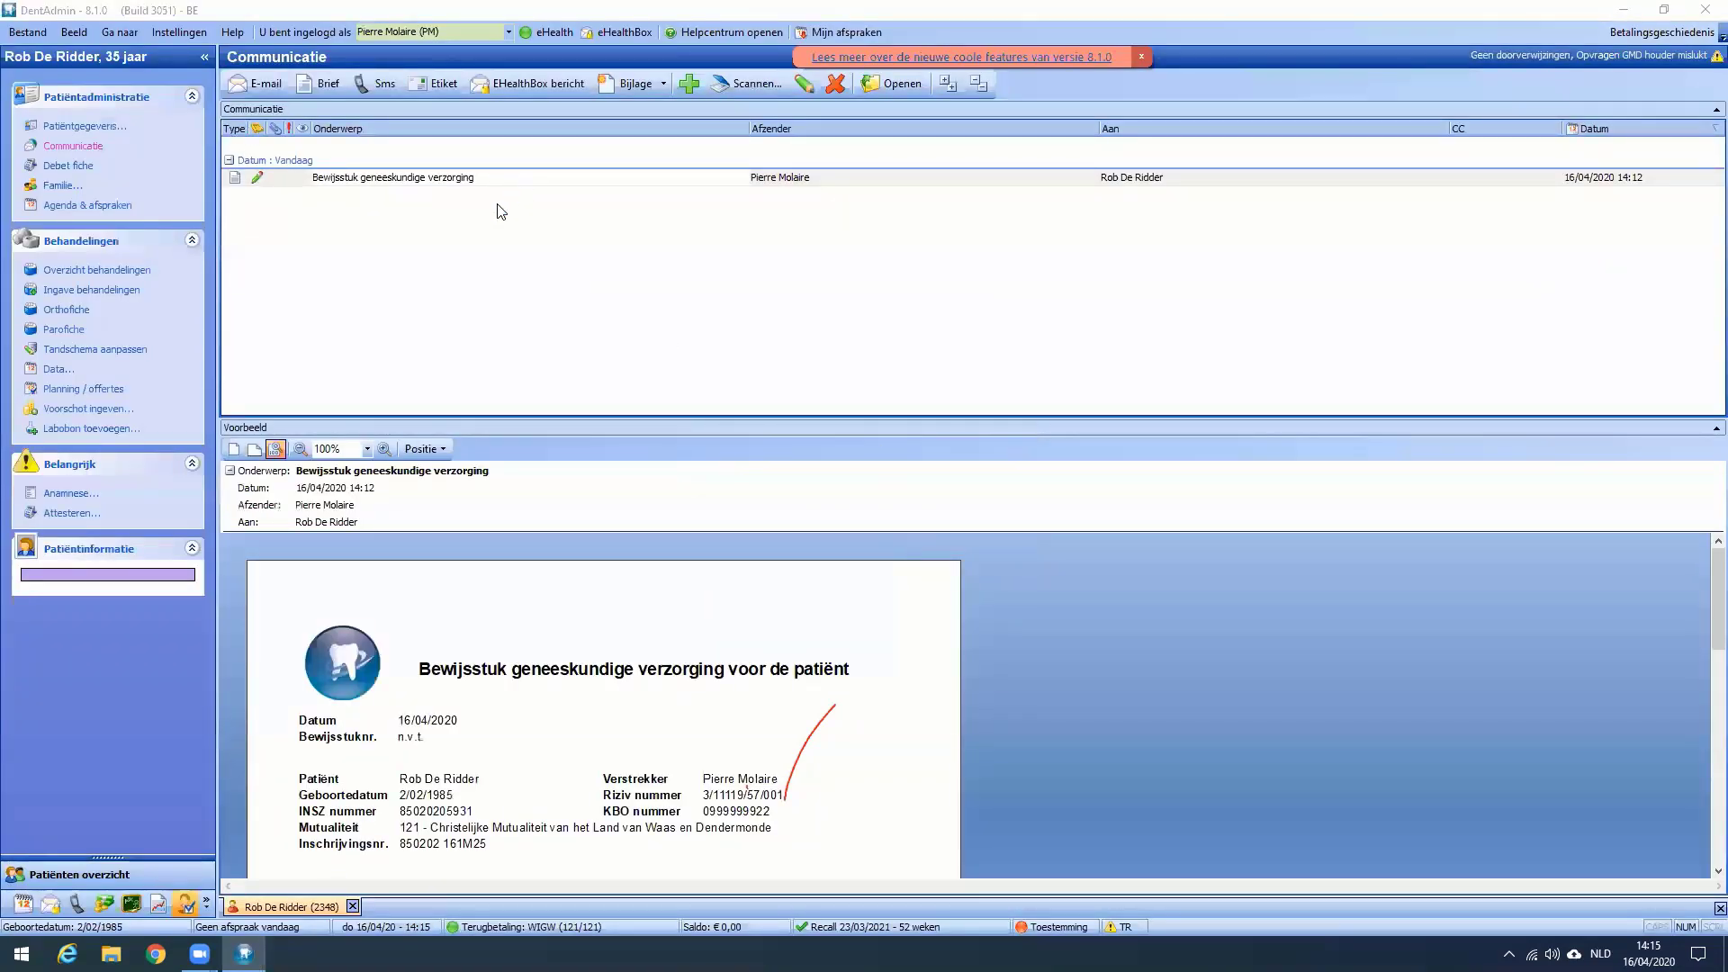
click(441, 177)
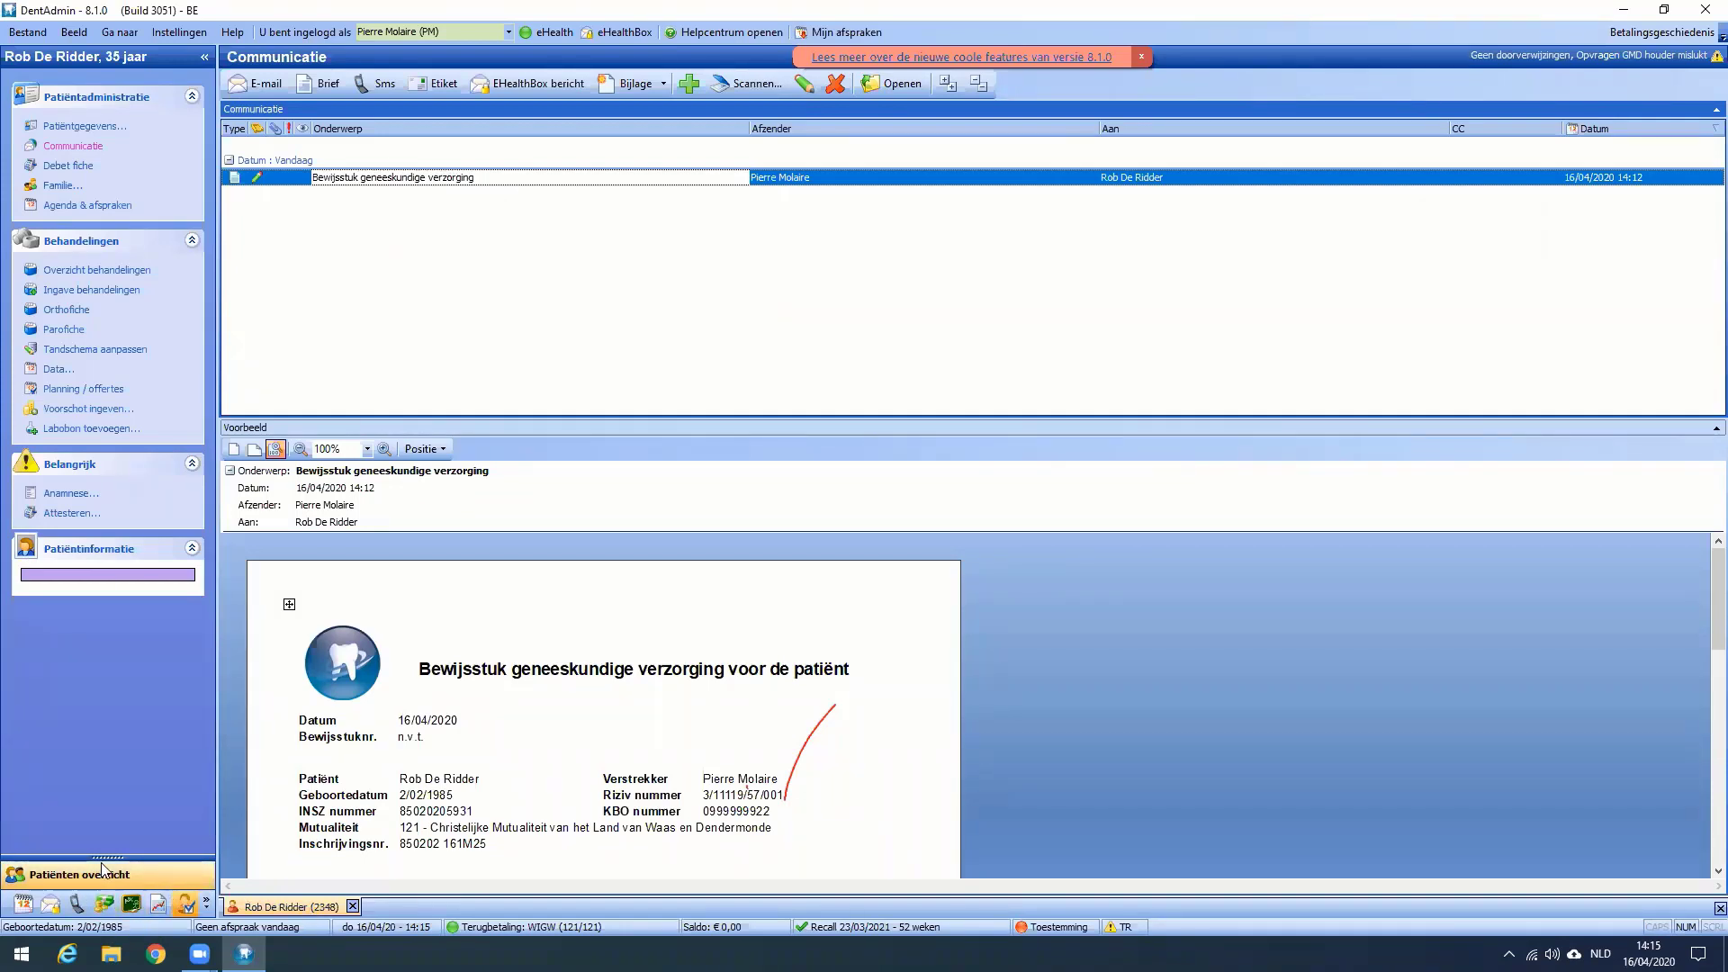
Open the unsent eFact list under Derde betaler in the Financieel section and send the pending certificate for mutualiteit 100.
drag(102, 860, 88, 645)
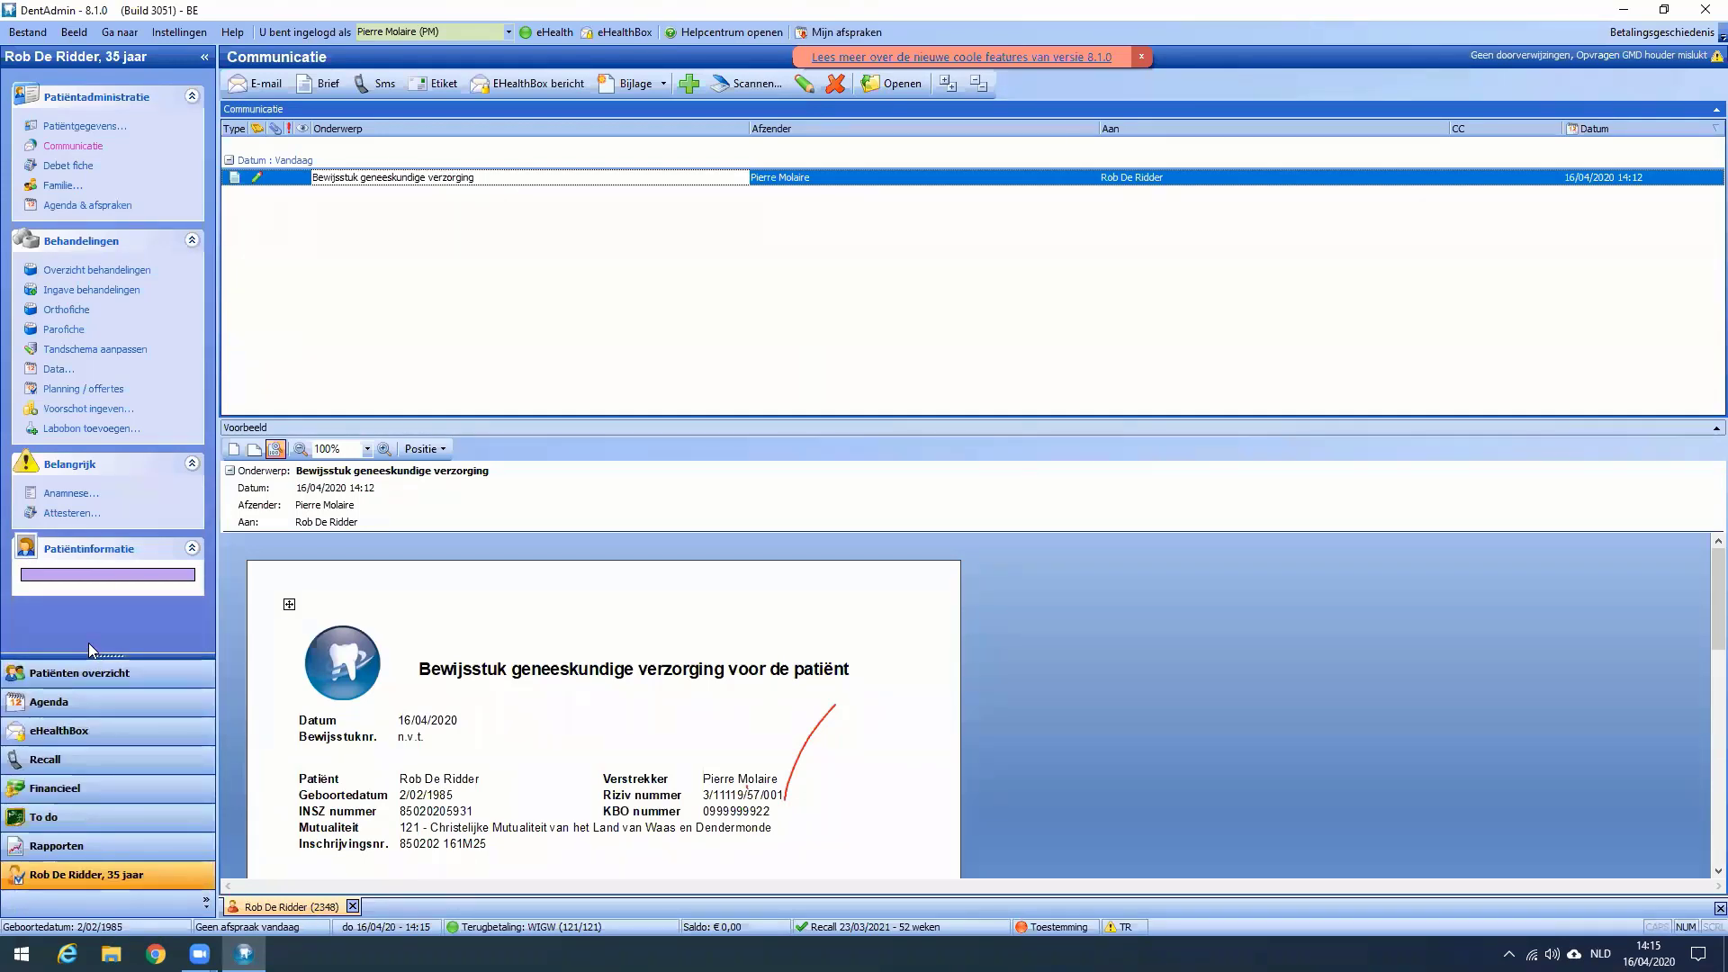
click(76, 793)
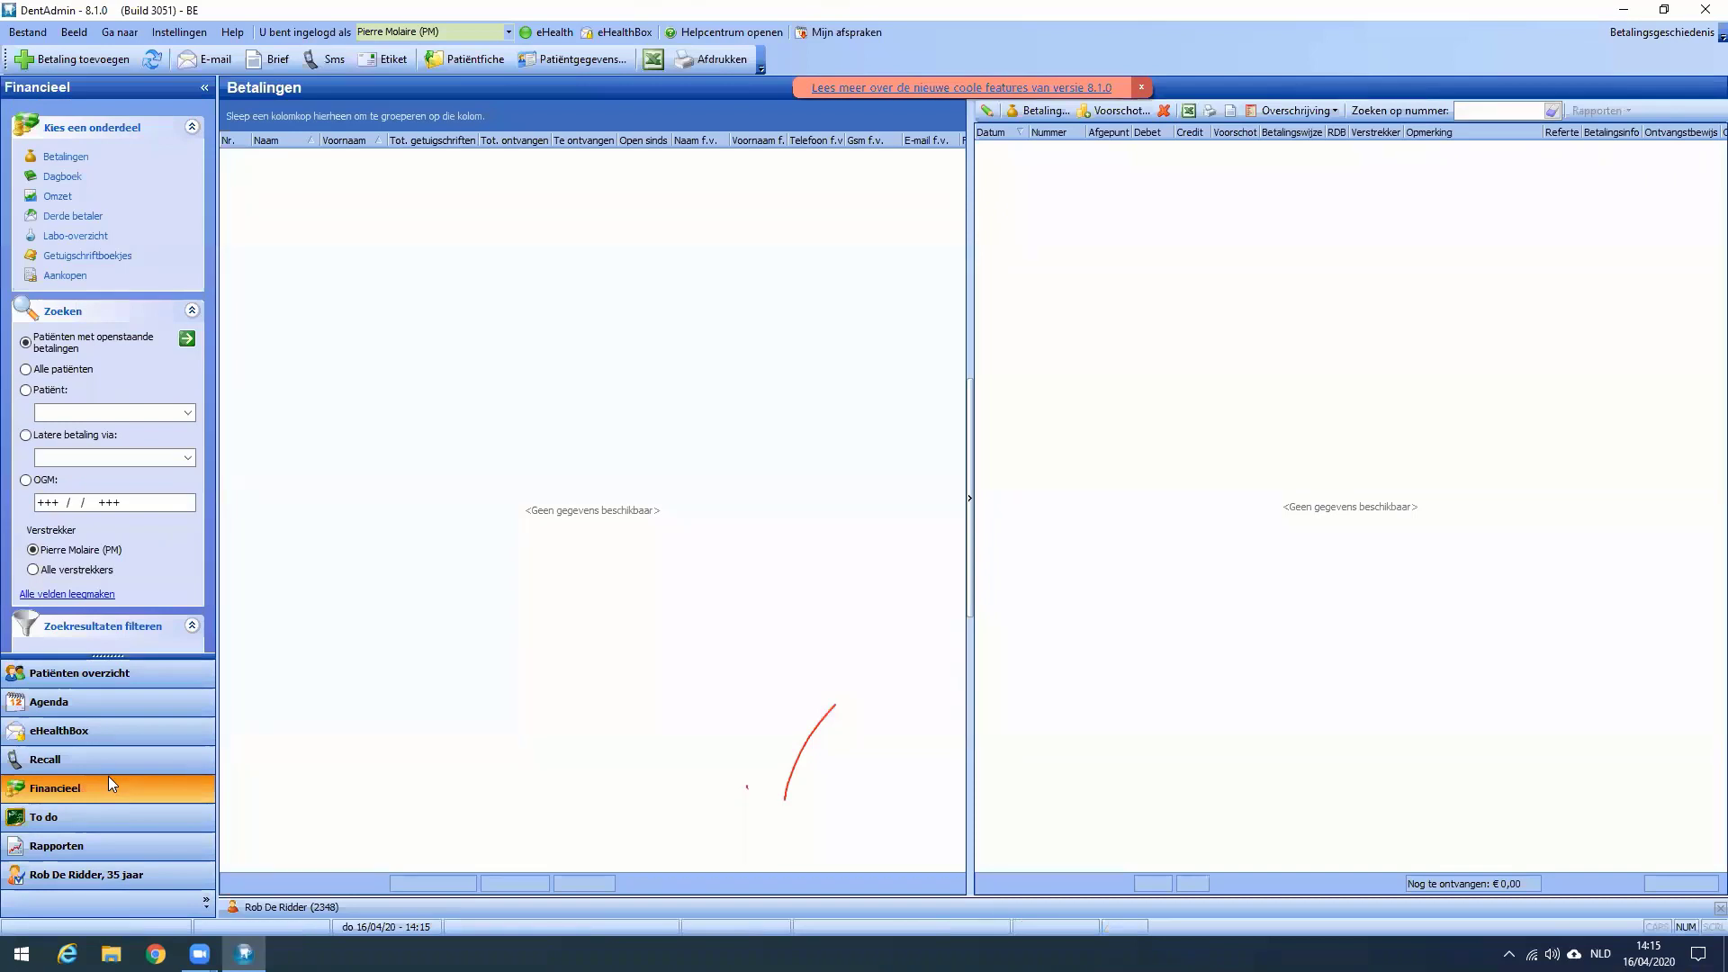
drag(101, 670, 120, 880)
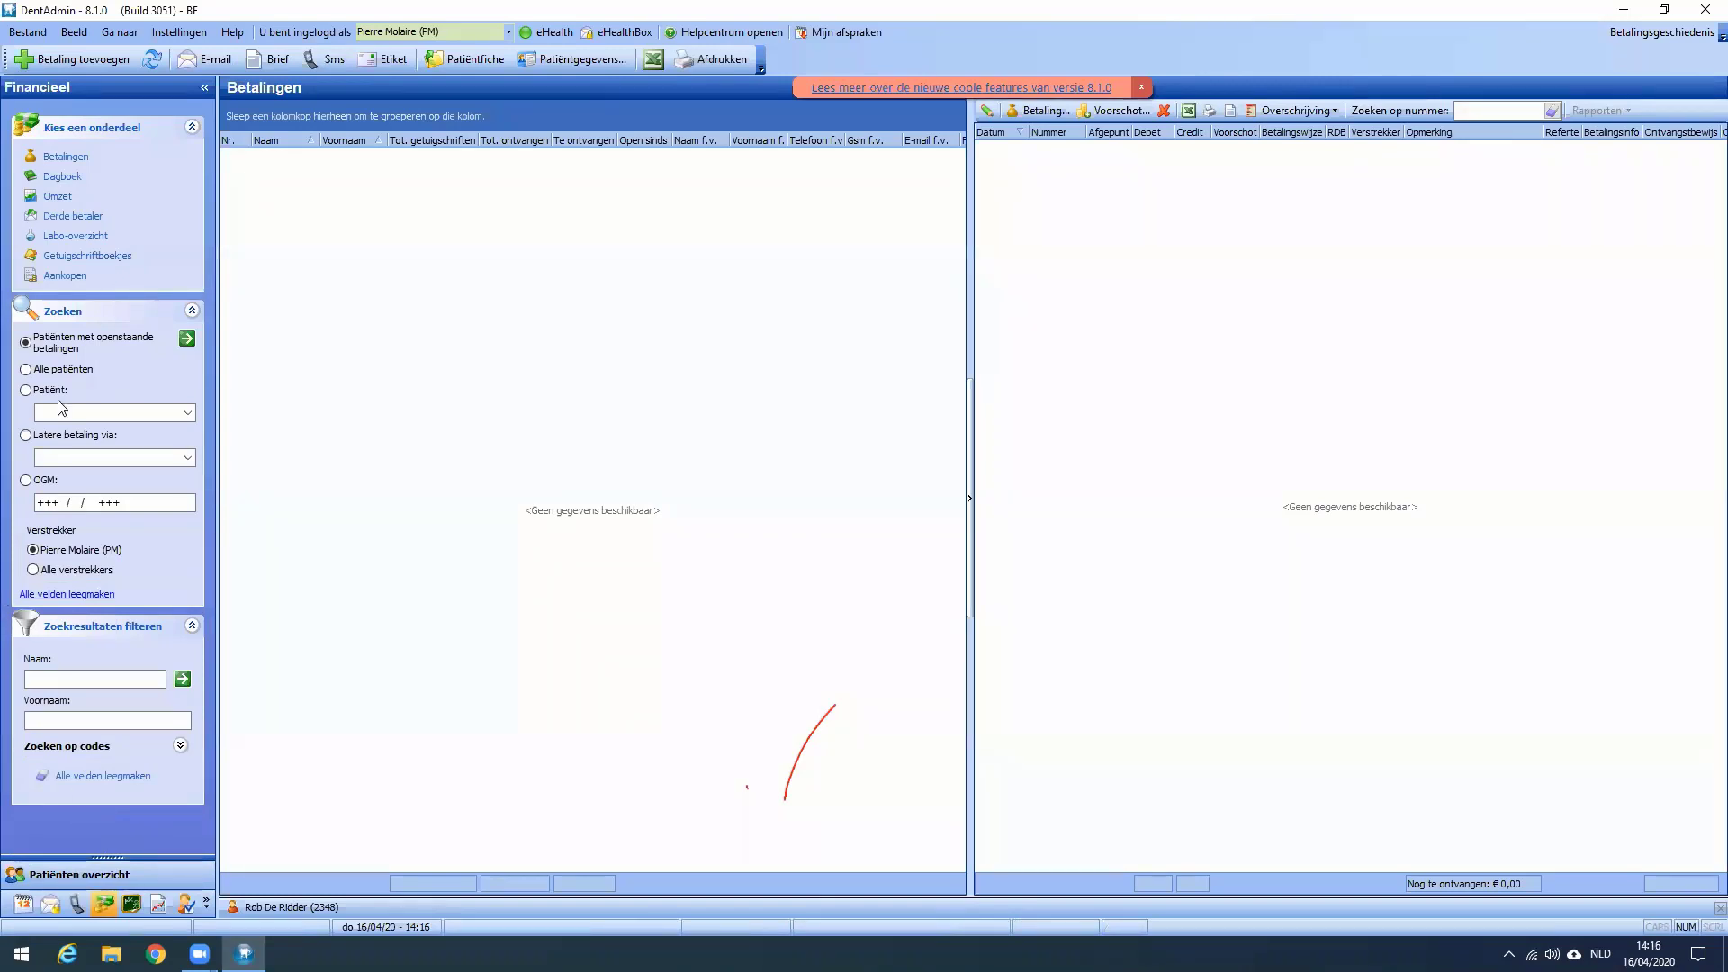
click(72, 217)
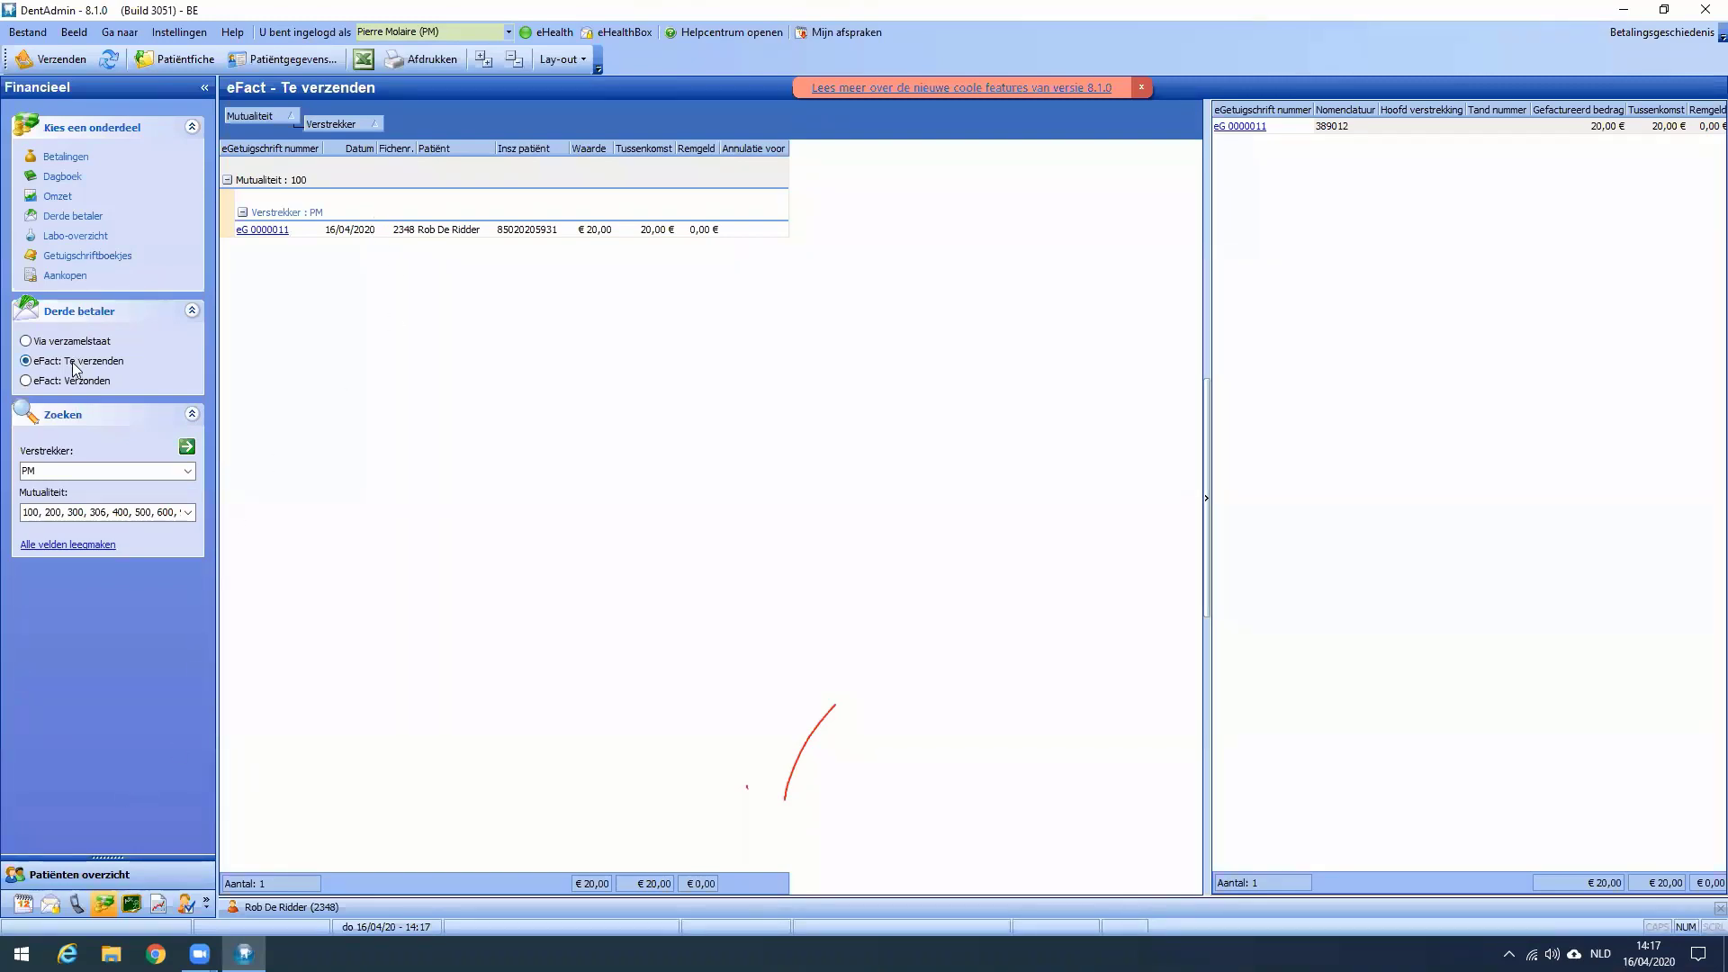
click(61, 65)
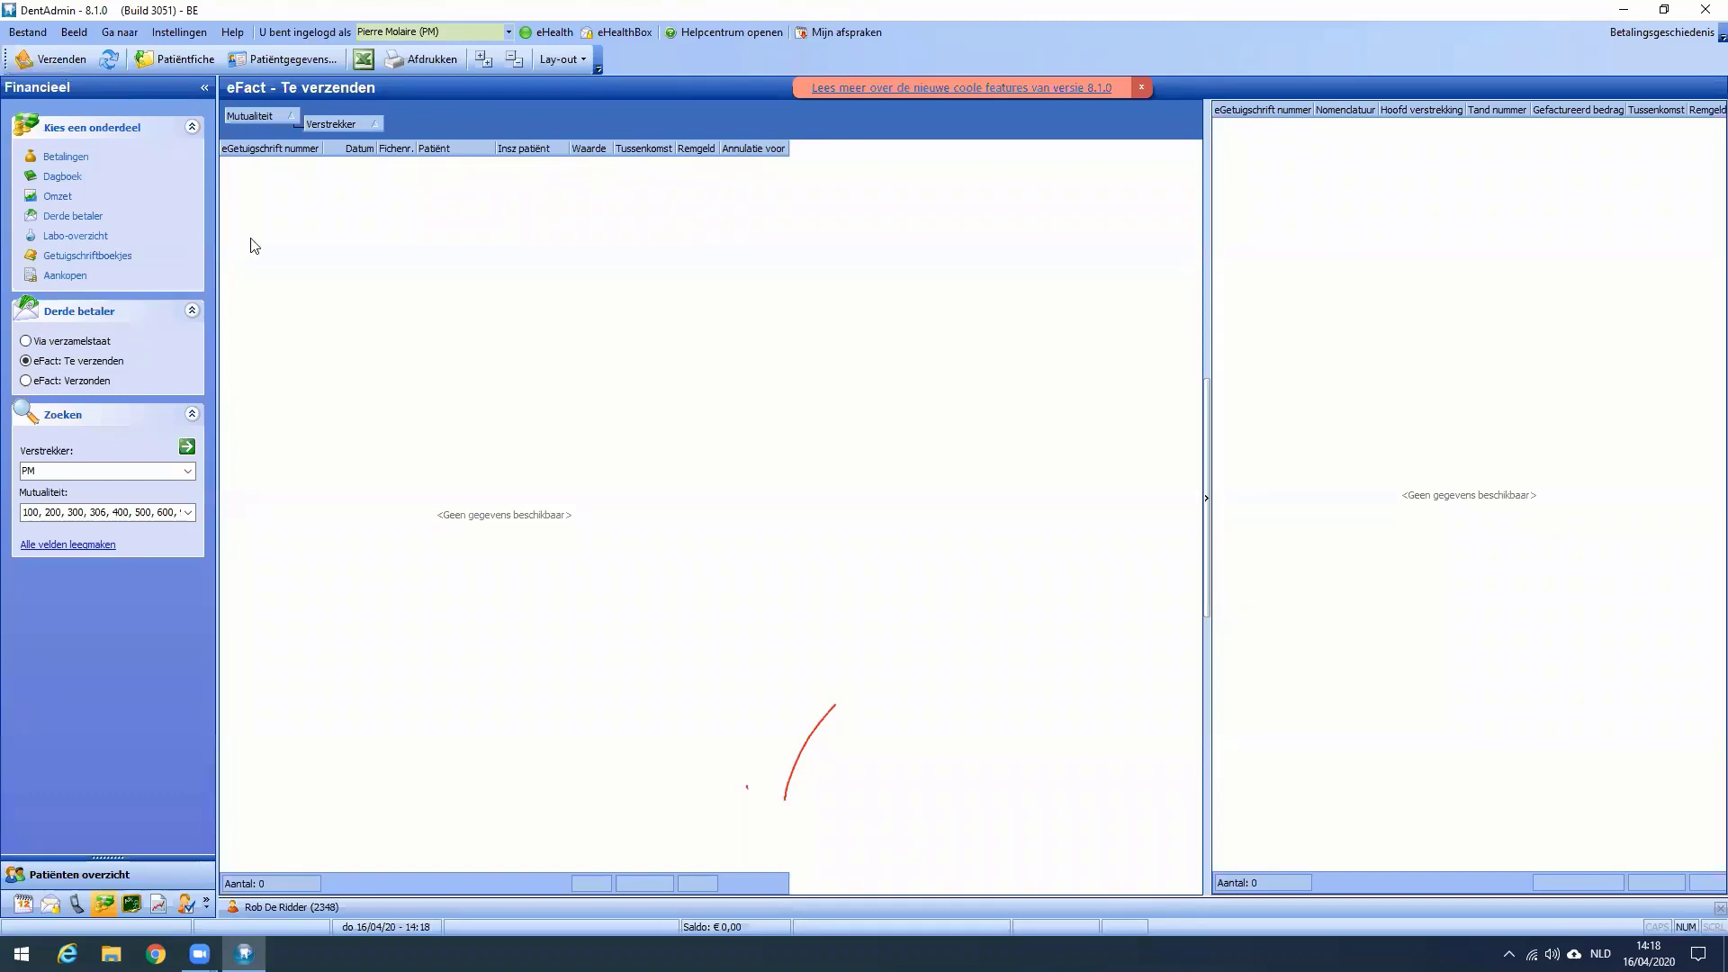
Show the sent eFact shipments and arrange the shipment list and its details below each other.
click(26, 381)
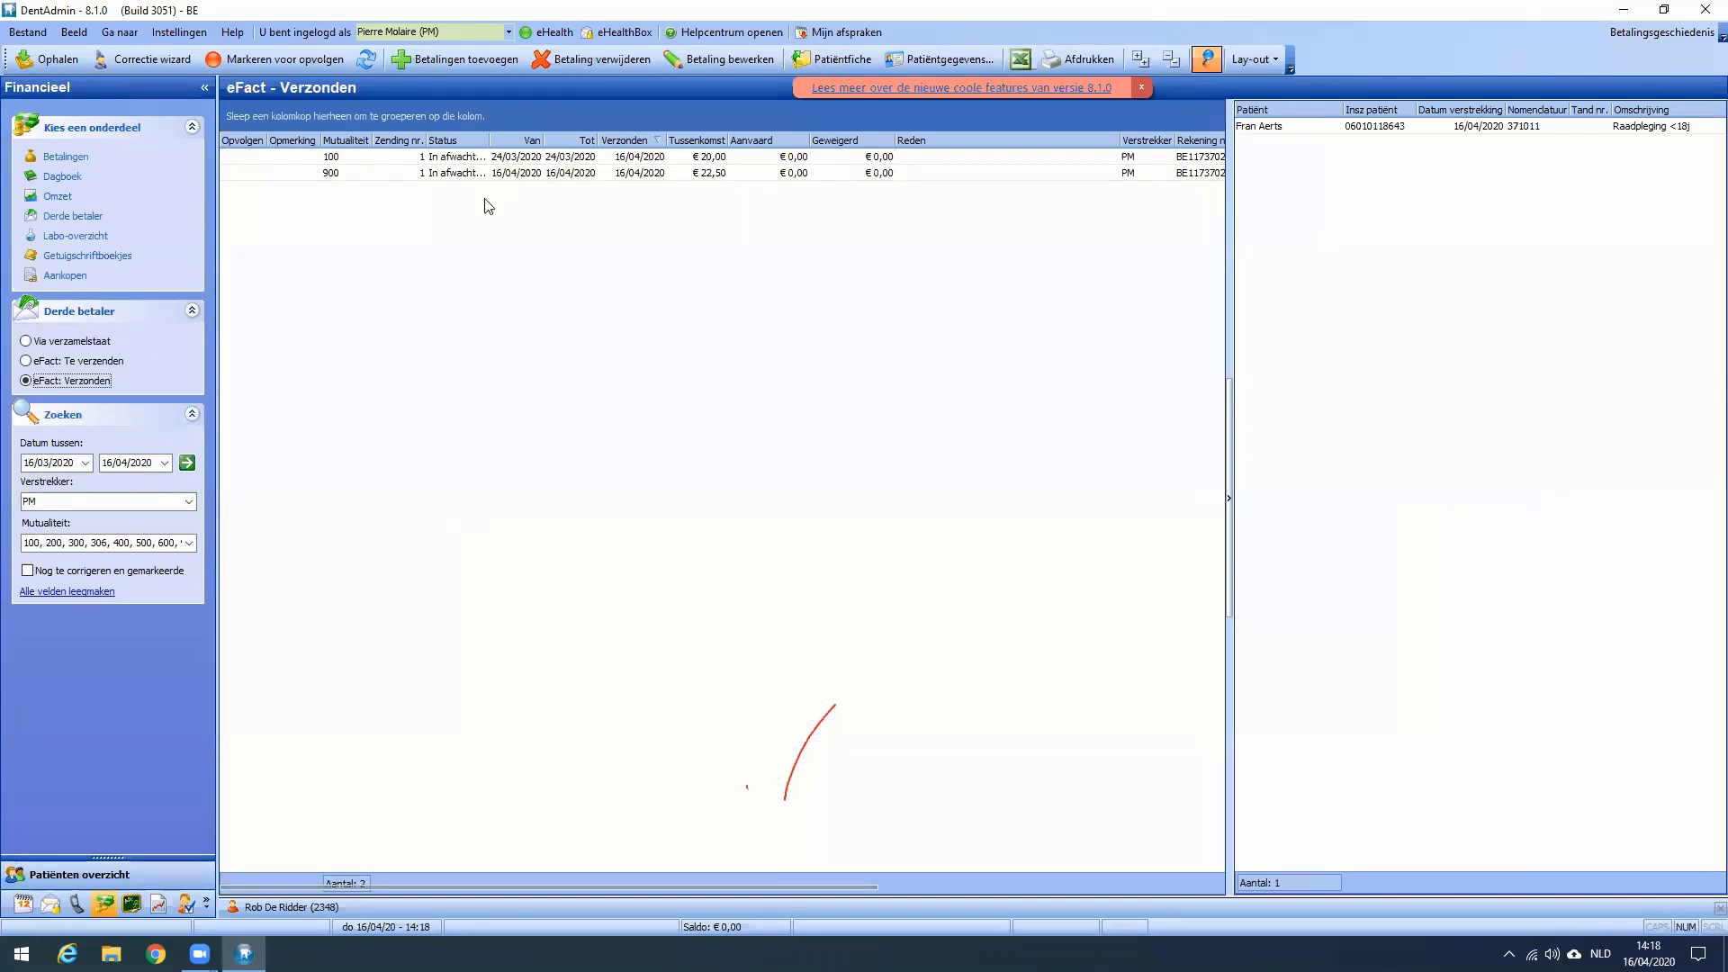
click(333, 177)
click(350, 159)
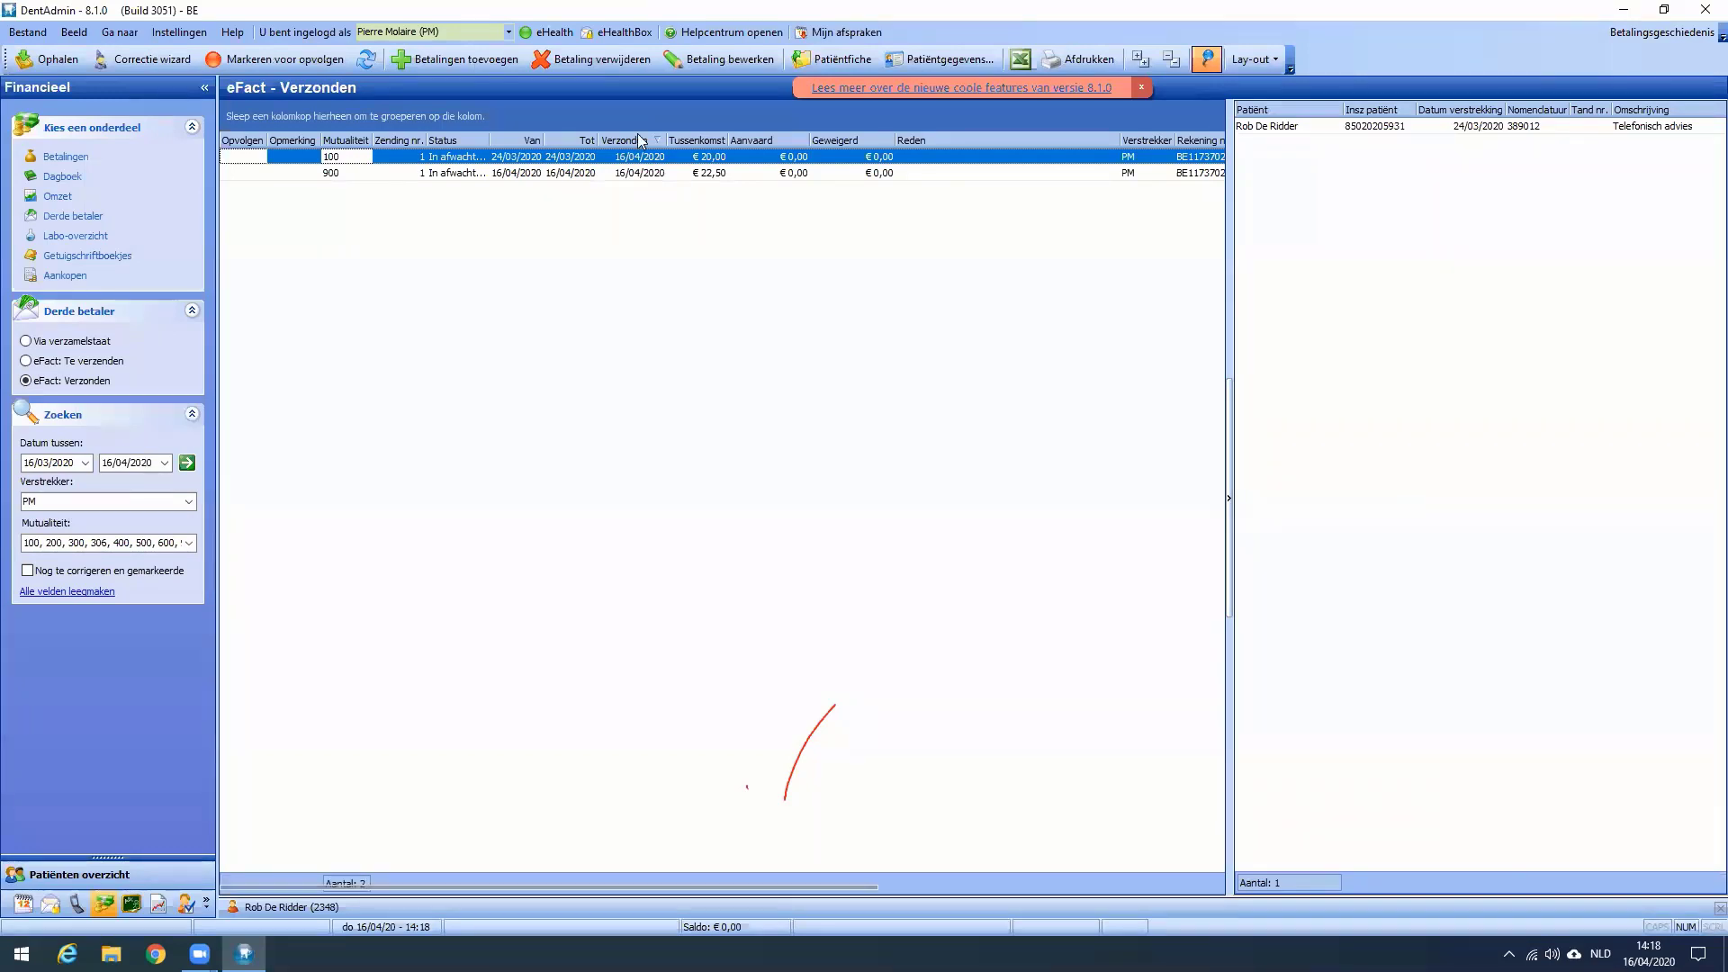
click(1275, 60)
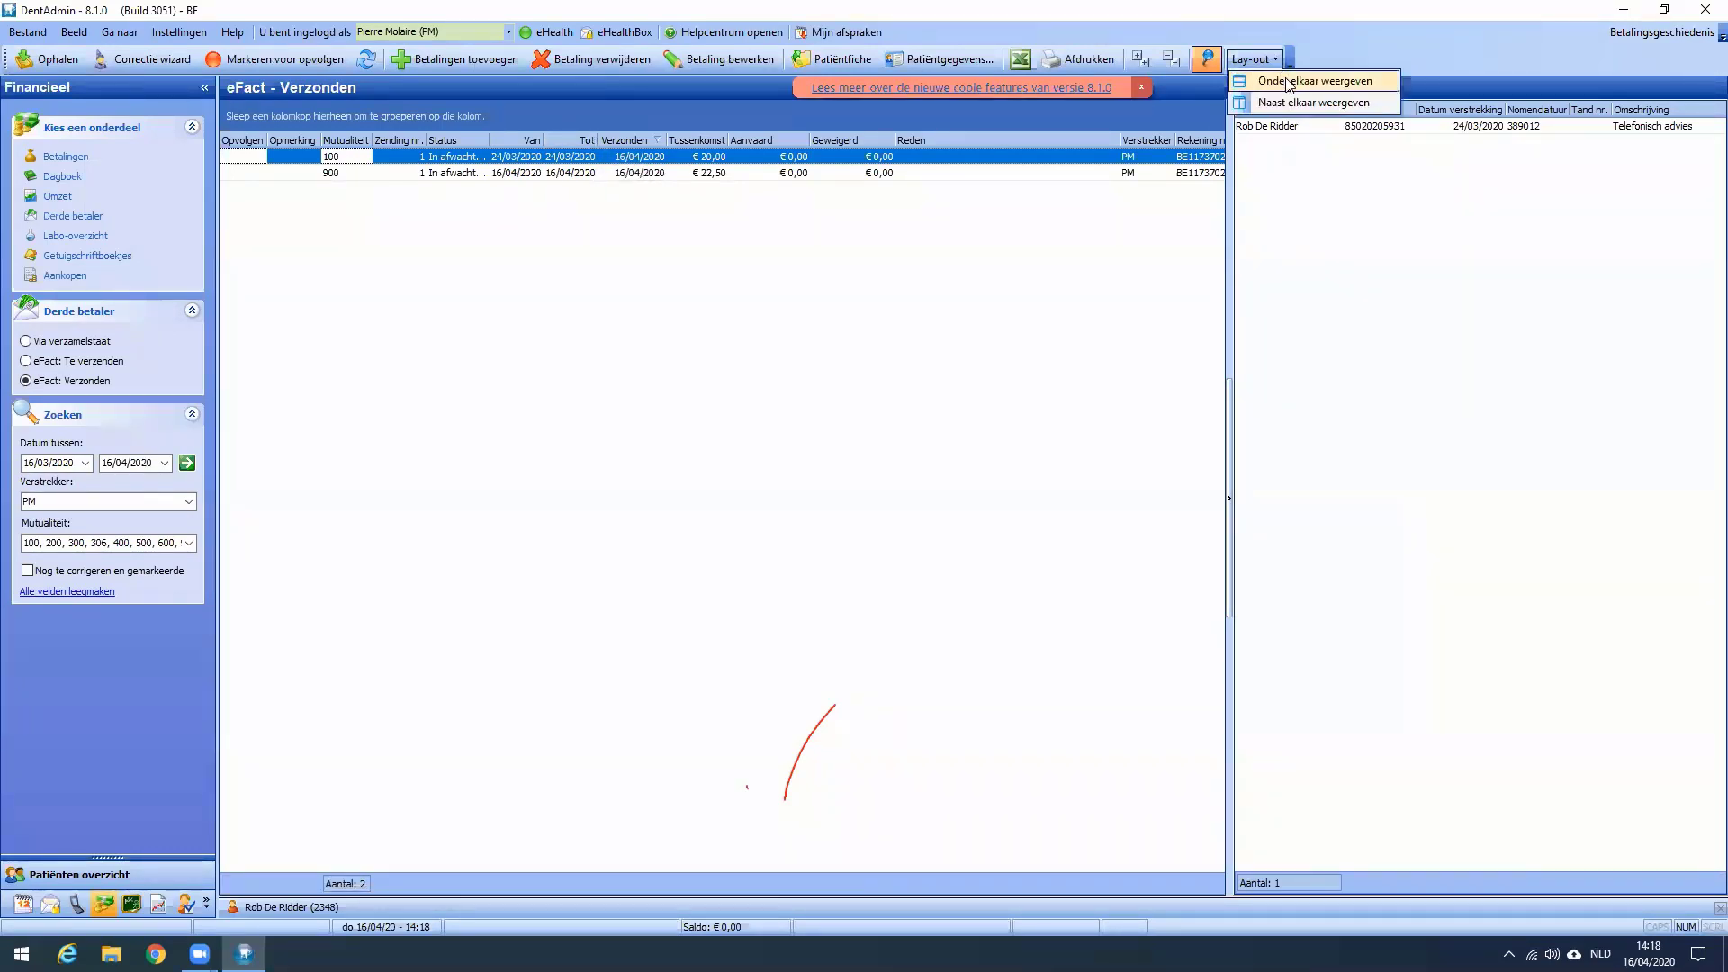
click(1287, 83)
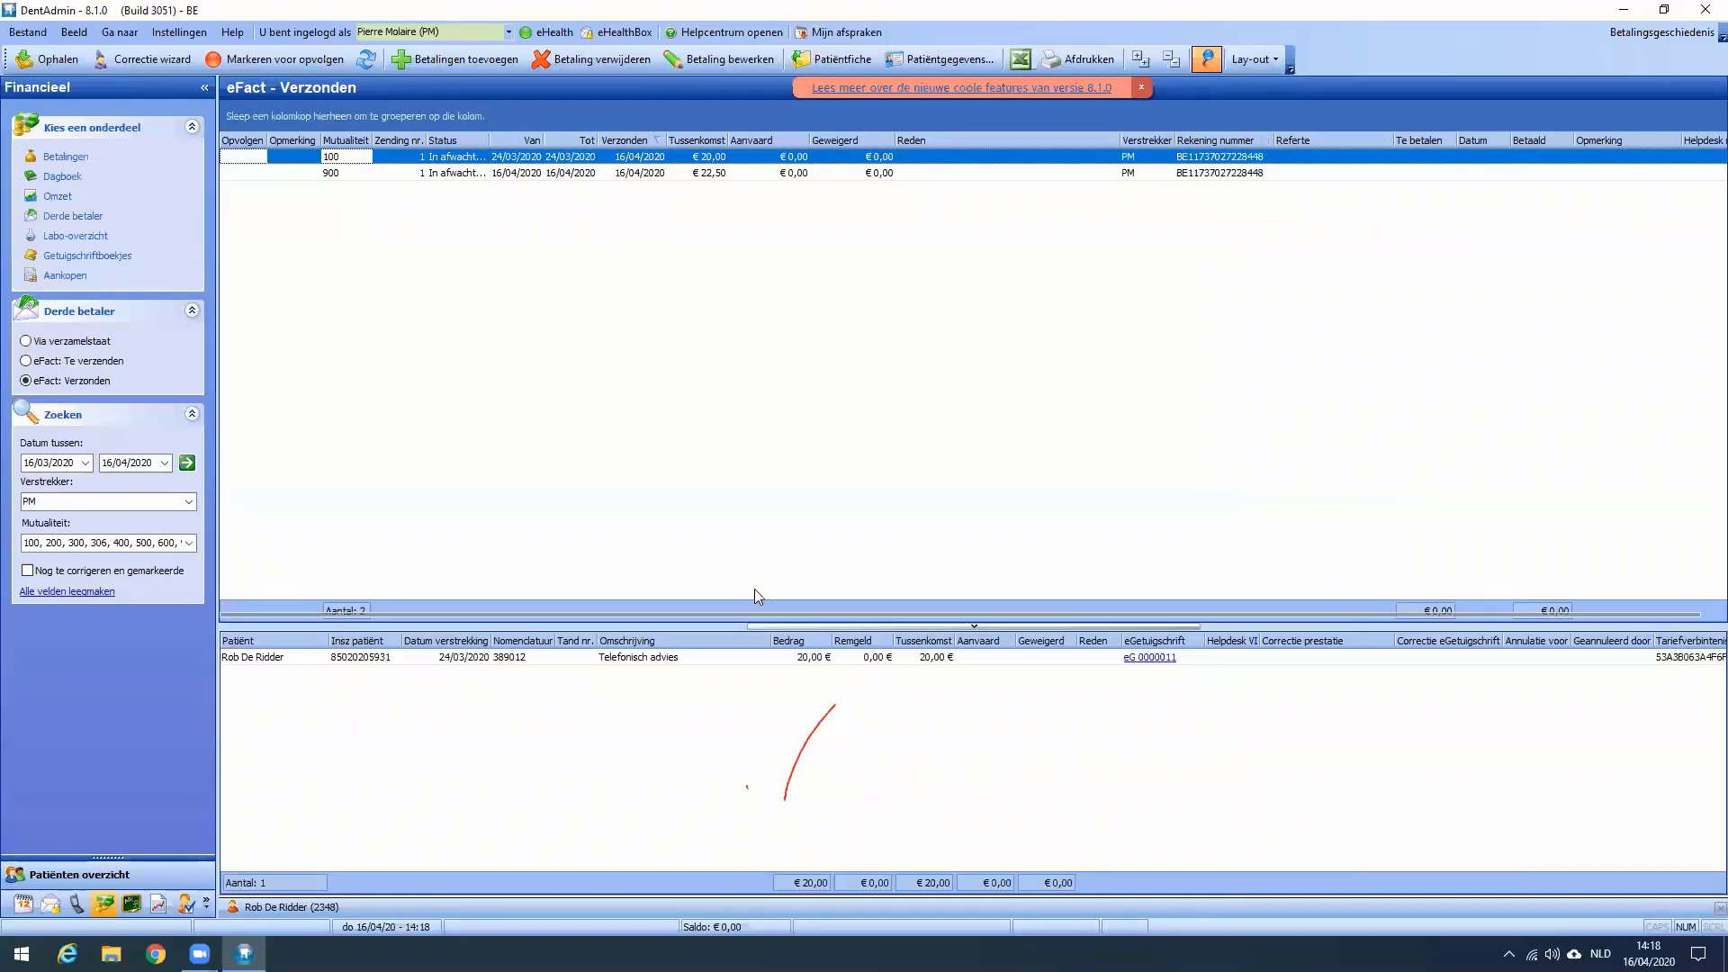
View the status and treatment details of the sent shipments for mutualiteit 100 and 900.
mouse_move(441, 180)
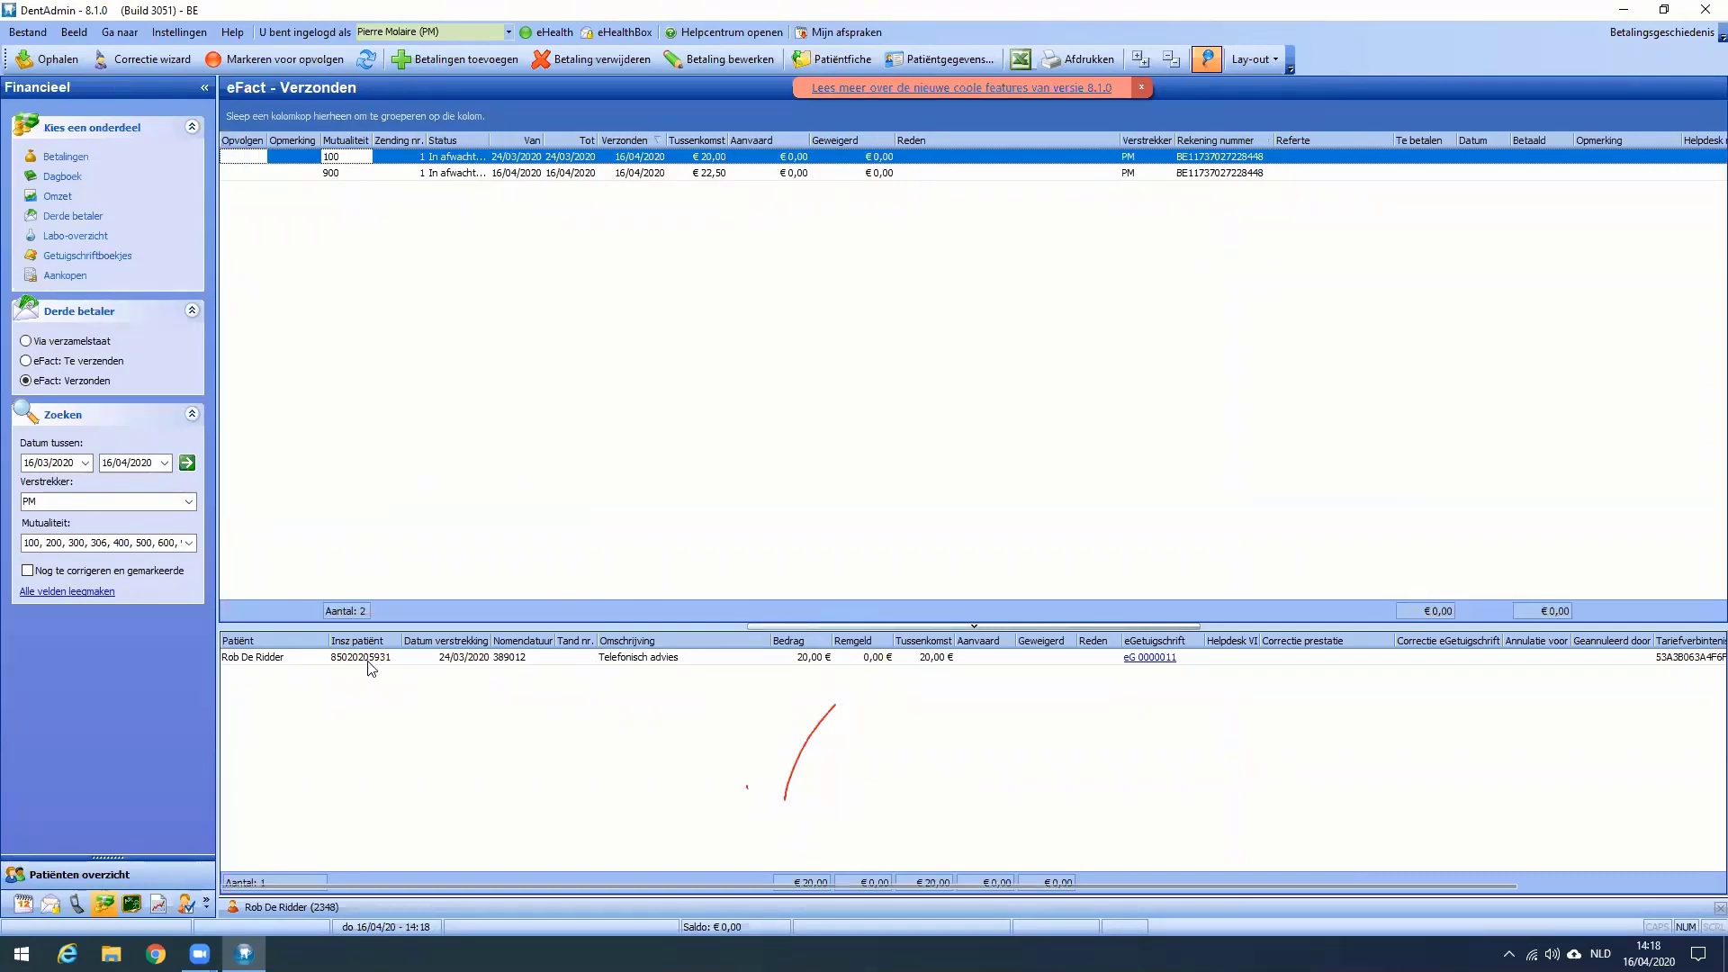
click(274, 657)
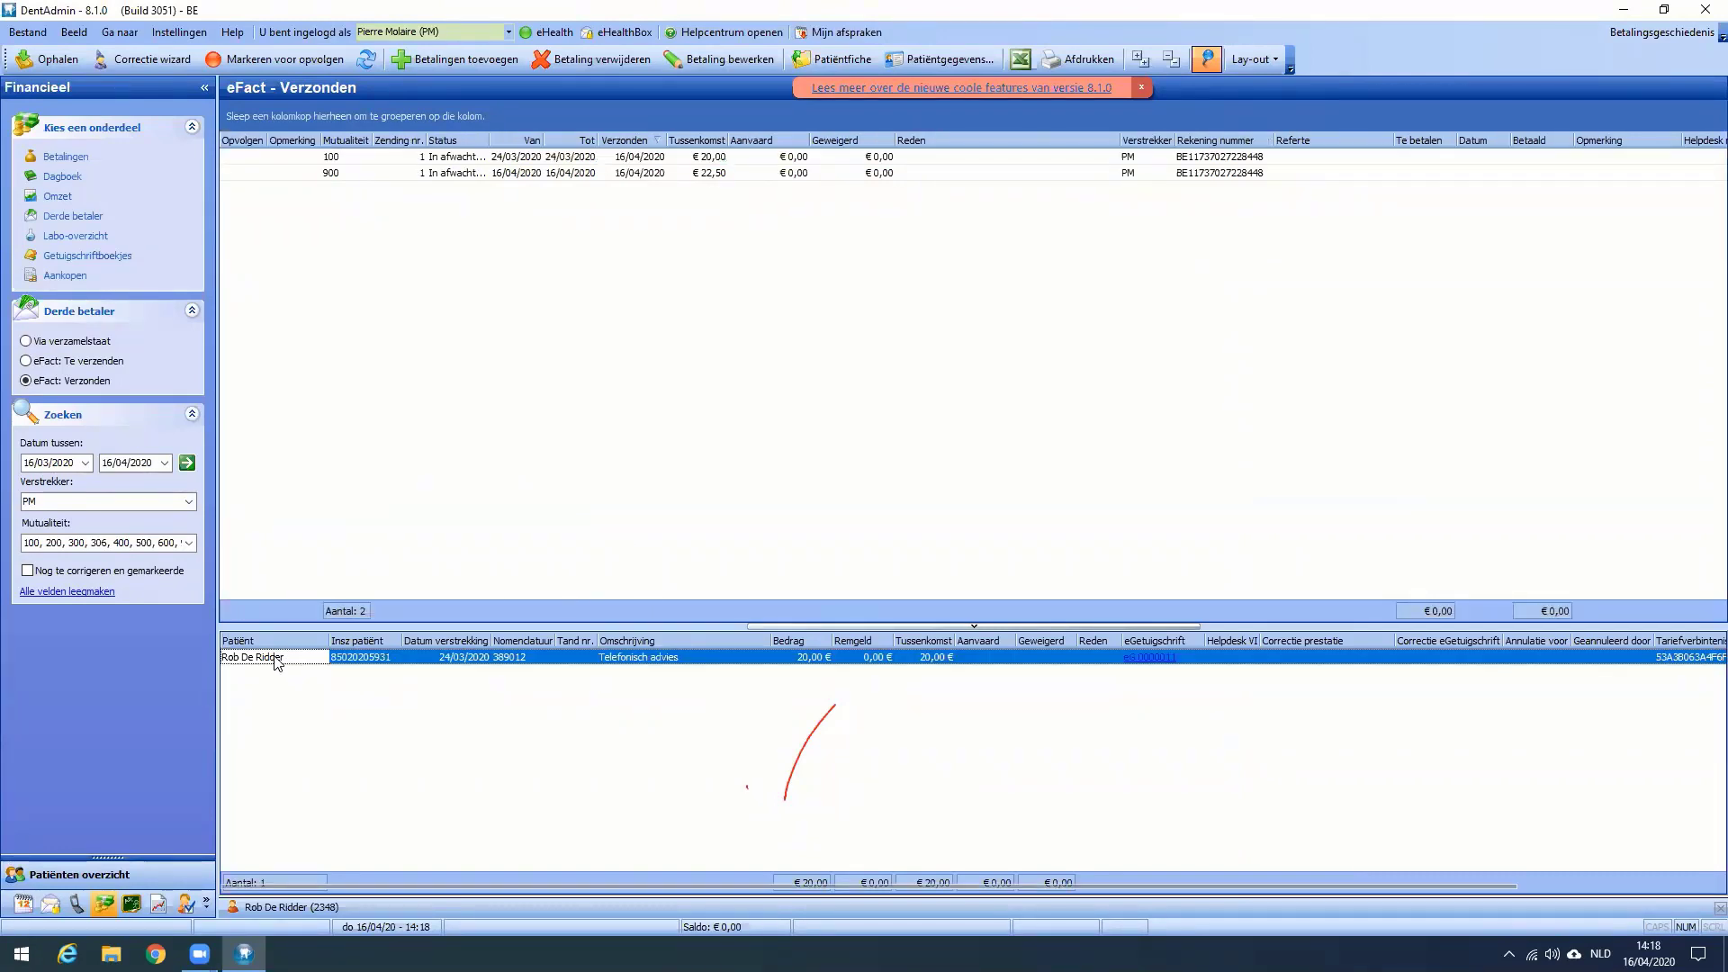
click(445, 160)
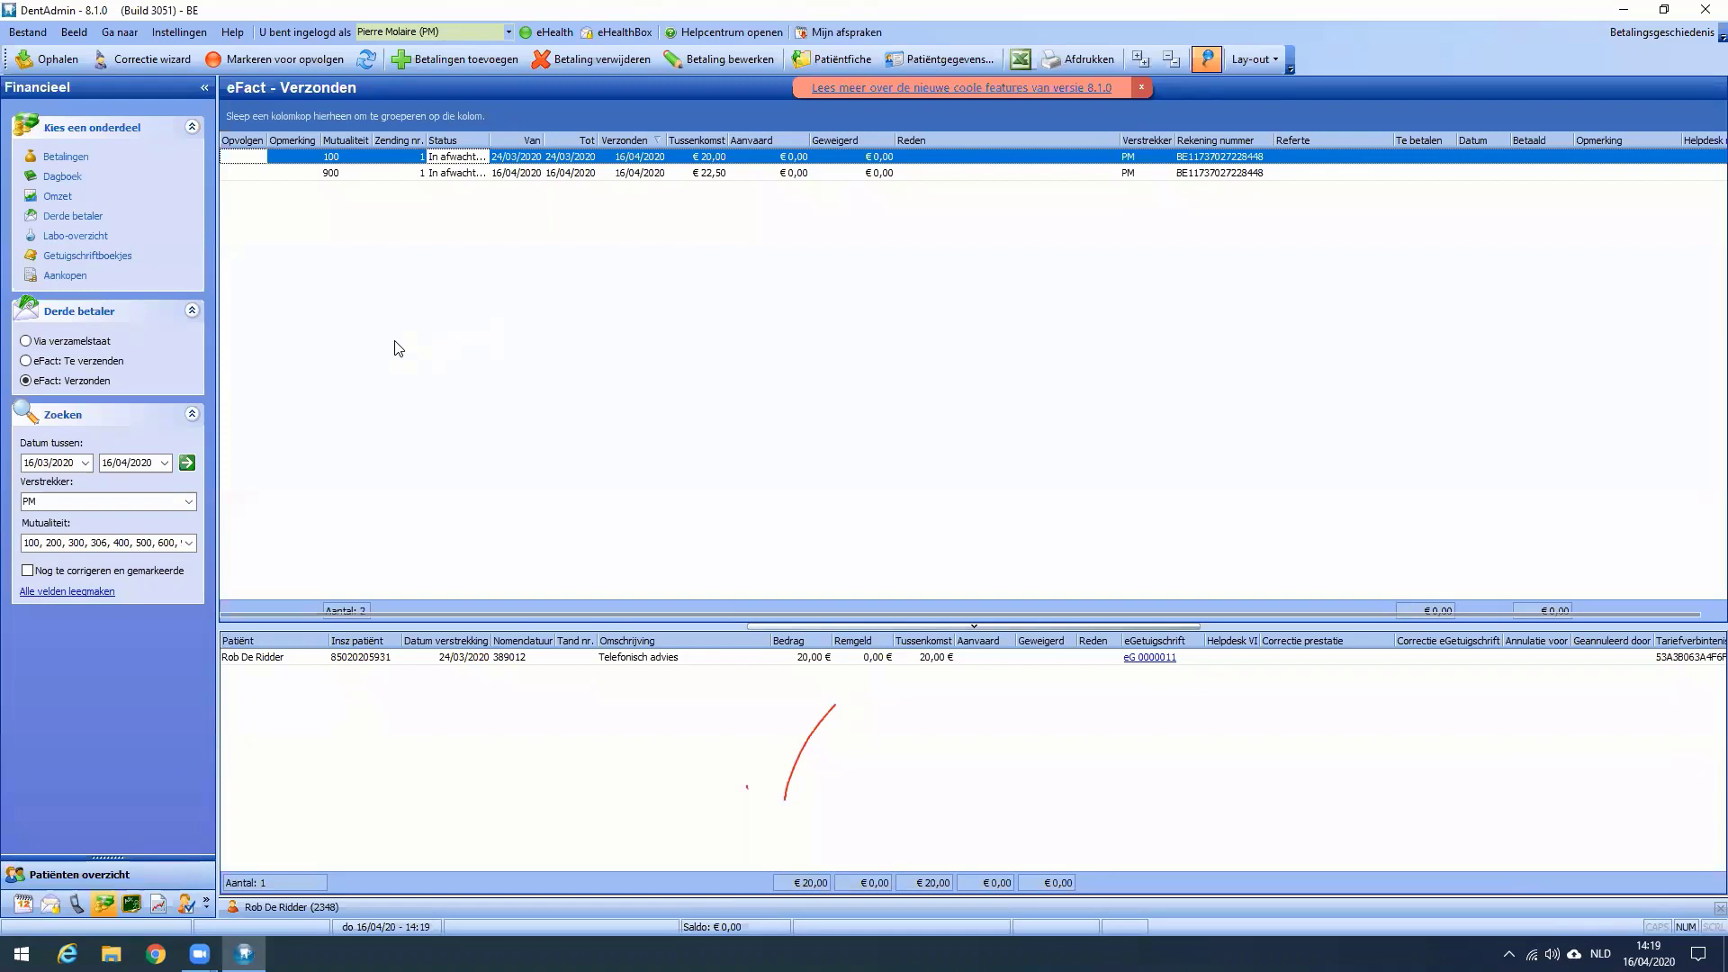
click(470, 177)
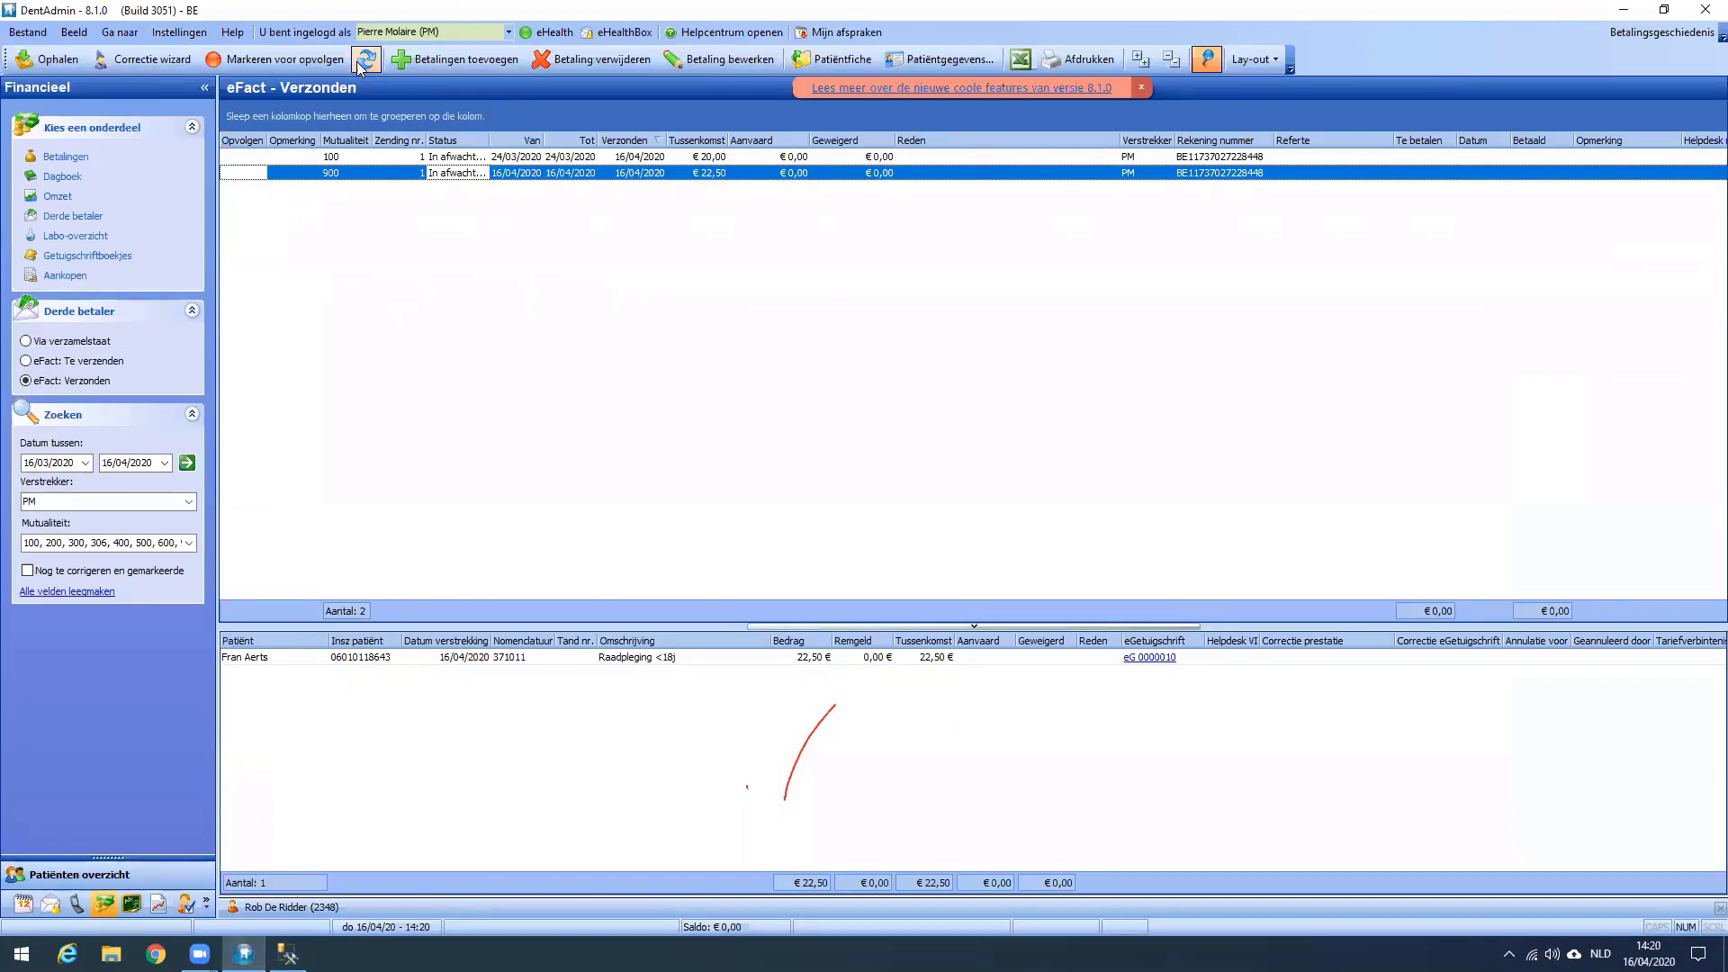
Refresh the sent shipments and examine the status explanations for the mutualiteit 100 and 900 shipments.
click(366, 59)
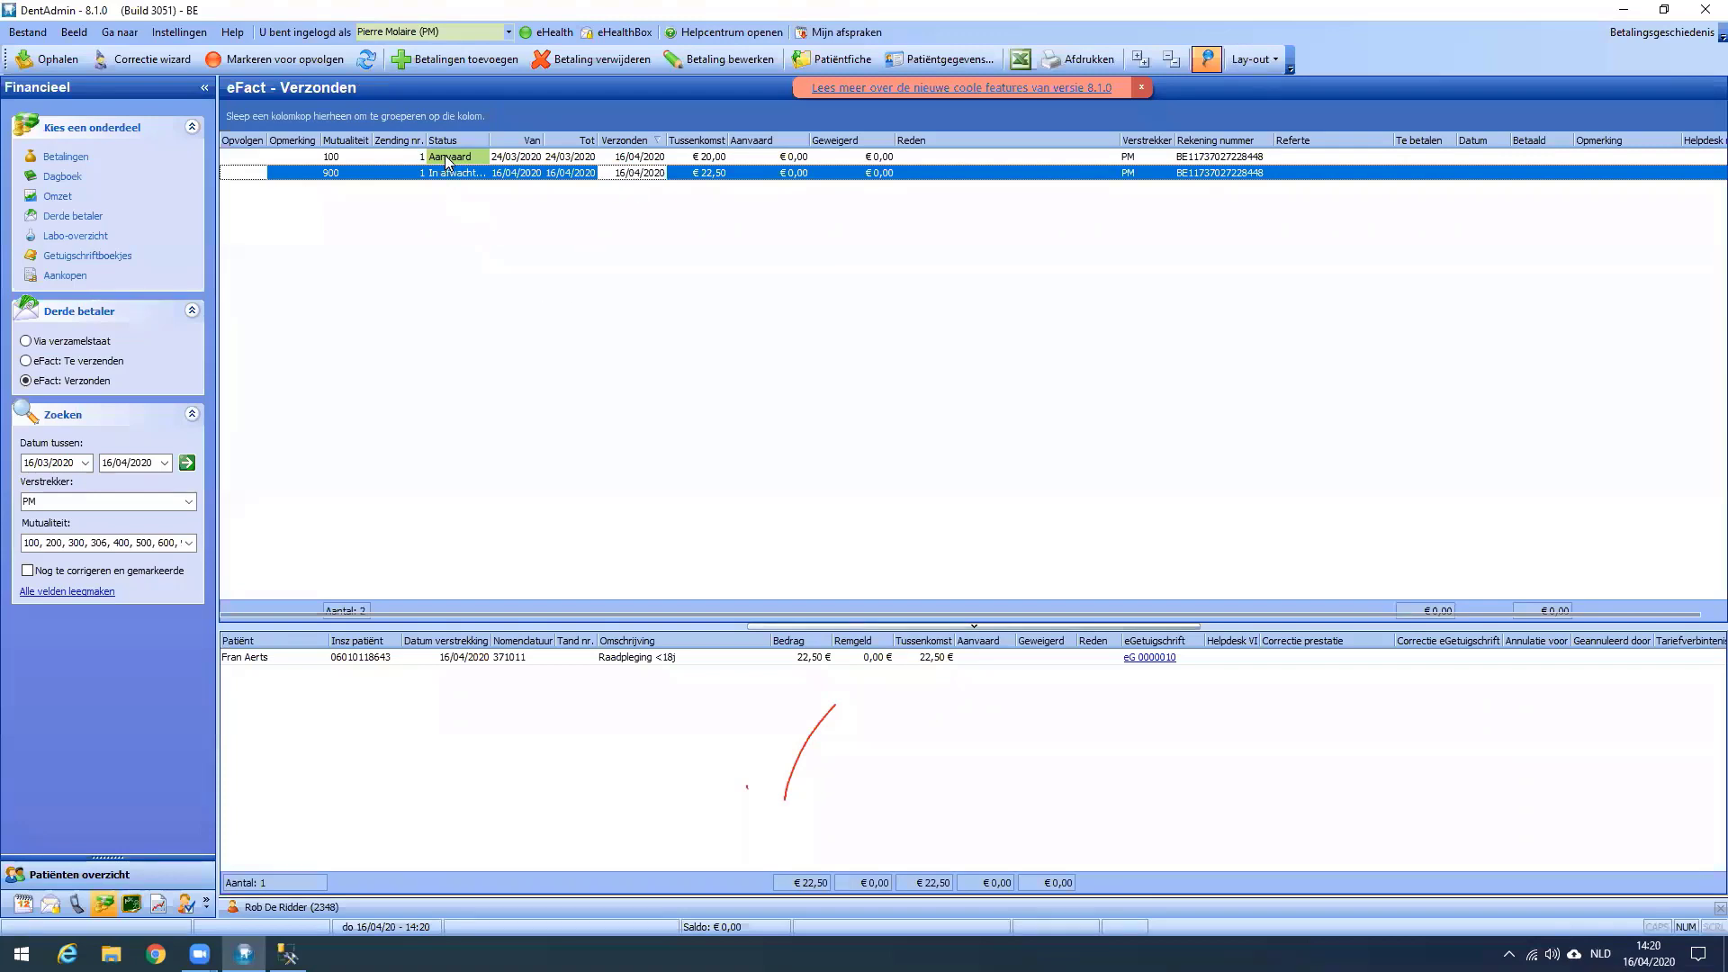
mouse_move(447, 162)
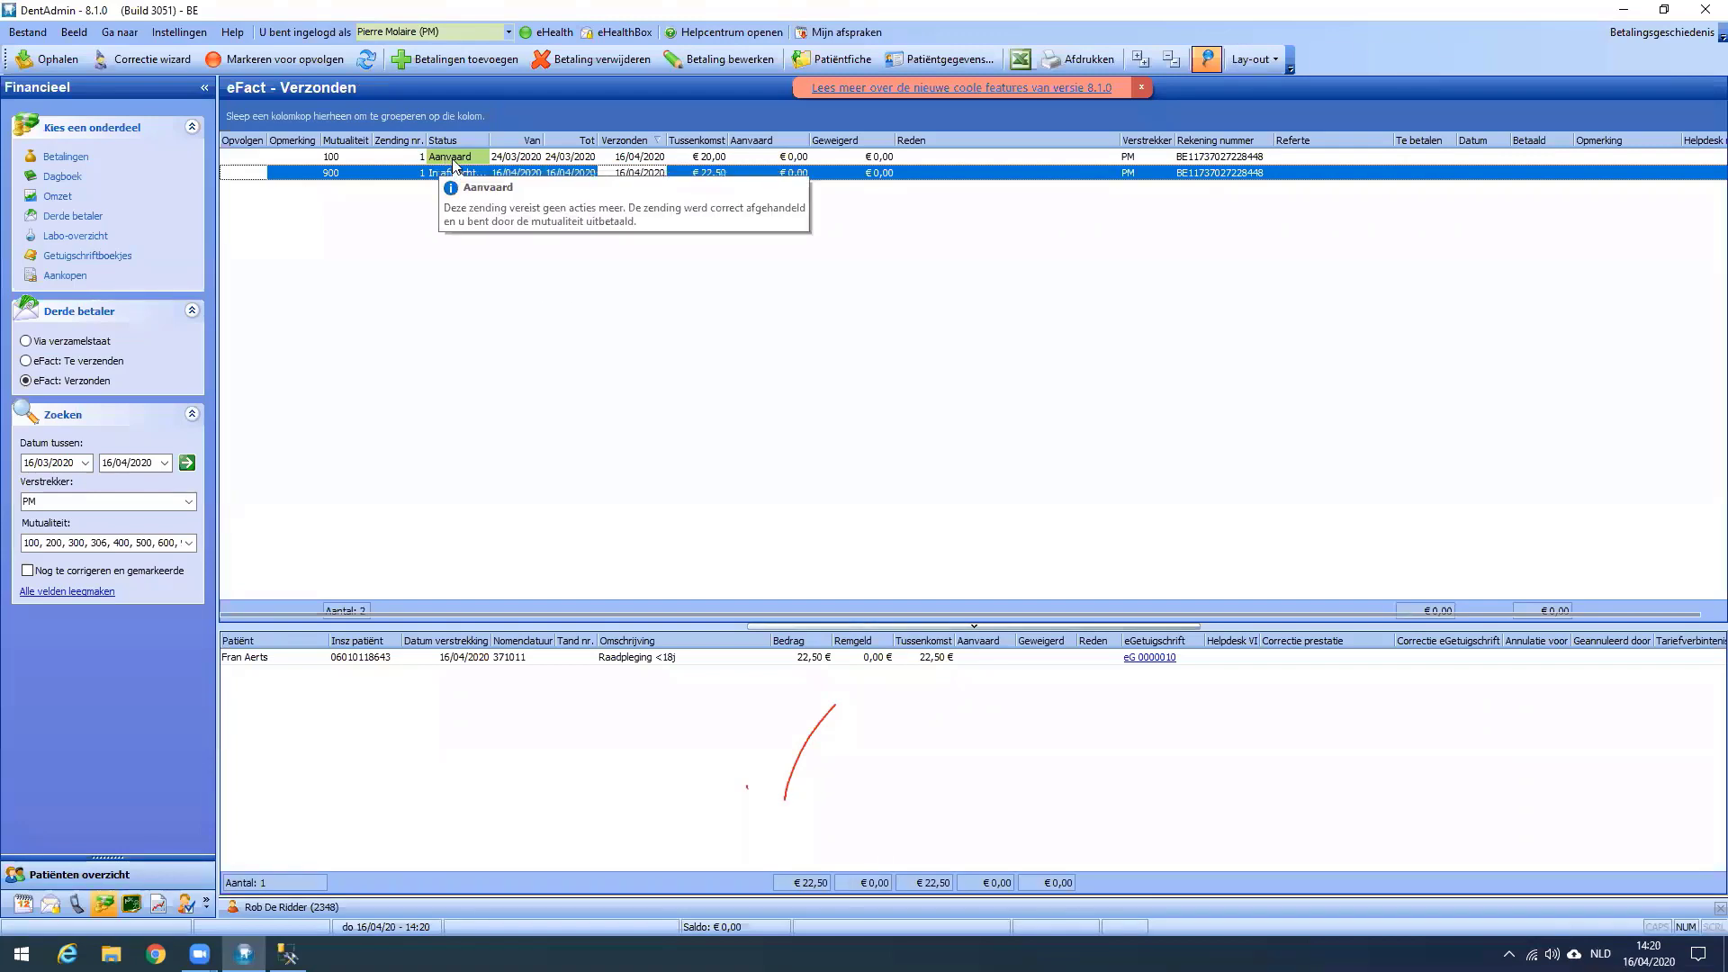
click(478, 159)
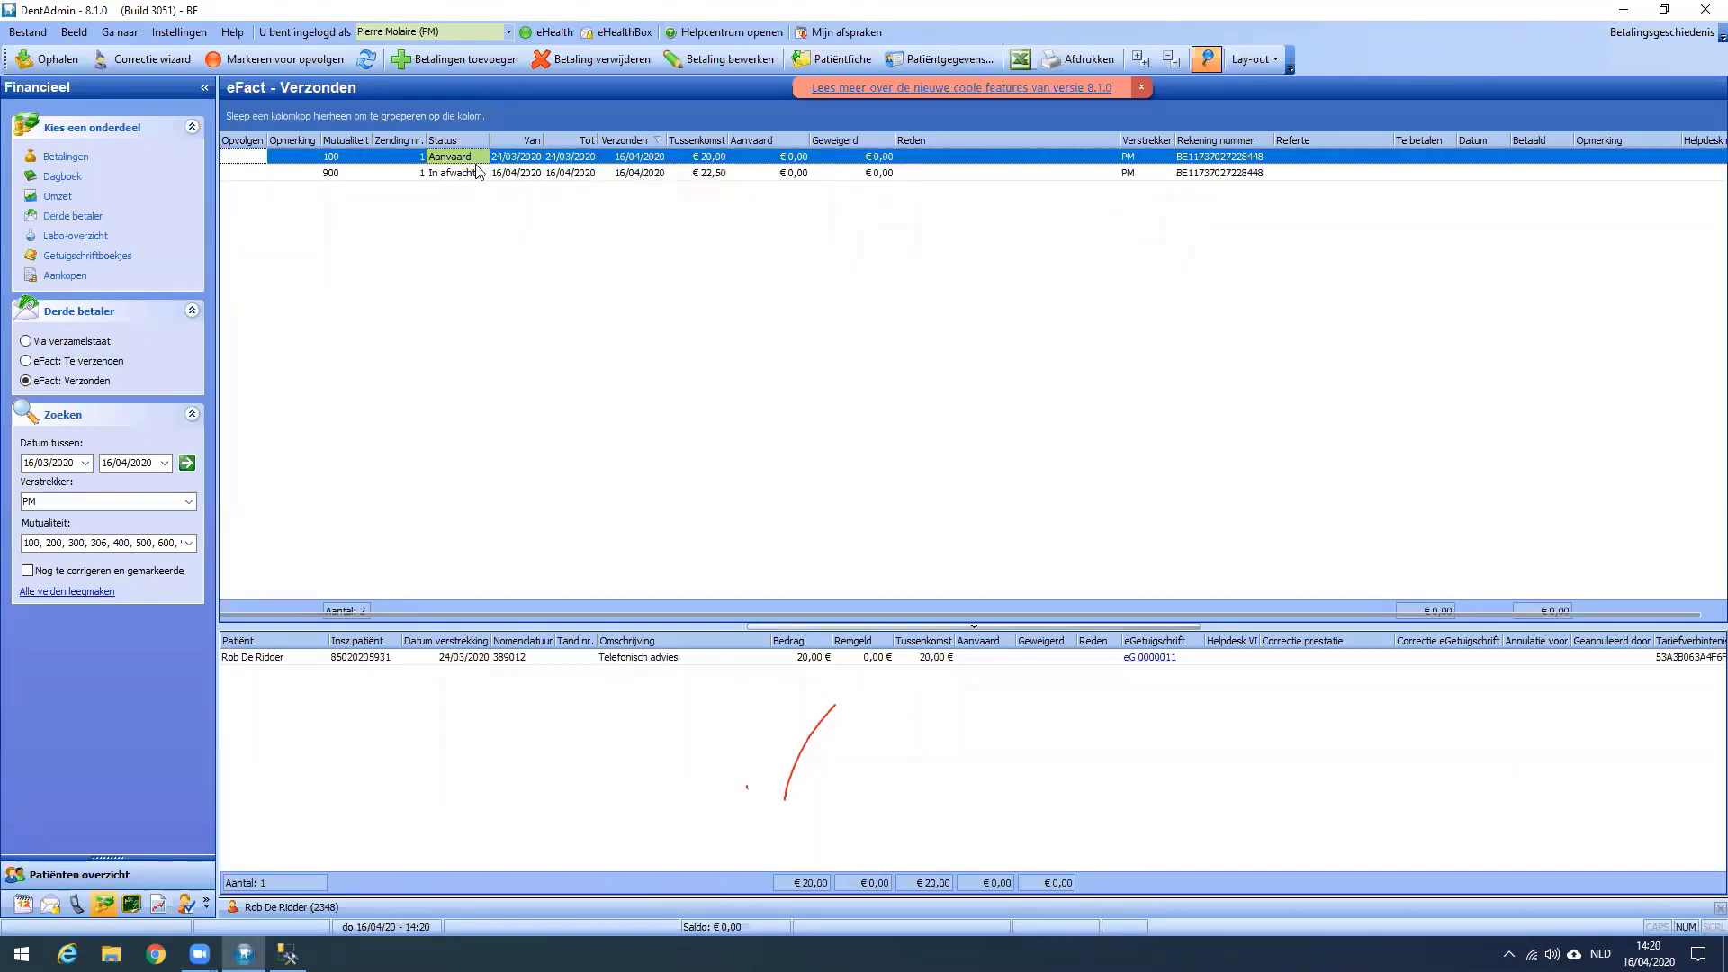
mouse_move(480, 171)
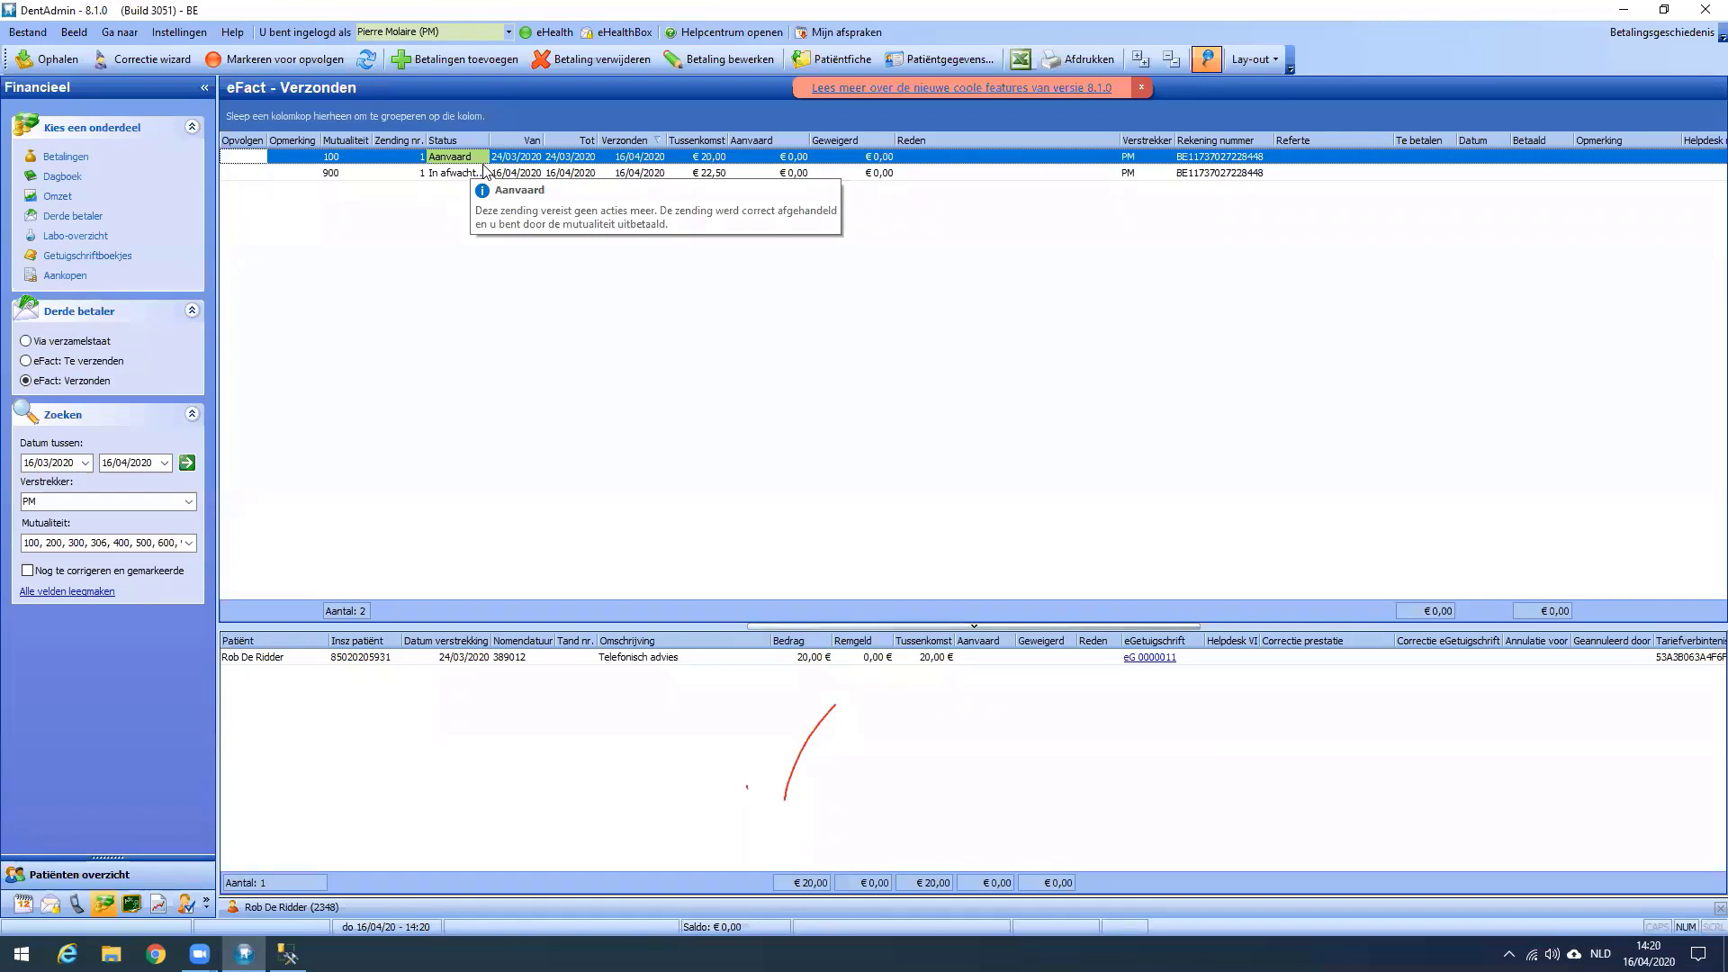
click(483, 172)
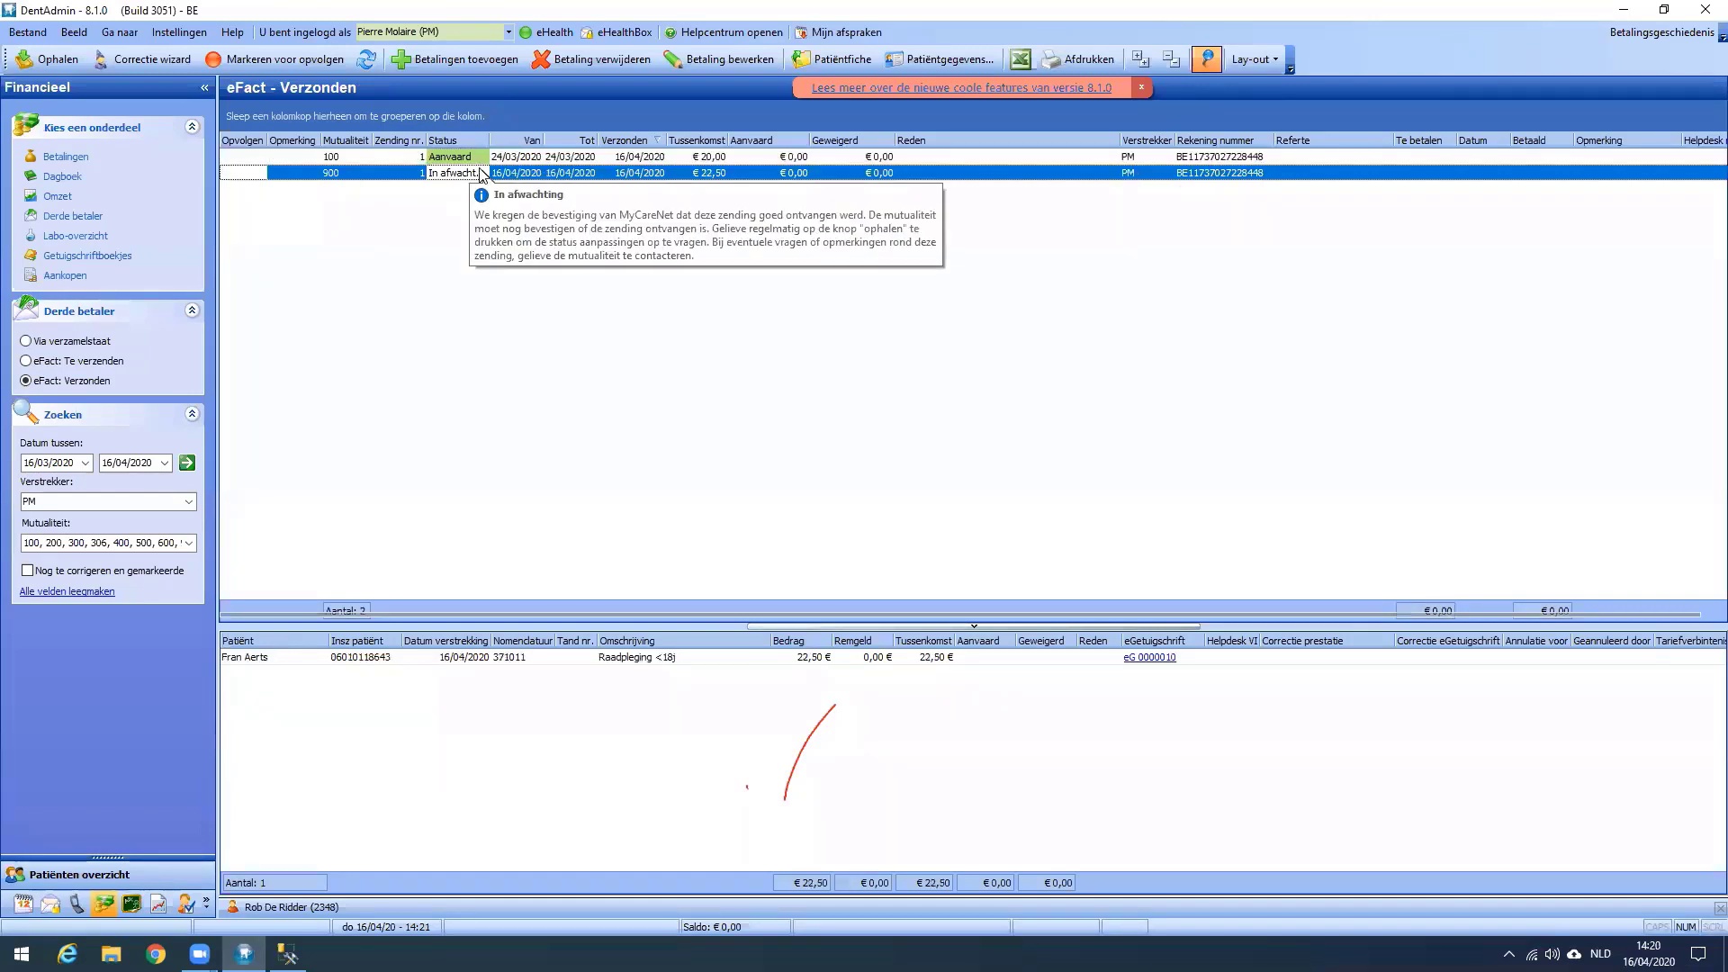
click(475, 156)
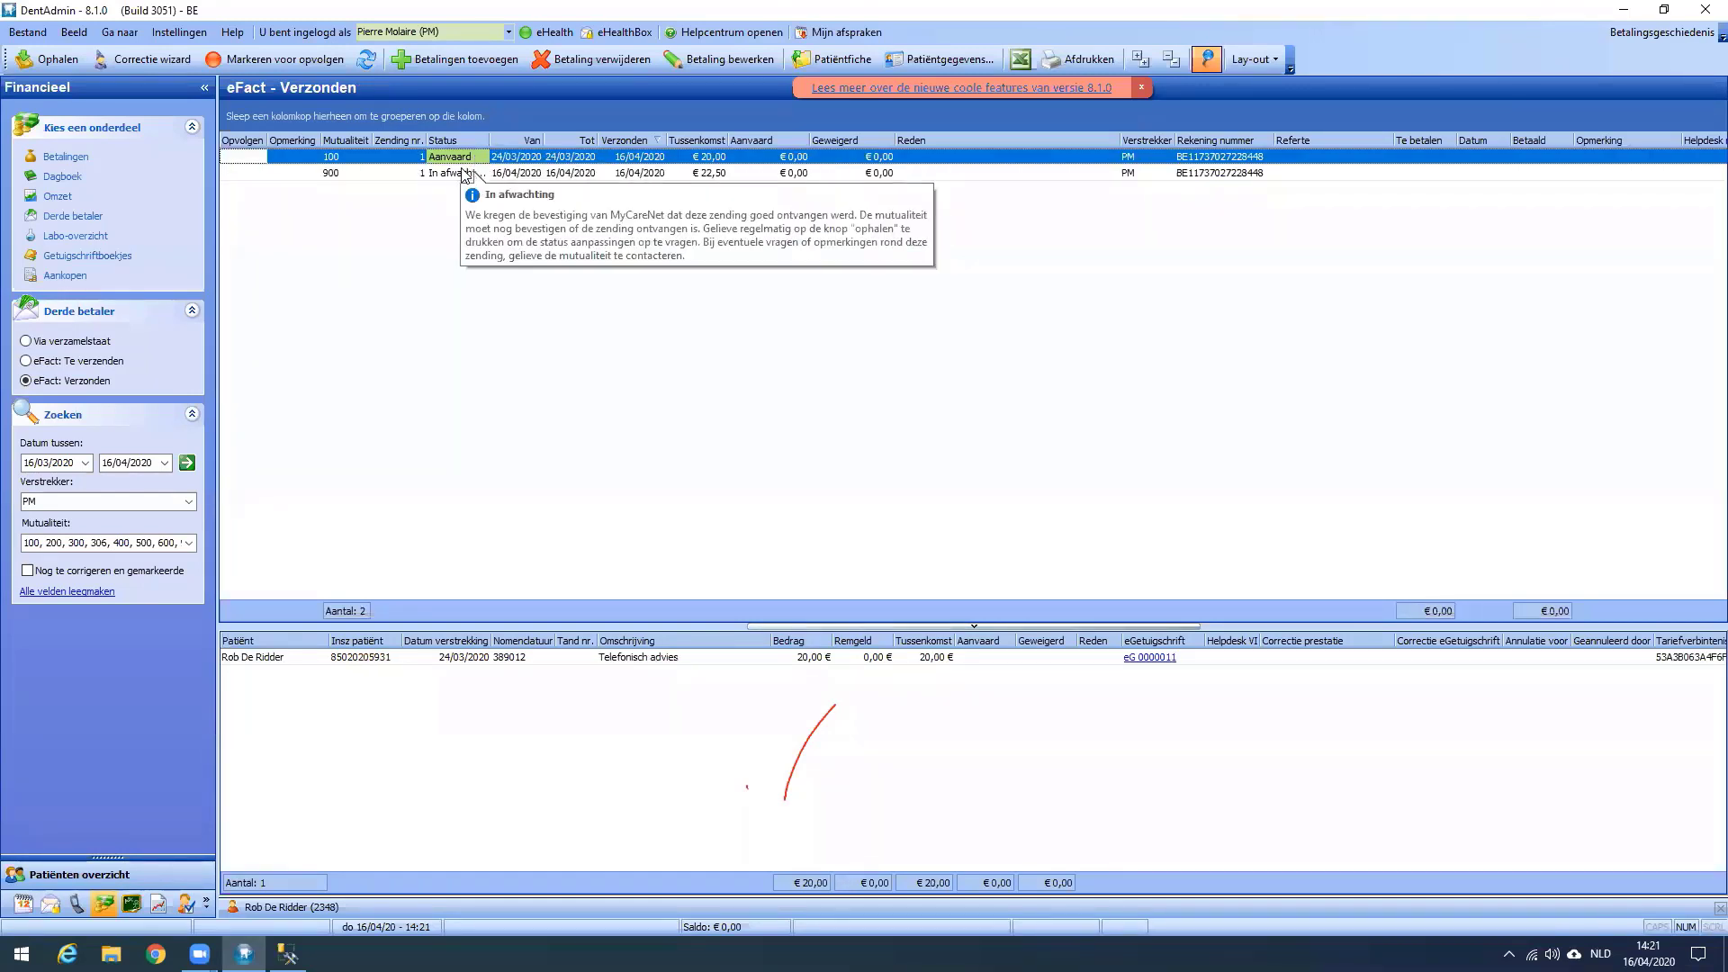
click(467, 173)
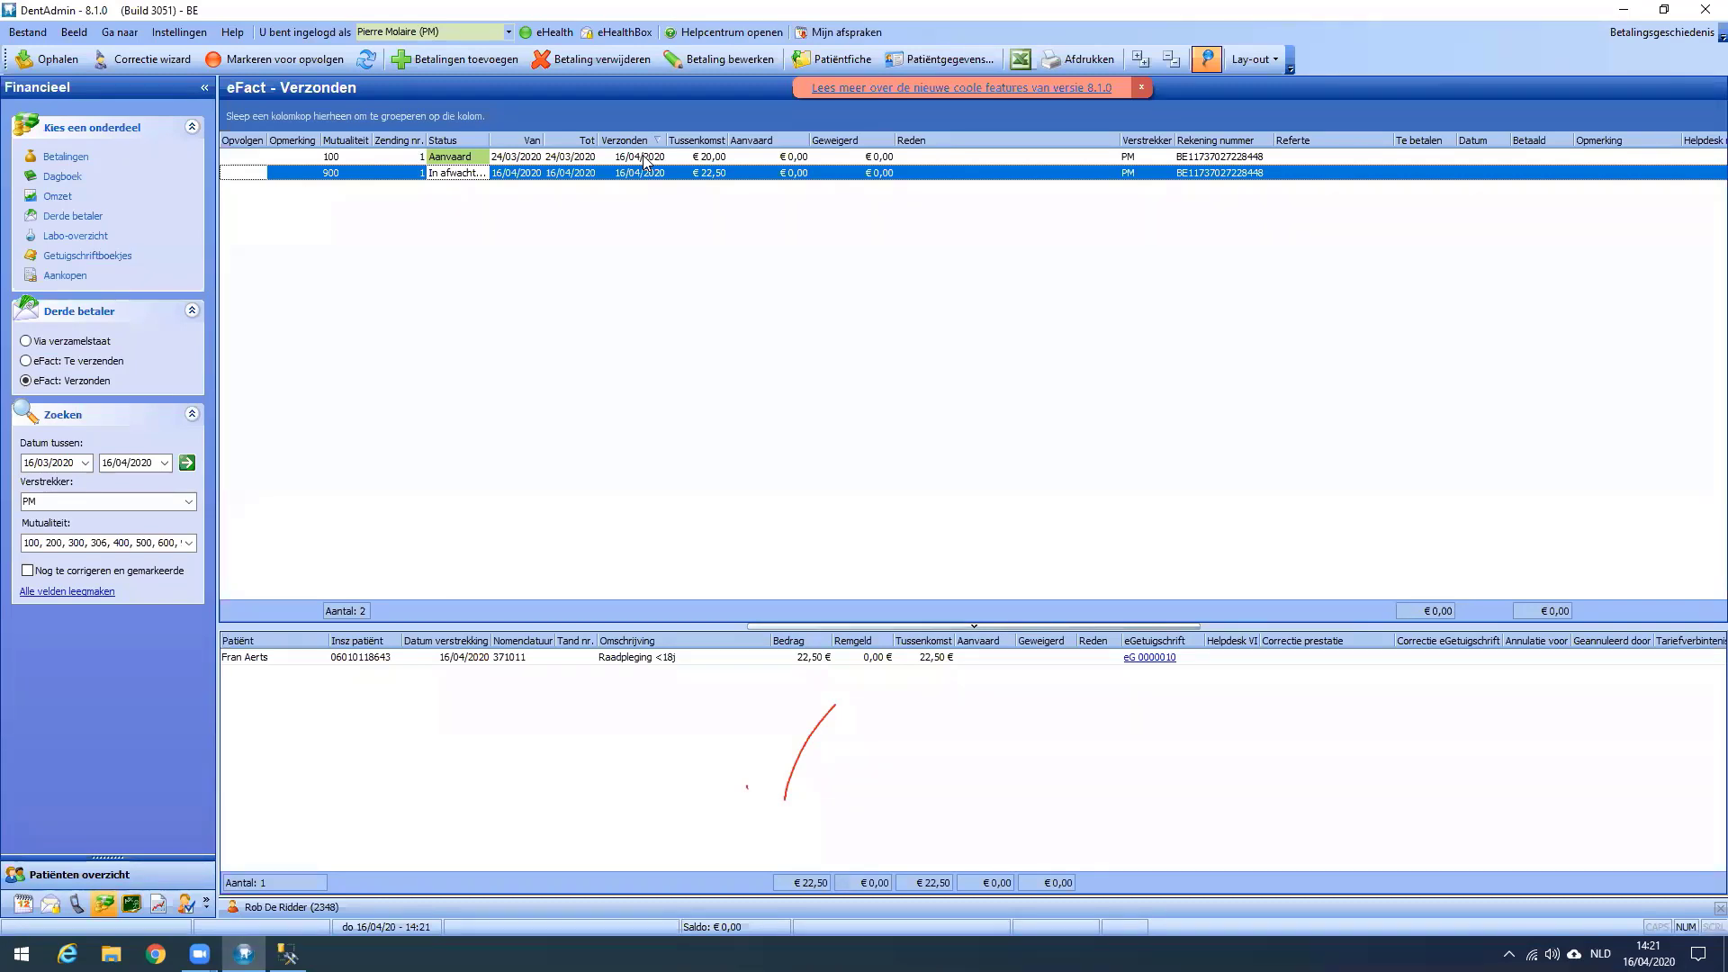
Open the settings of the provider of the mutualiteit 100 shipment and check the Vennootschap option and the institution's account number.
click(1199, 156)
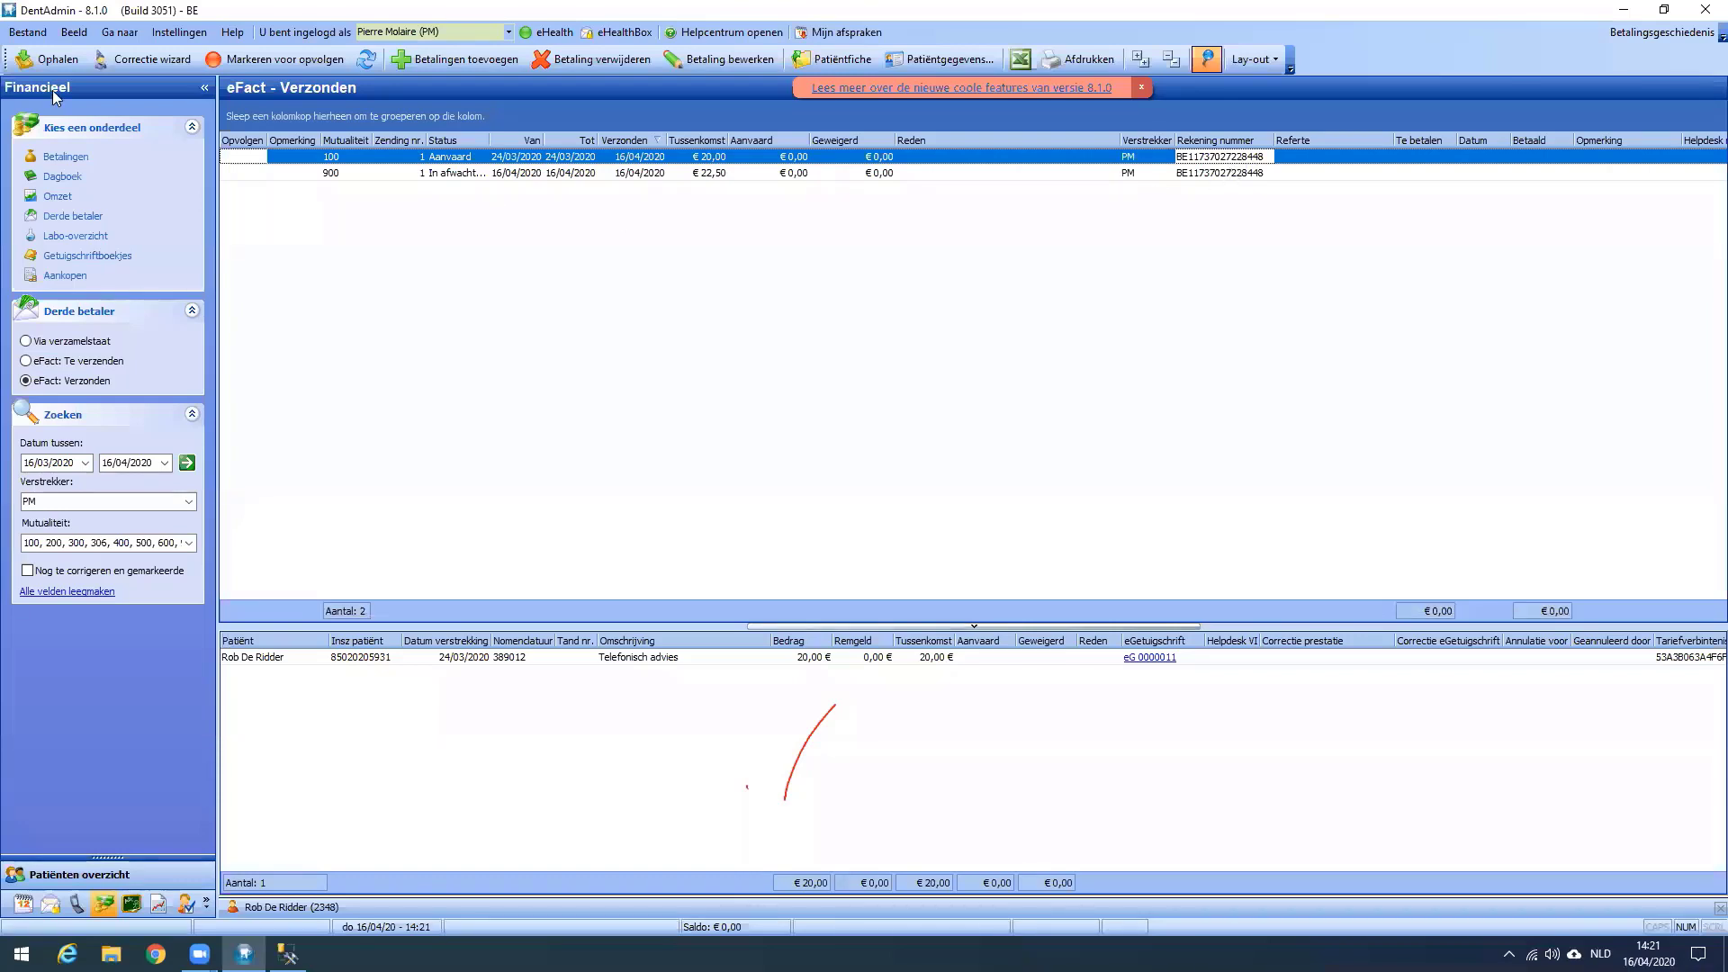
click(179, 34)
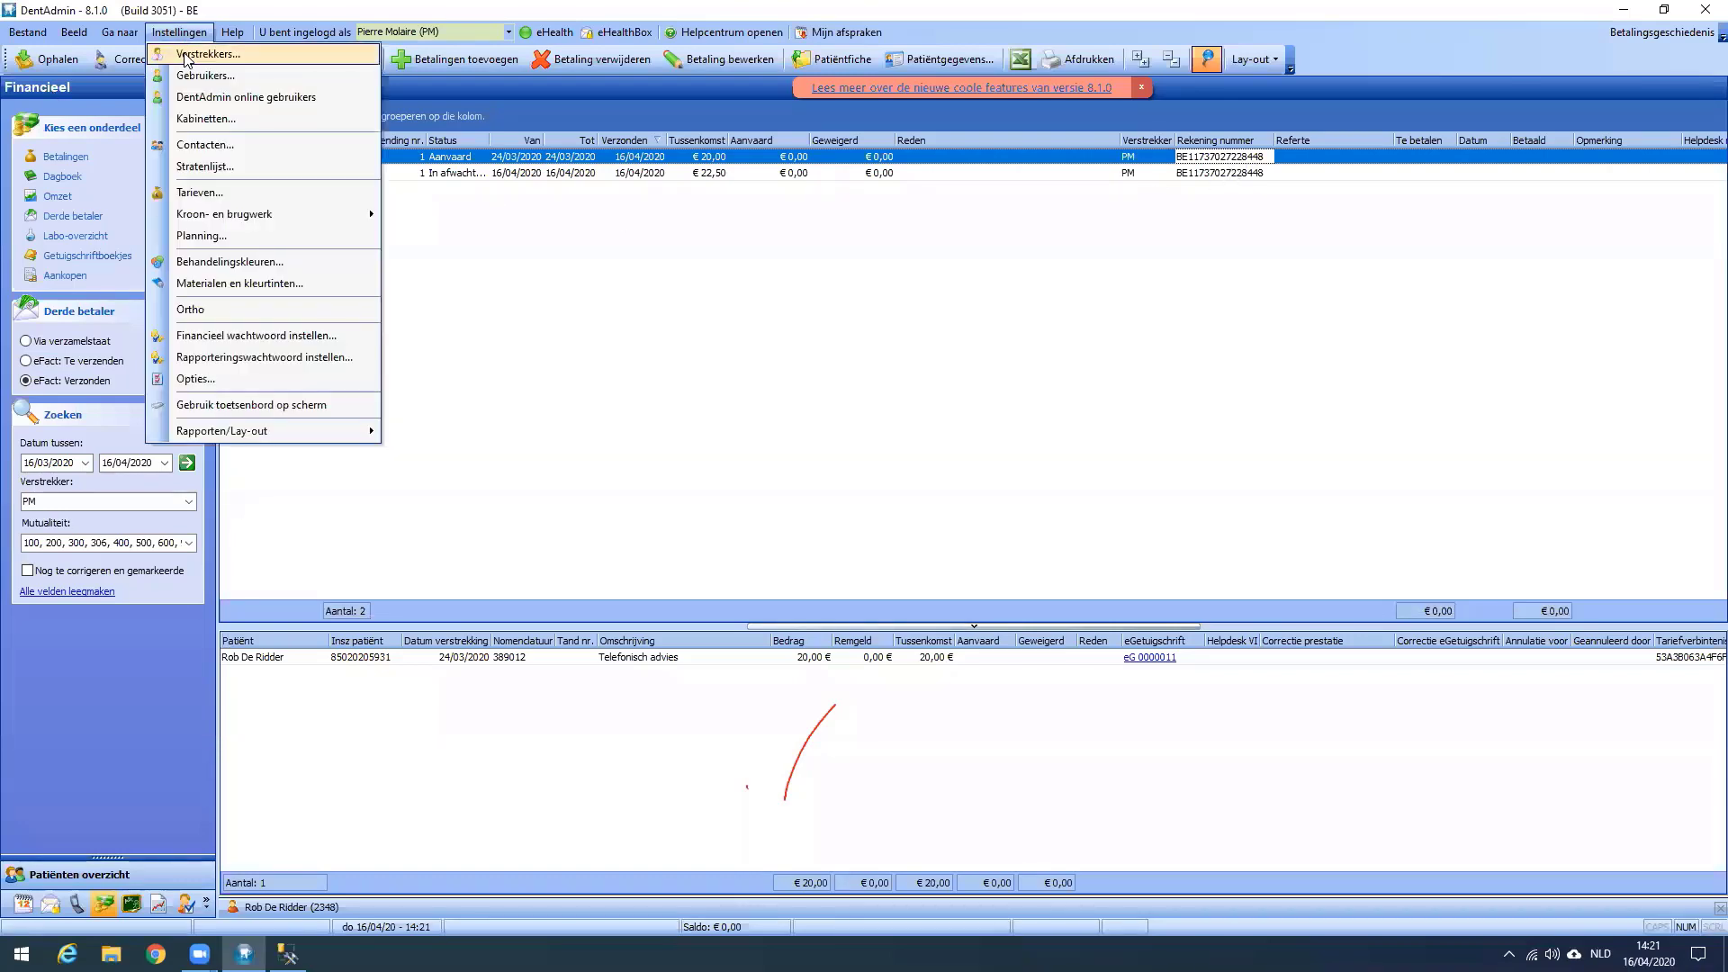
click(187, 56)
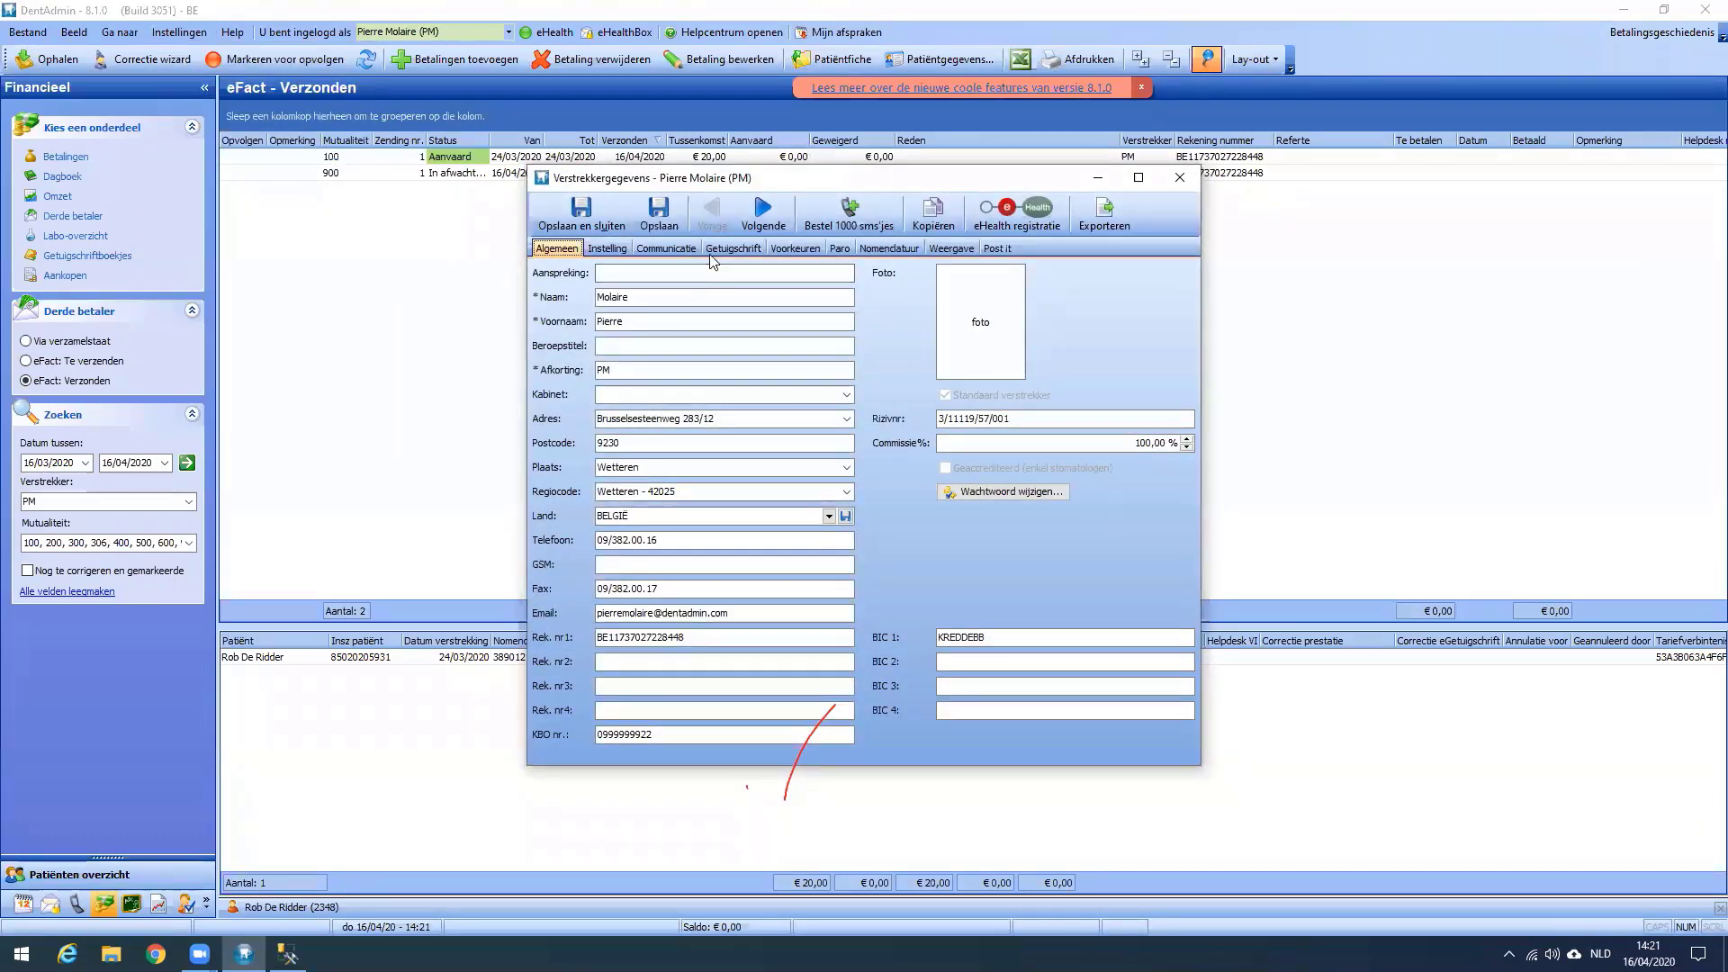
click(761, 250)
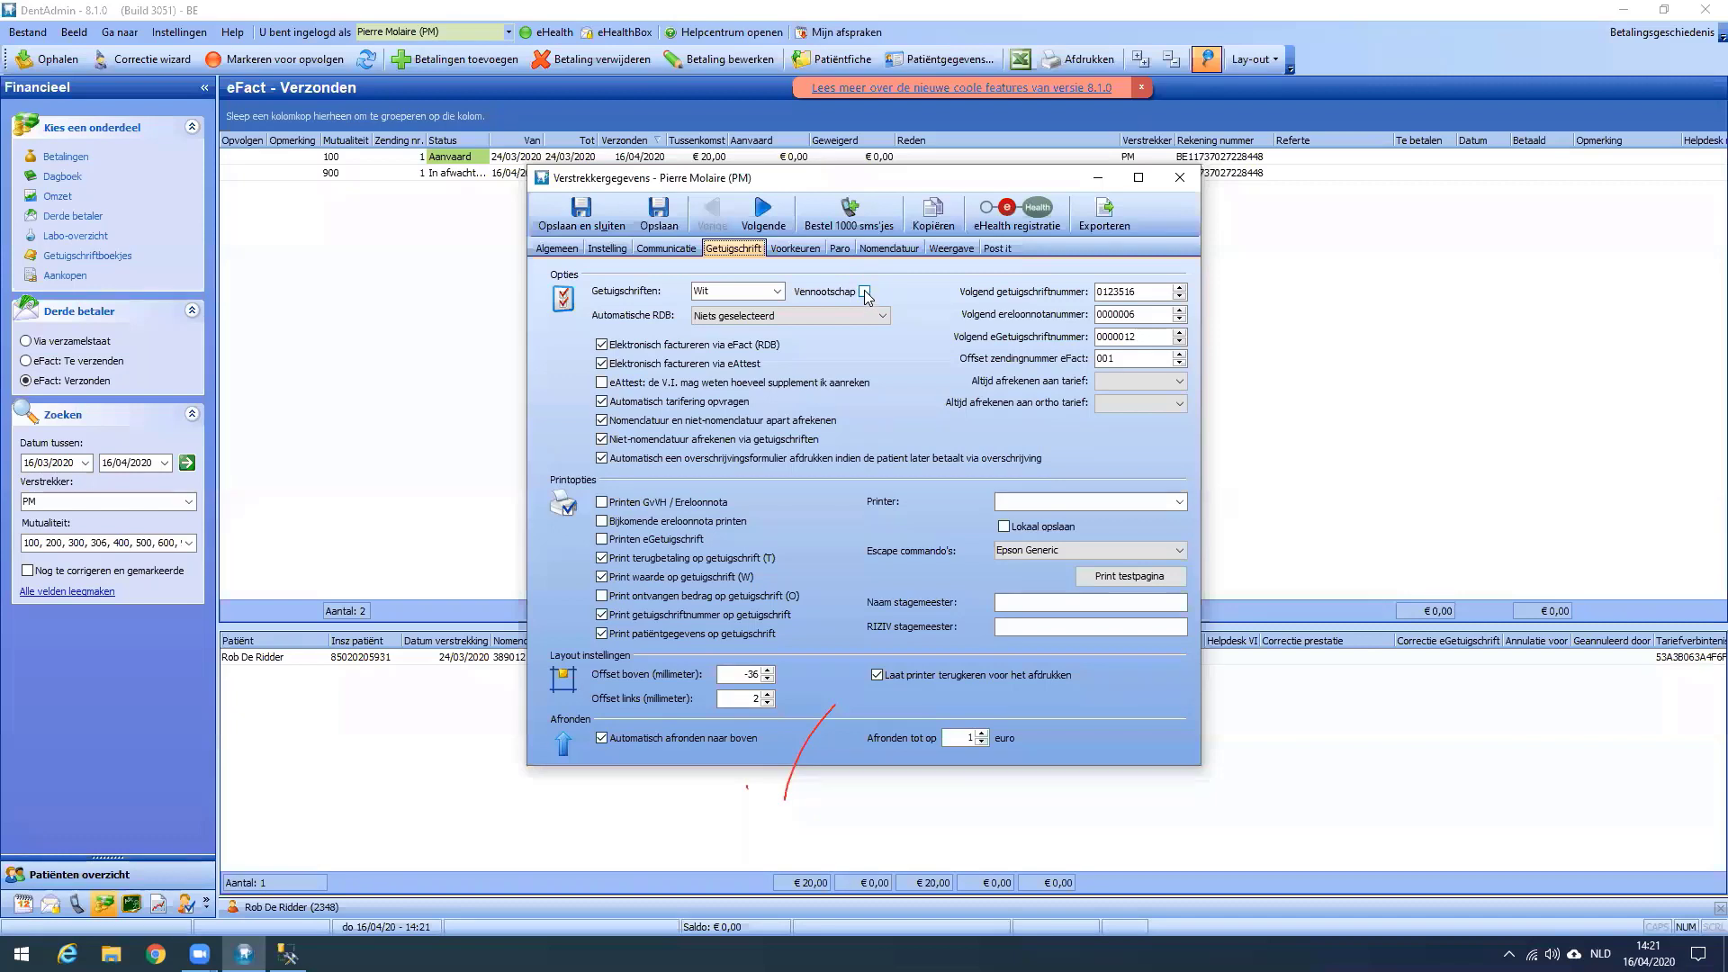
click(614, 250)
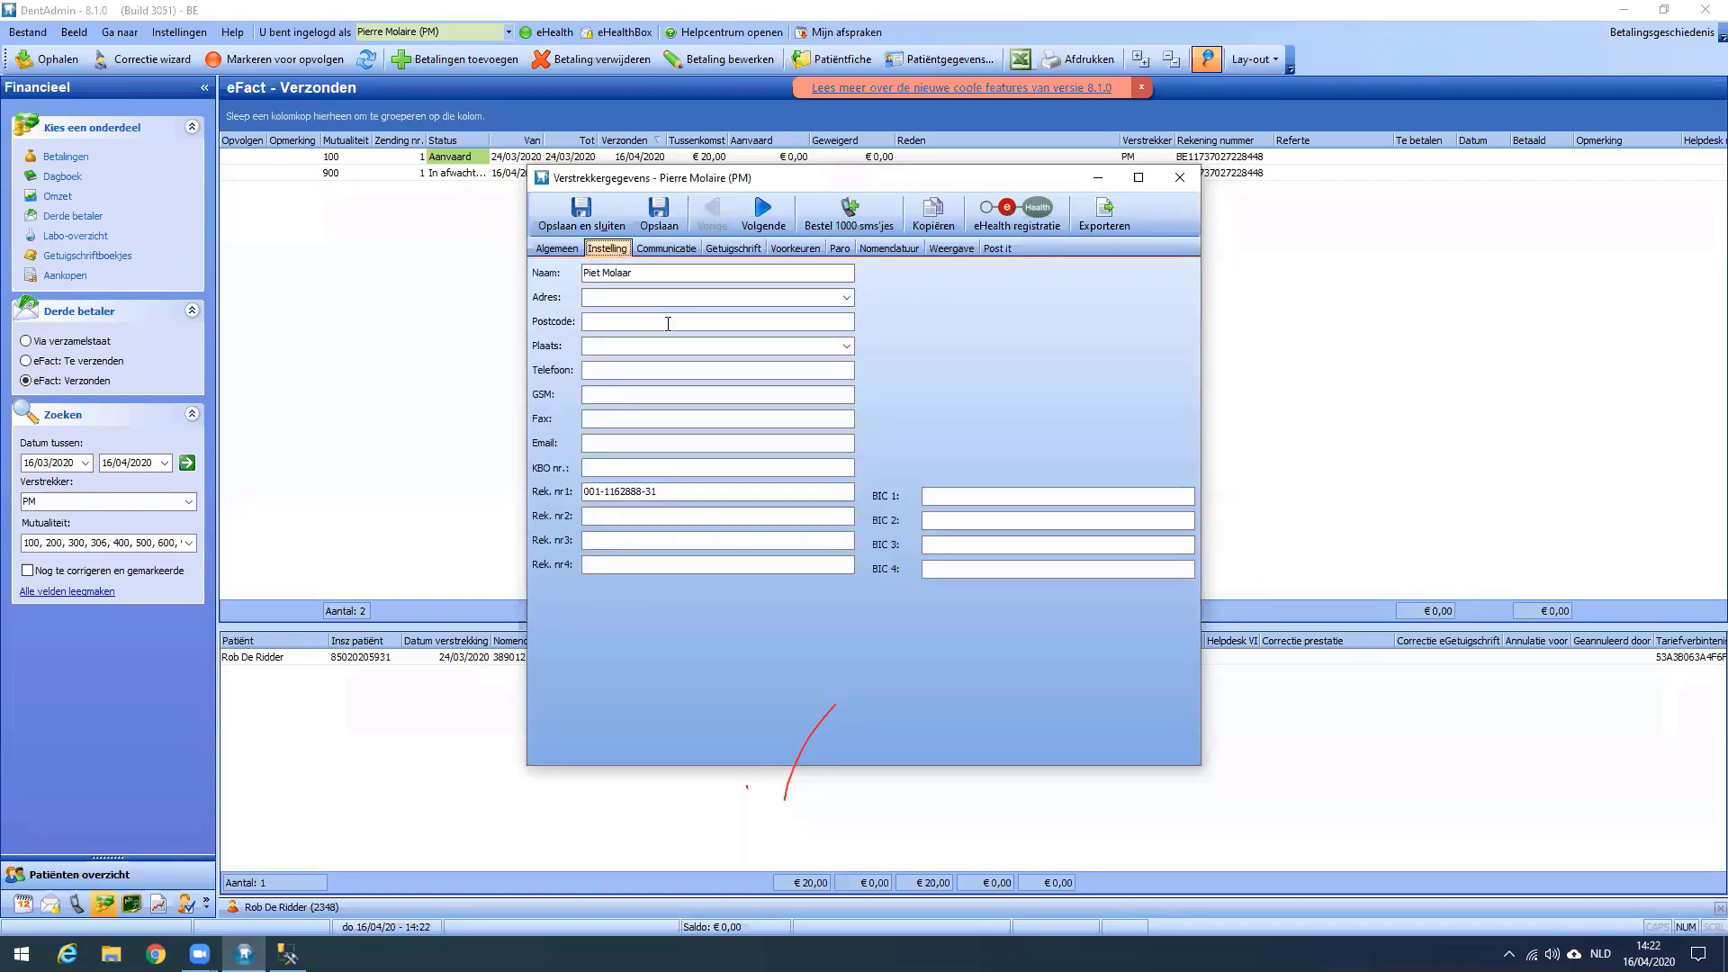
drag(666, 491, 583, 492)
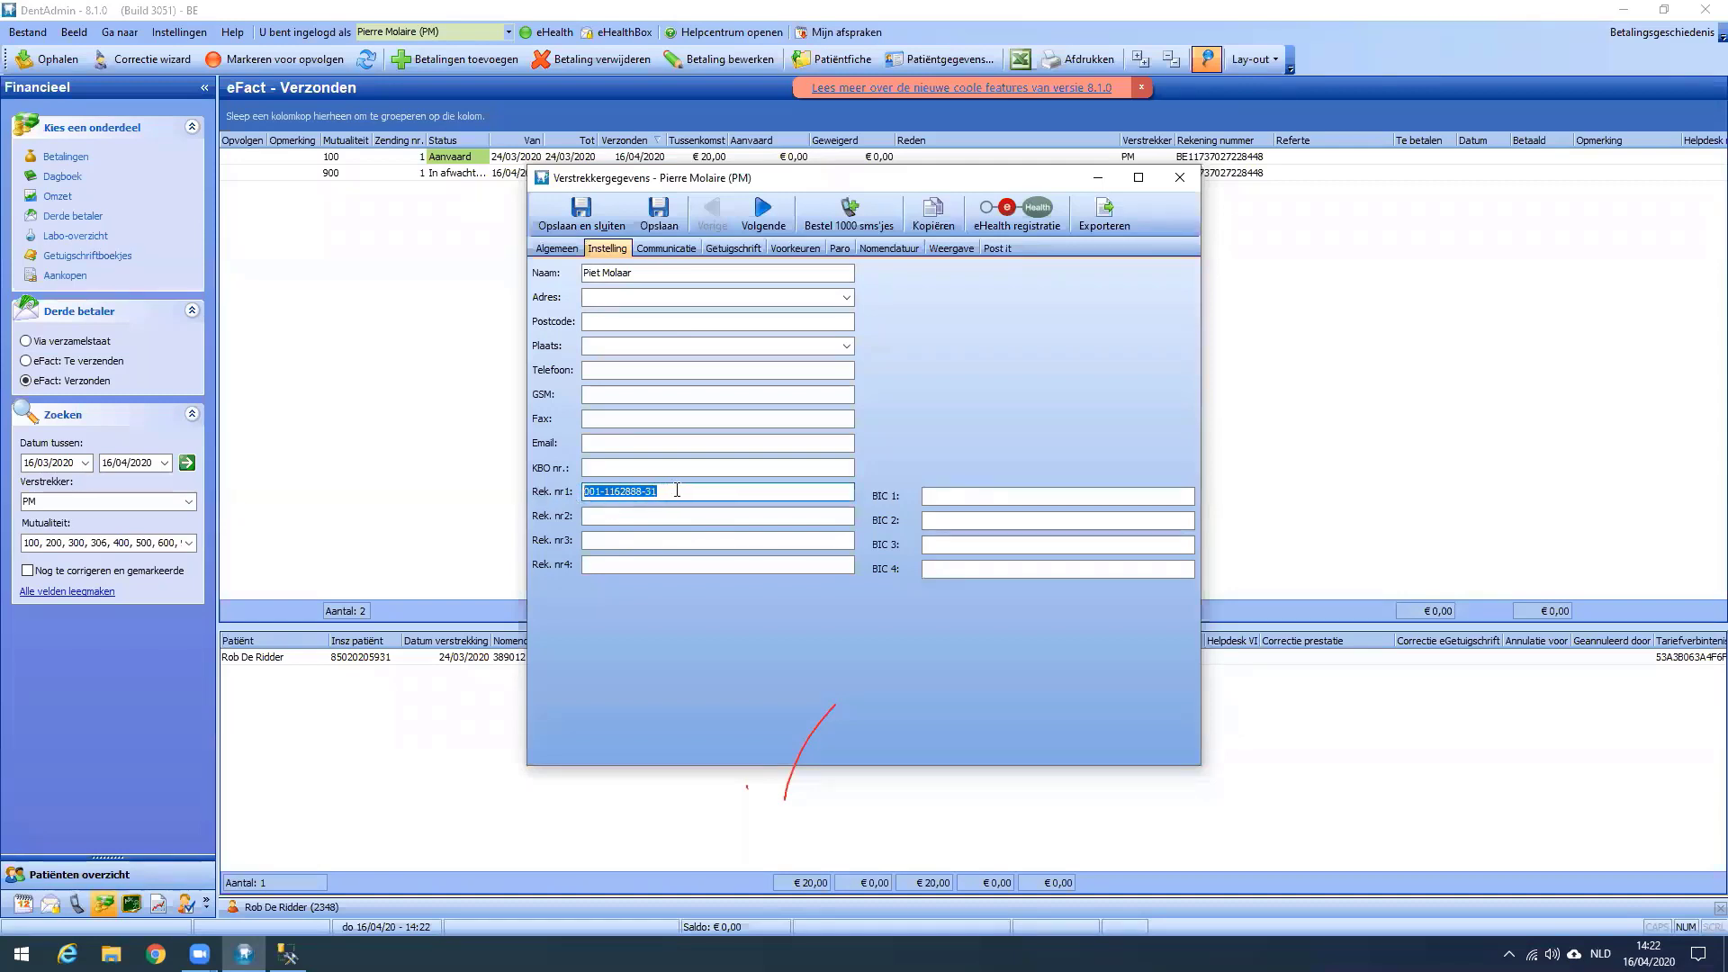
Check the provider's general account number against the Getuigschrift settings, then save and close the provider details.
click(734, 248)
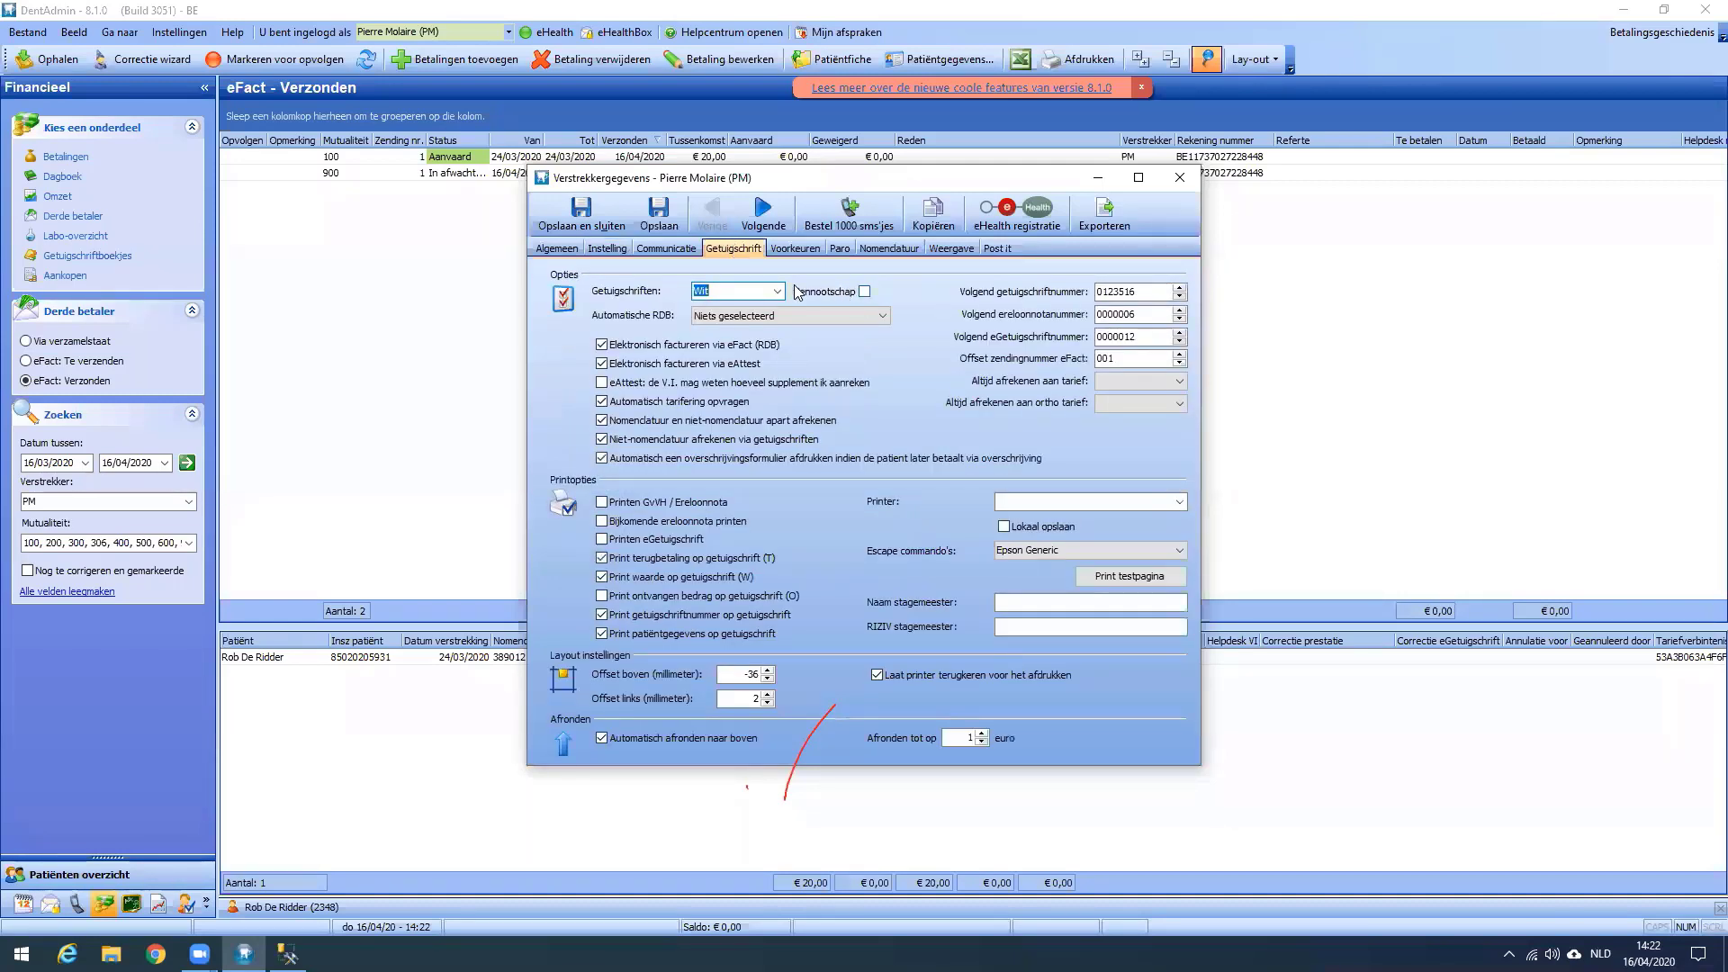
click(567, 249)
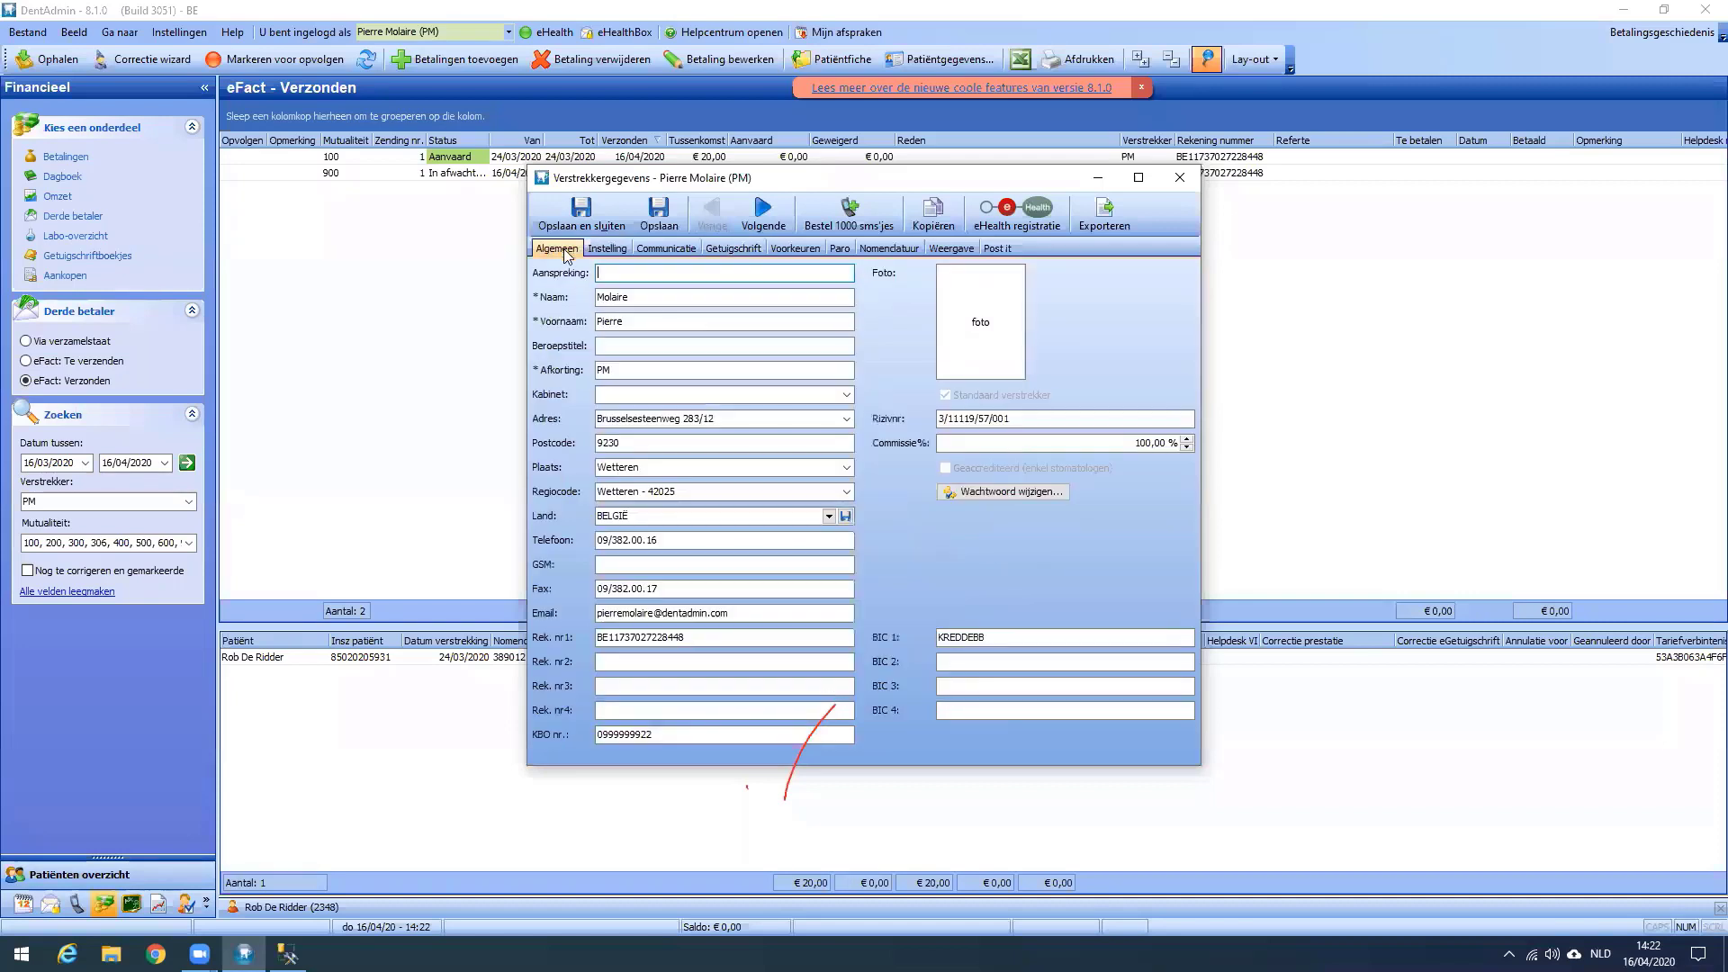
click(700, 632)
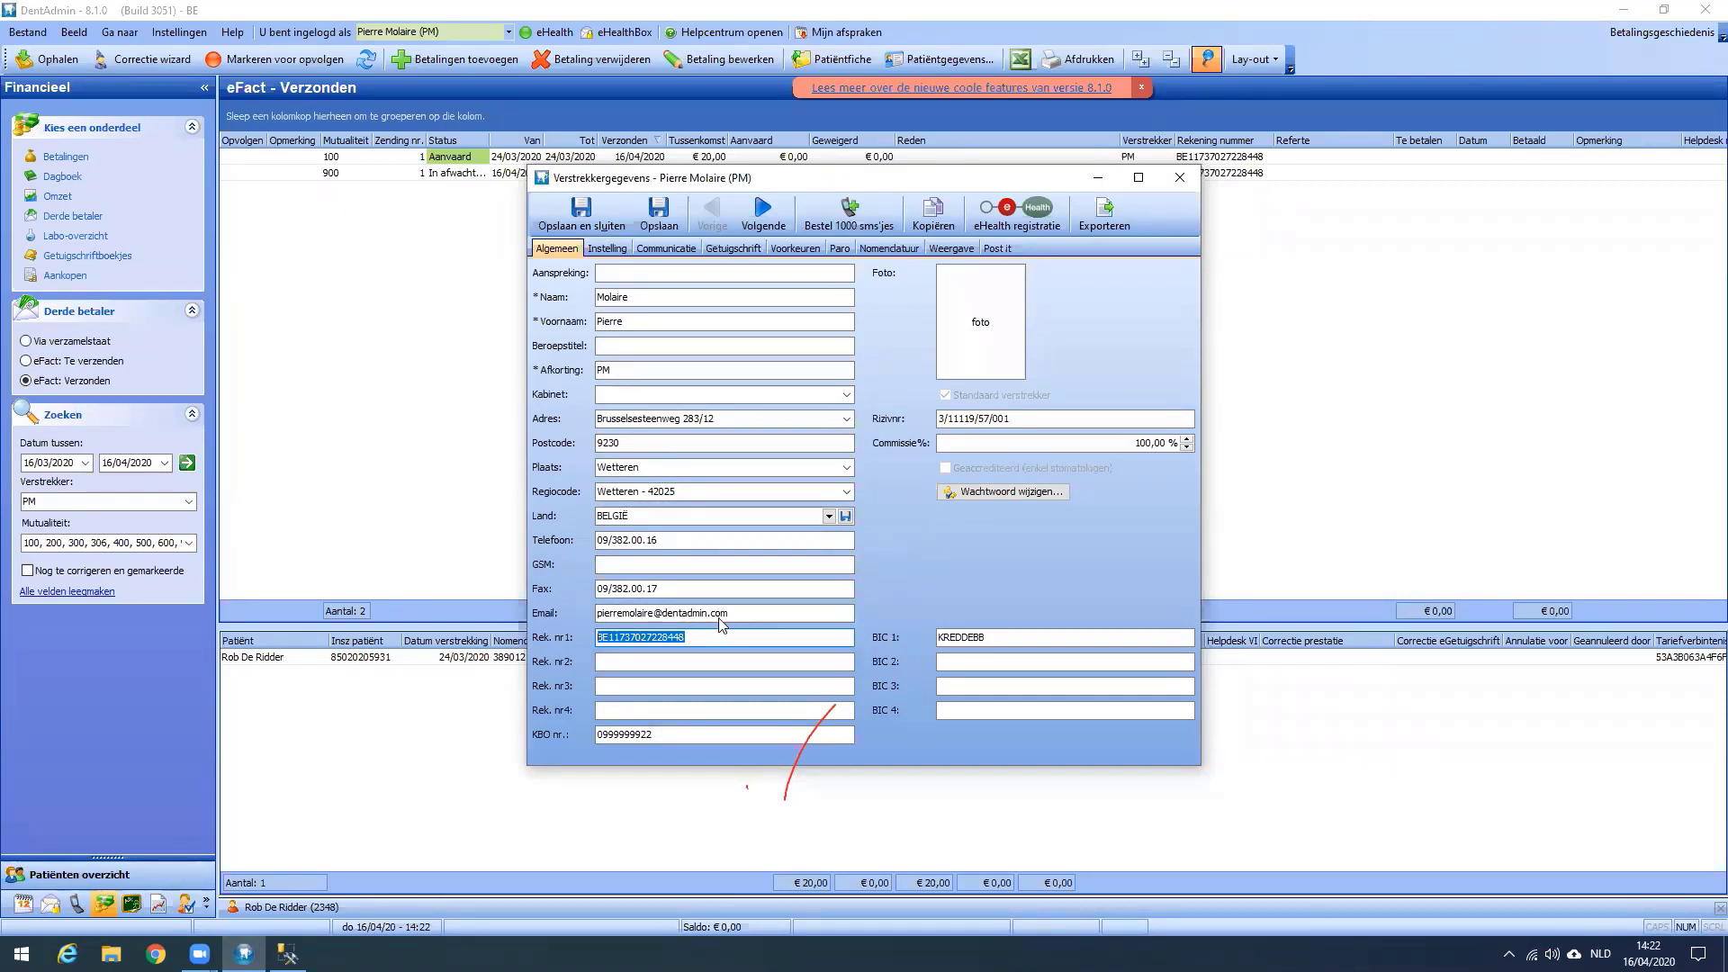
click(598, 230)
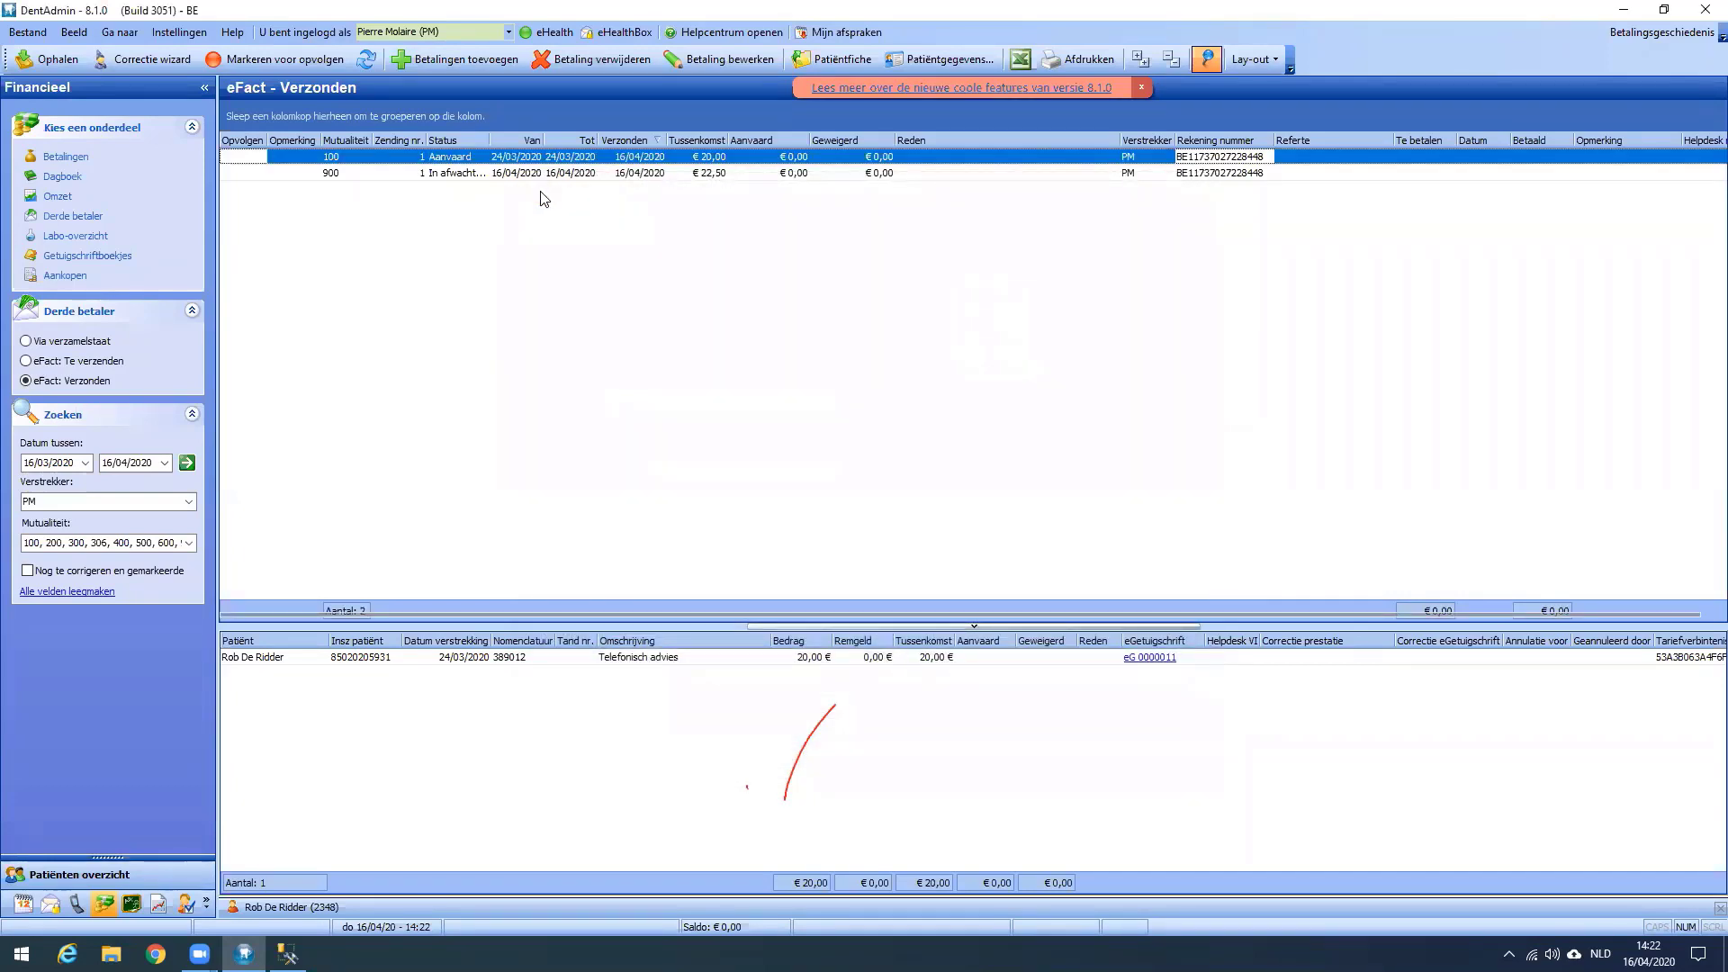
Read the status explanations of the sent shipments for mutualiteit 900 and 100.
click(486, 173)
click(448, 158)
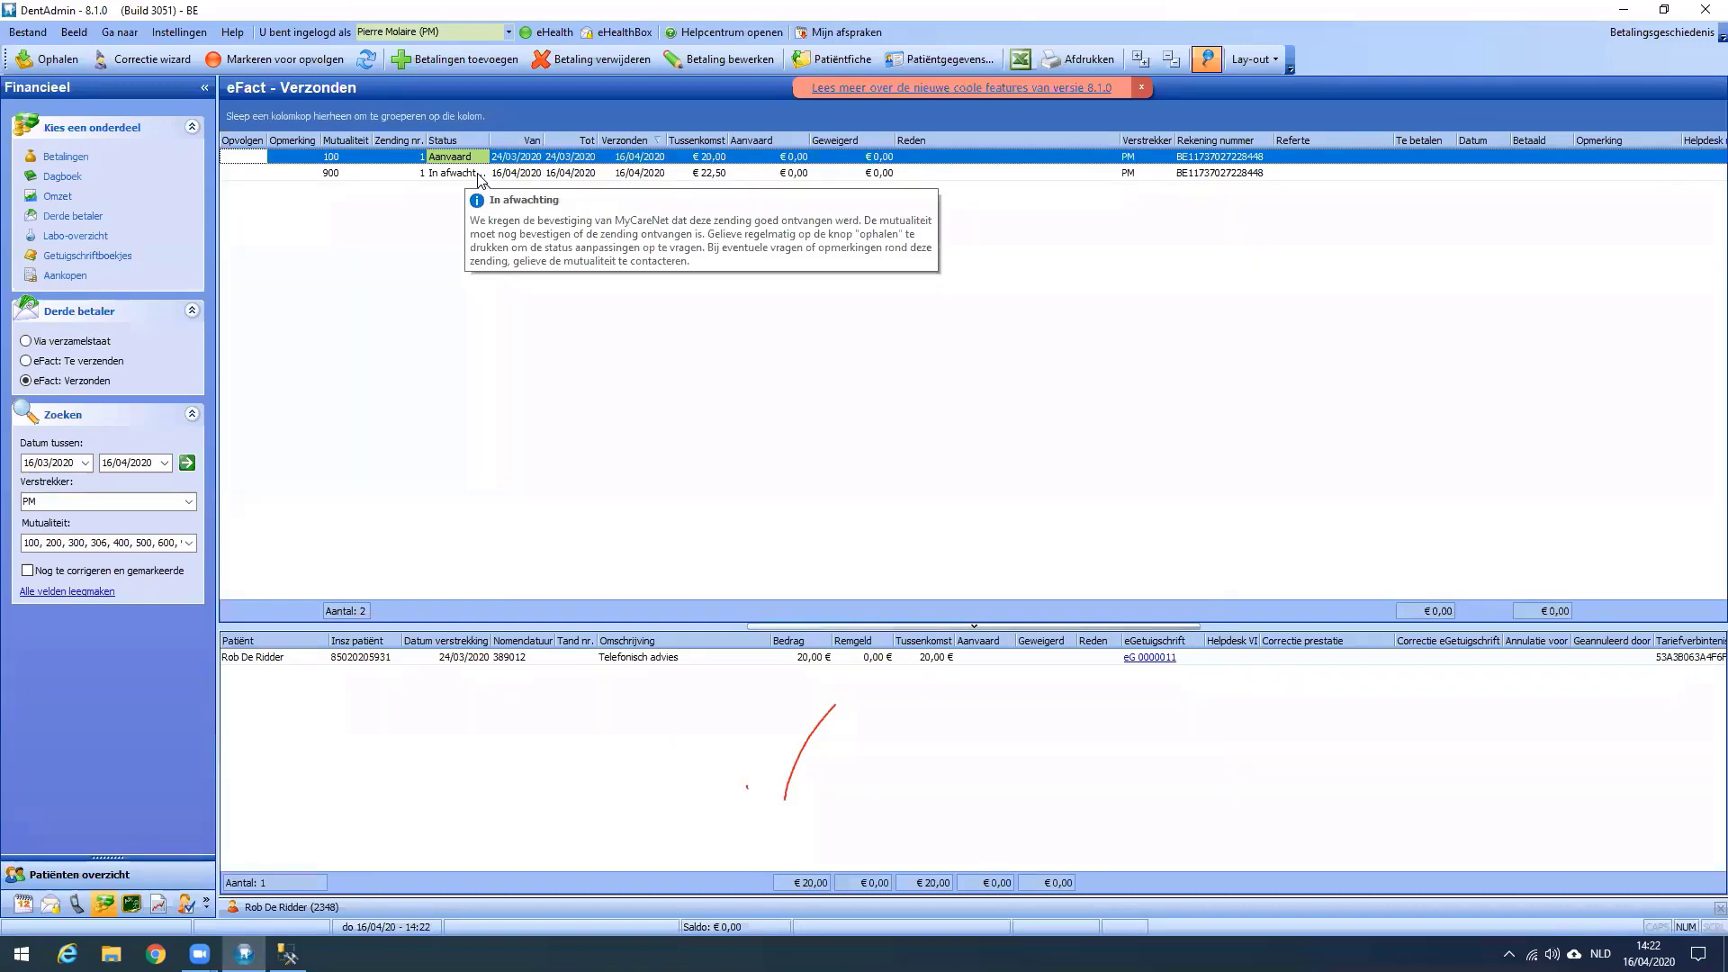
click(479, 174)
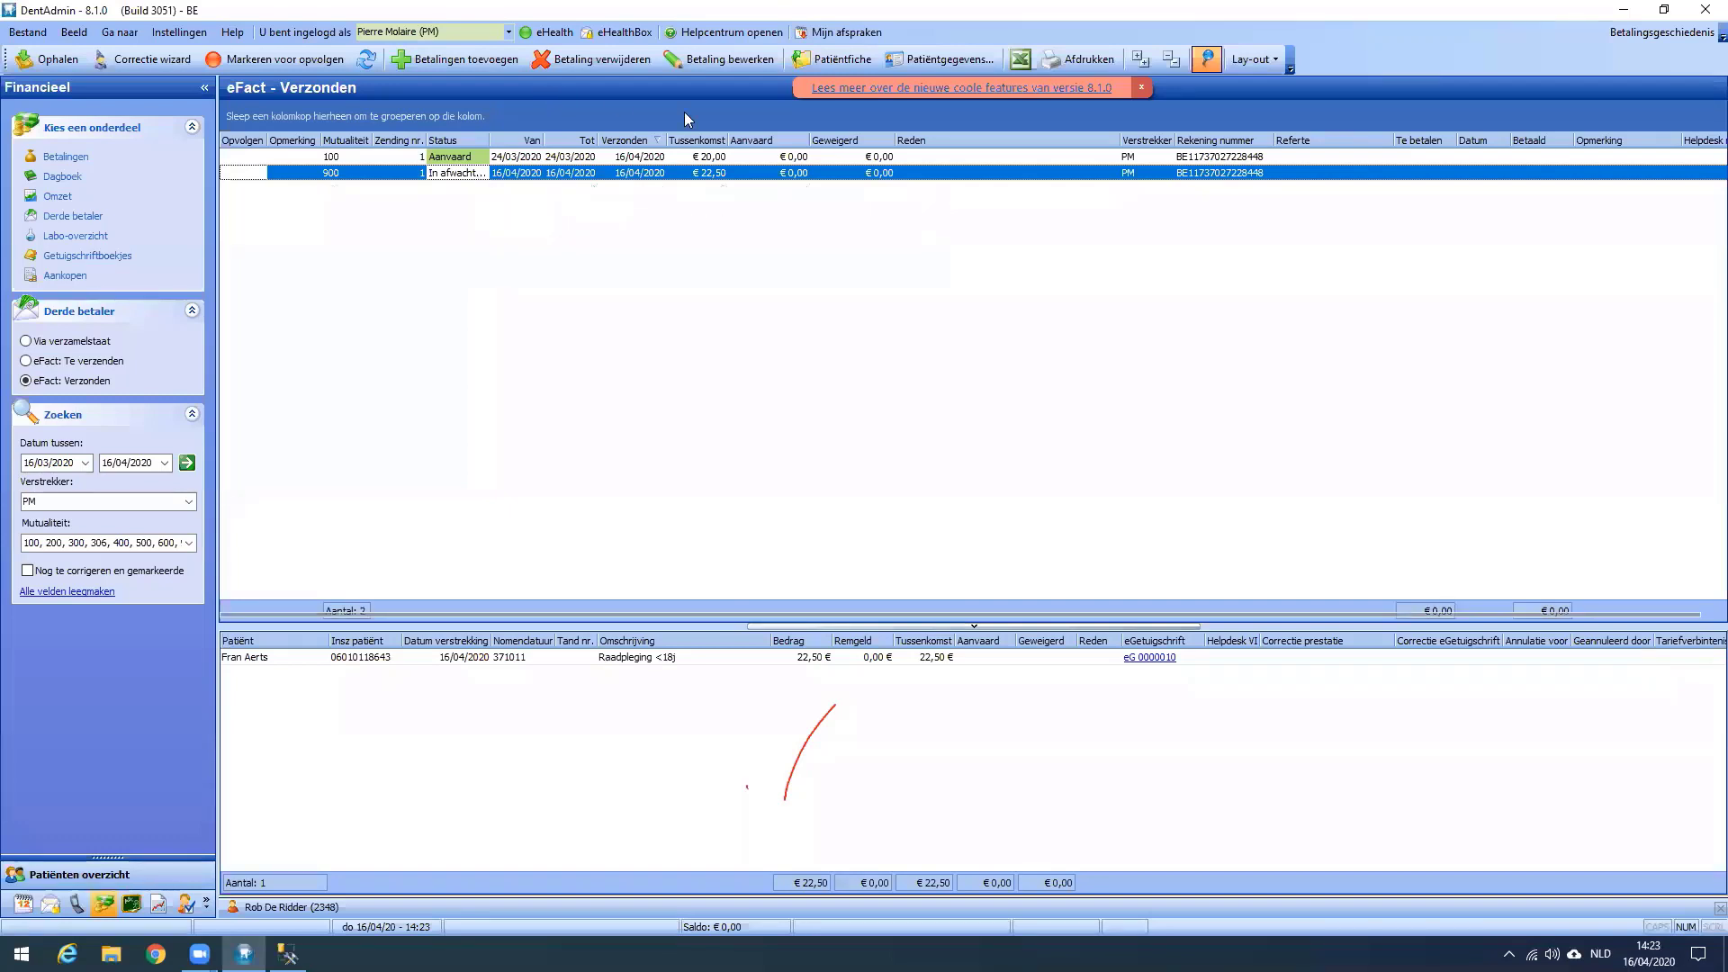
View the payment reference field of the mutualiteit 100 shipment, then open the add-payment window and confirm it without entries.
scroll(683, 112, right, 1)
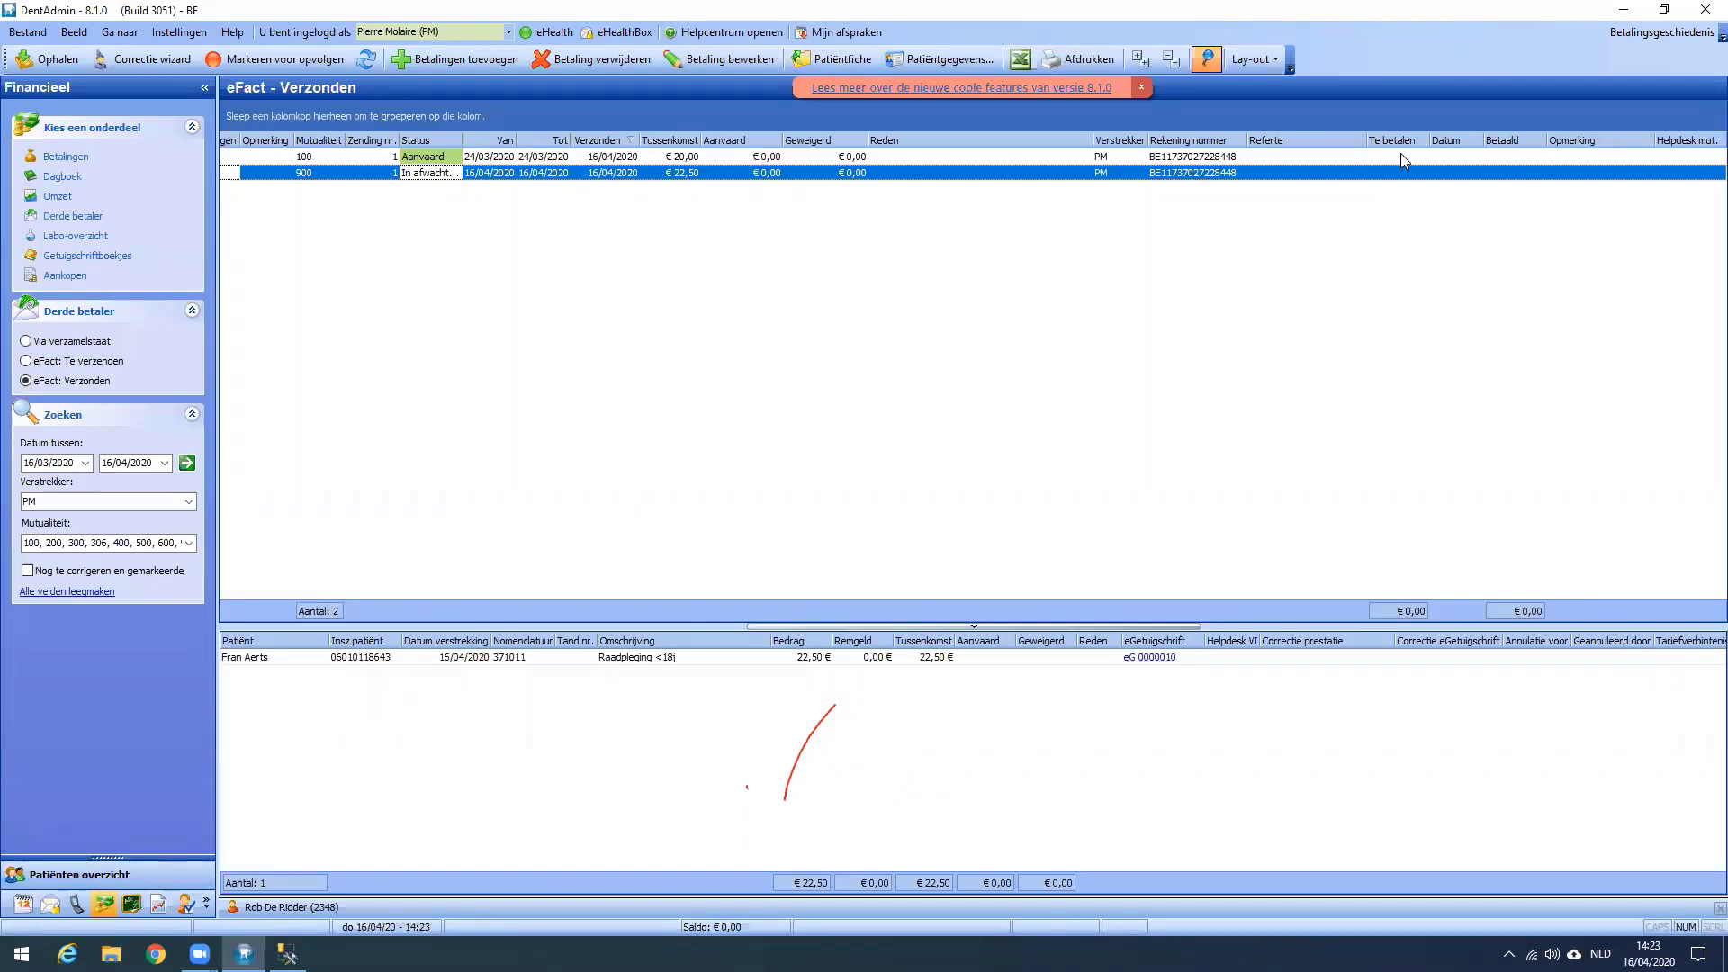
click(1278, 157)
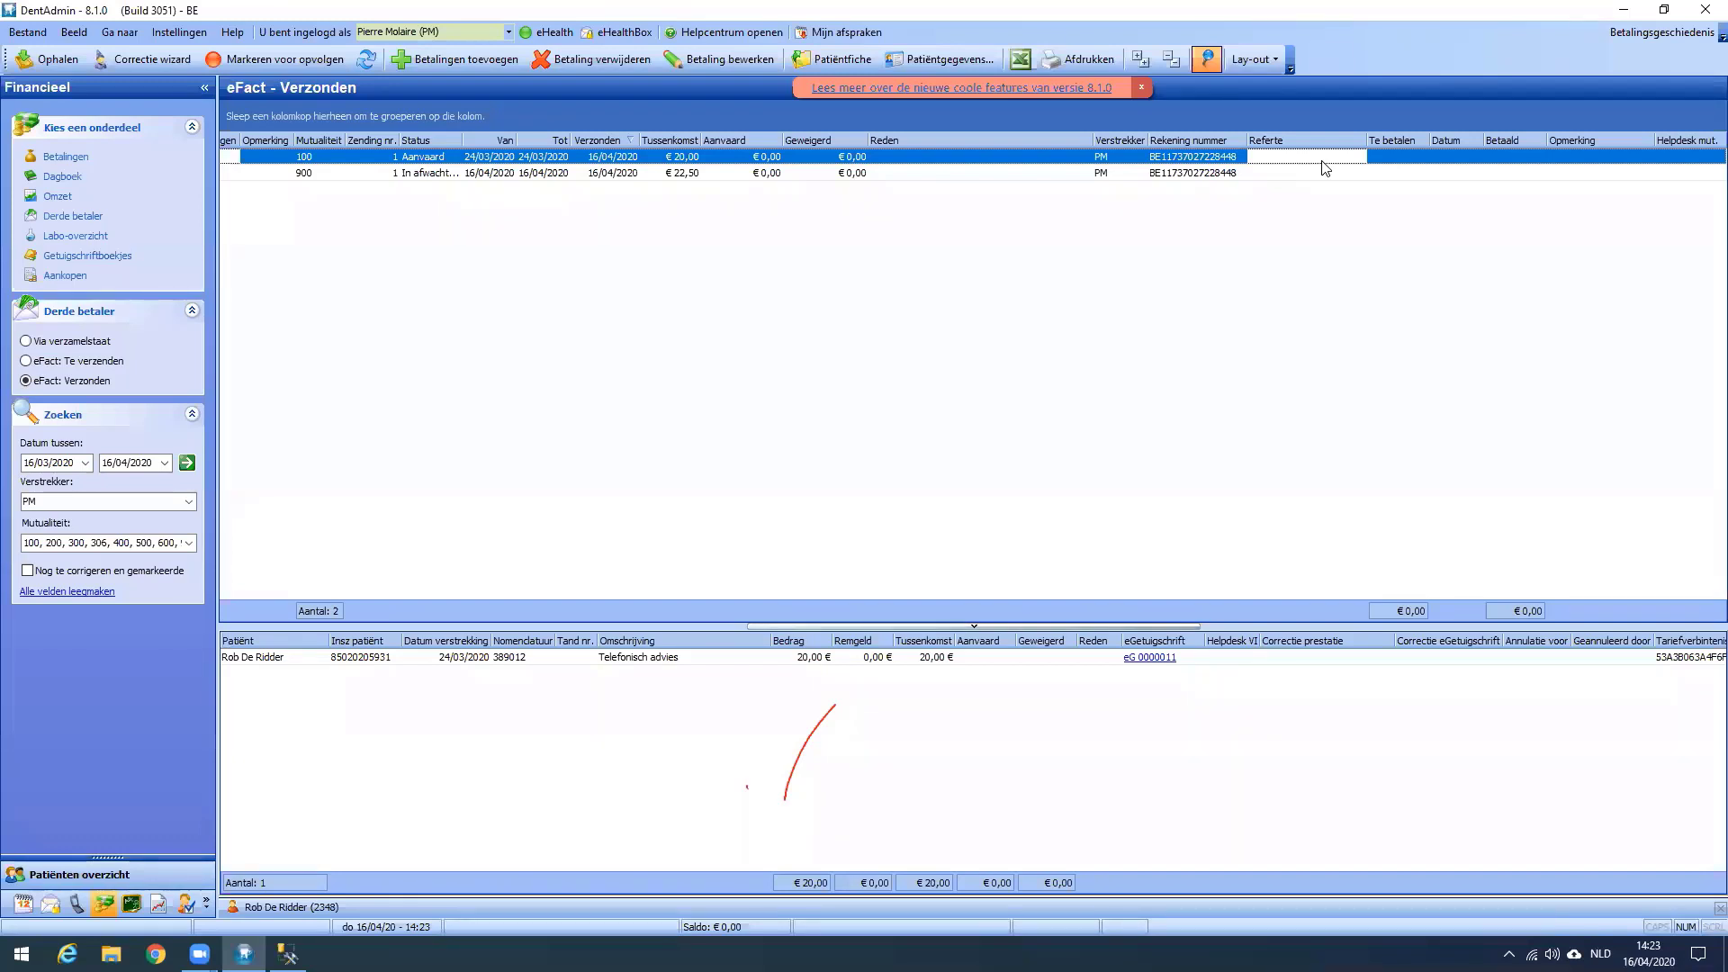
click(457, 61)
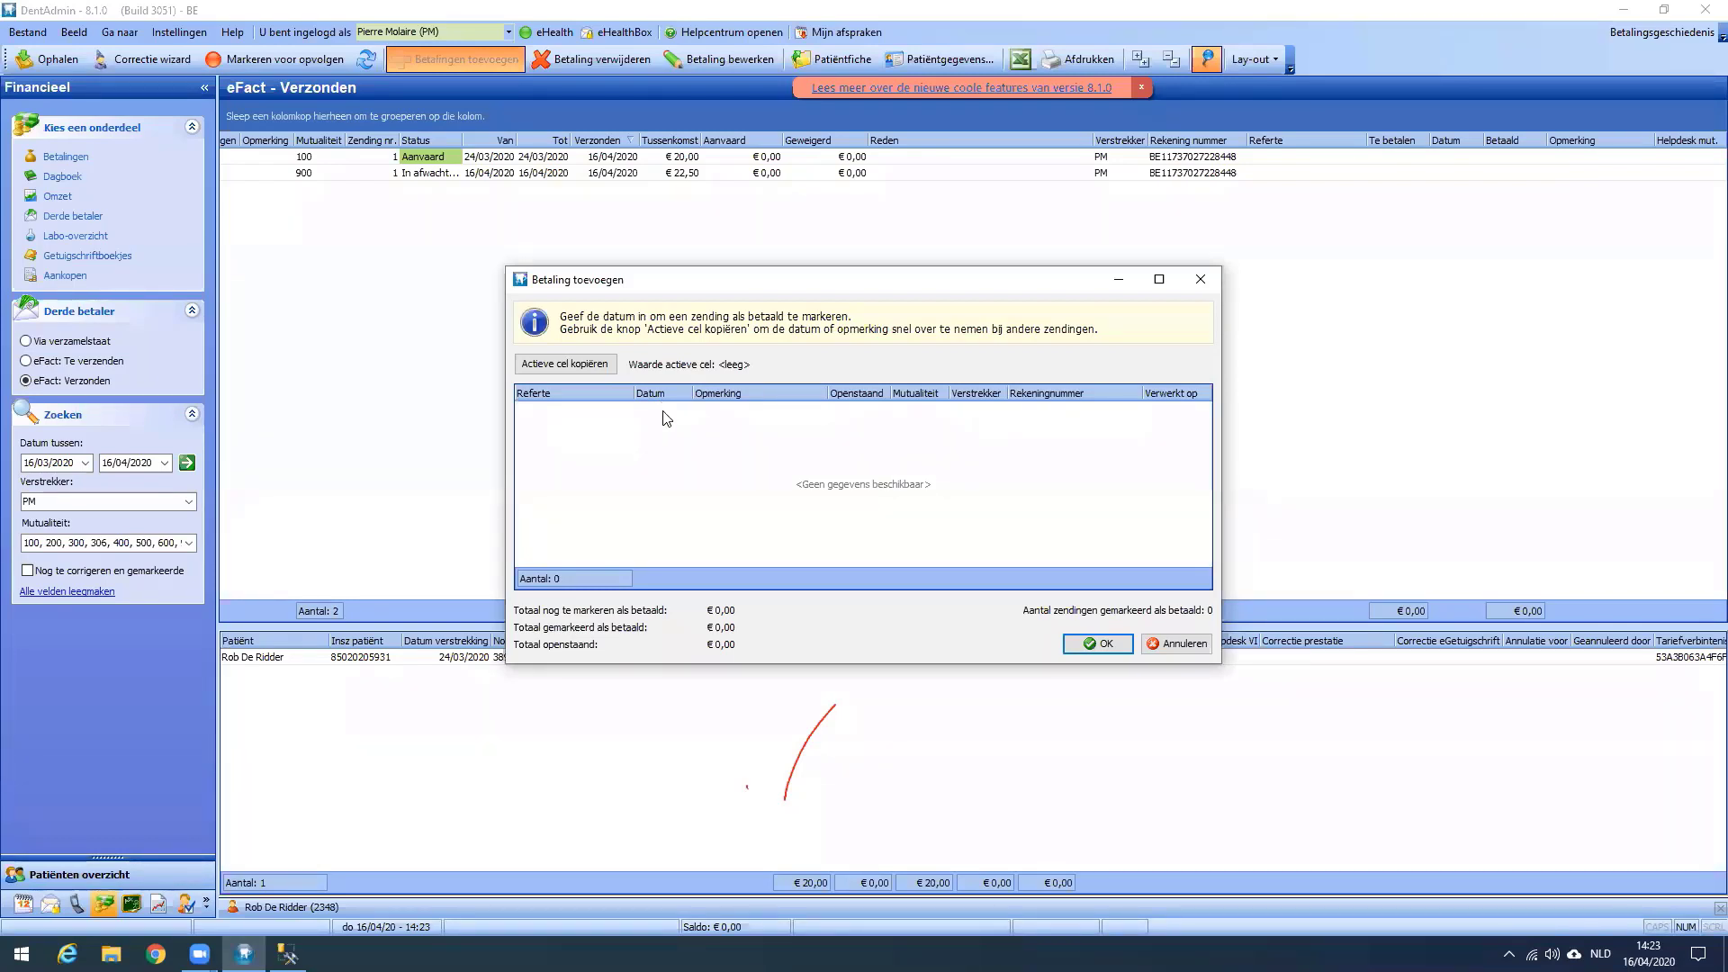
click(1105, 646)
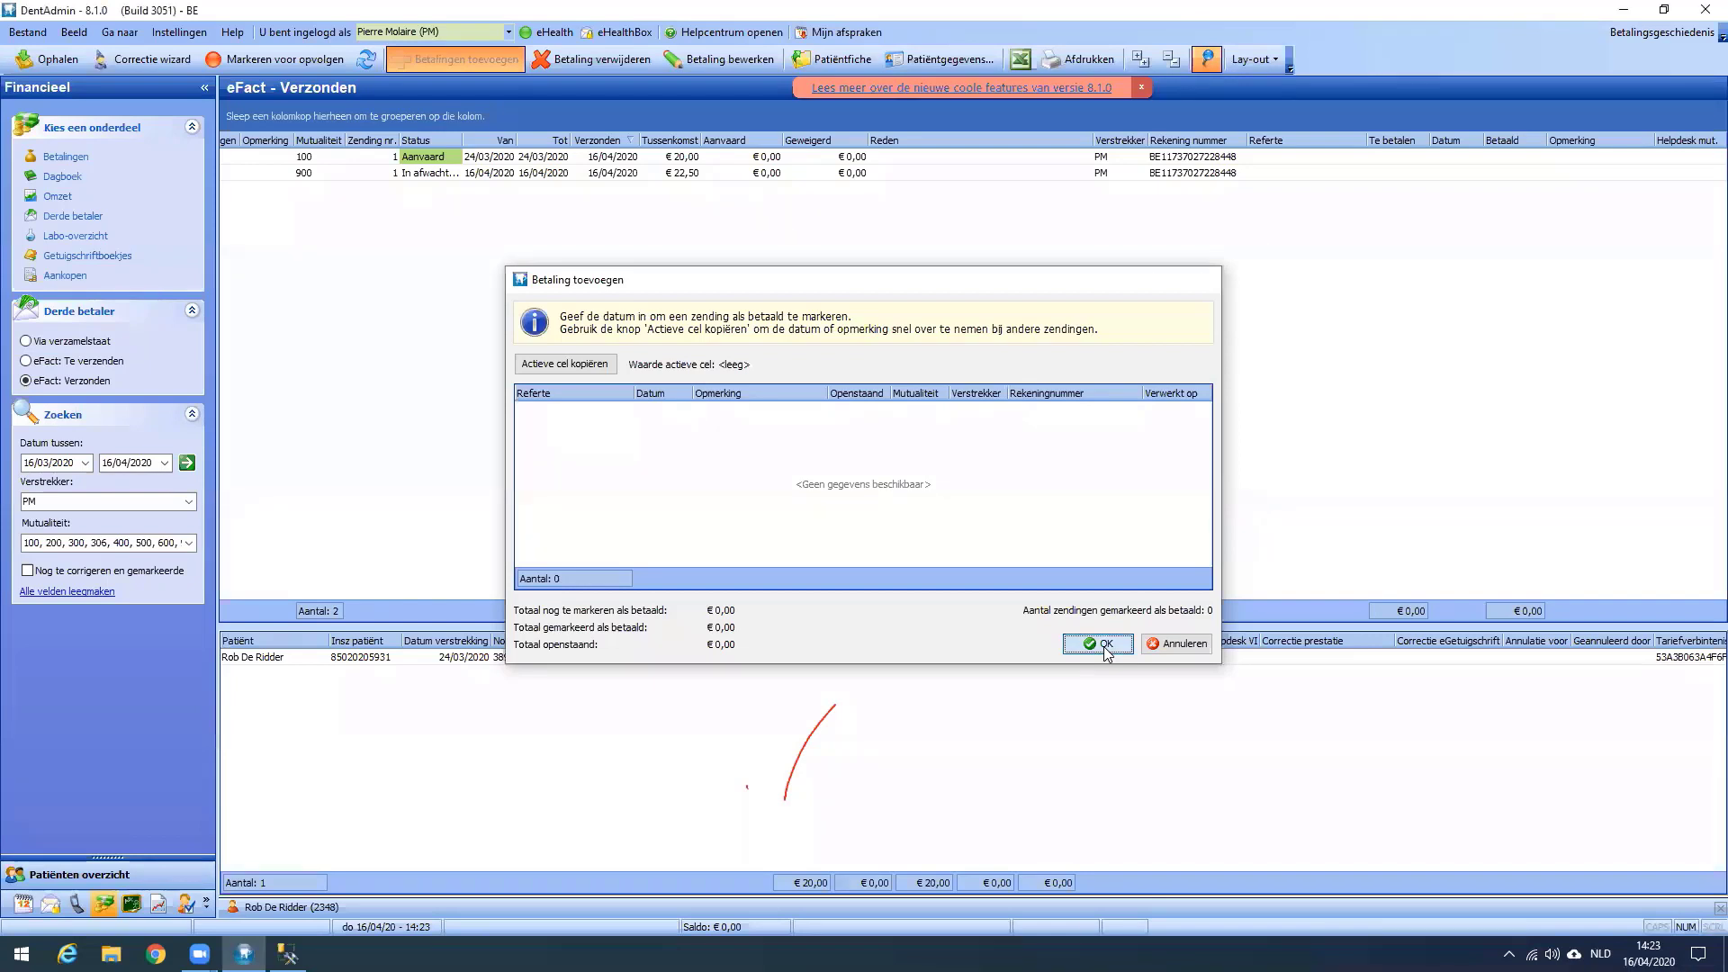
Refresh the sent shipments and compare the status explanations of the mutualiteit 100 and 900 shipments.
click(702, 174)
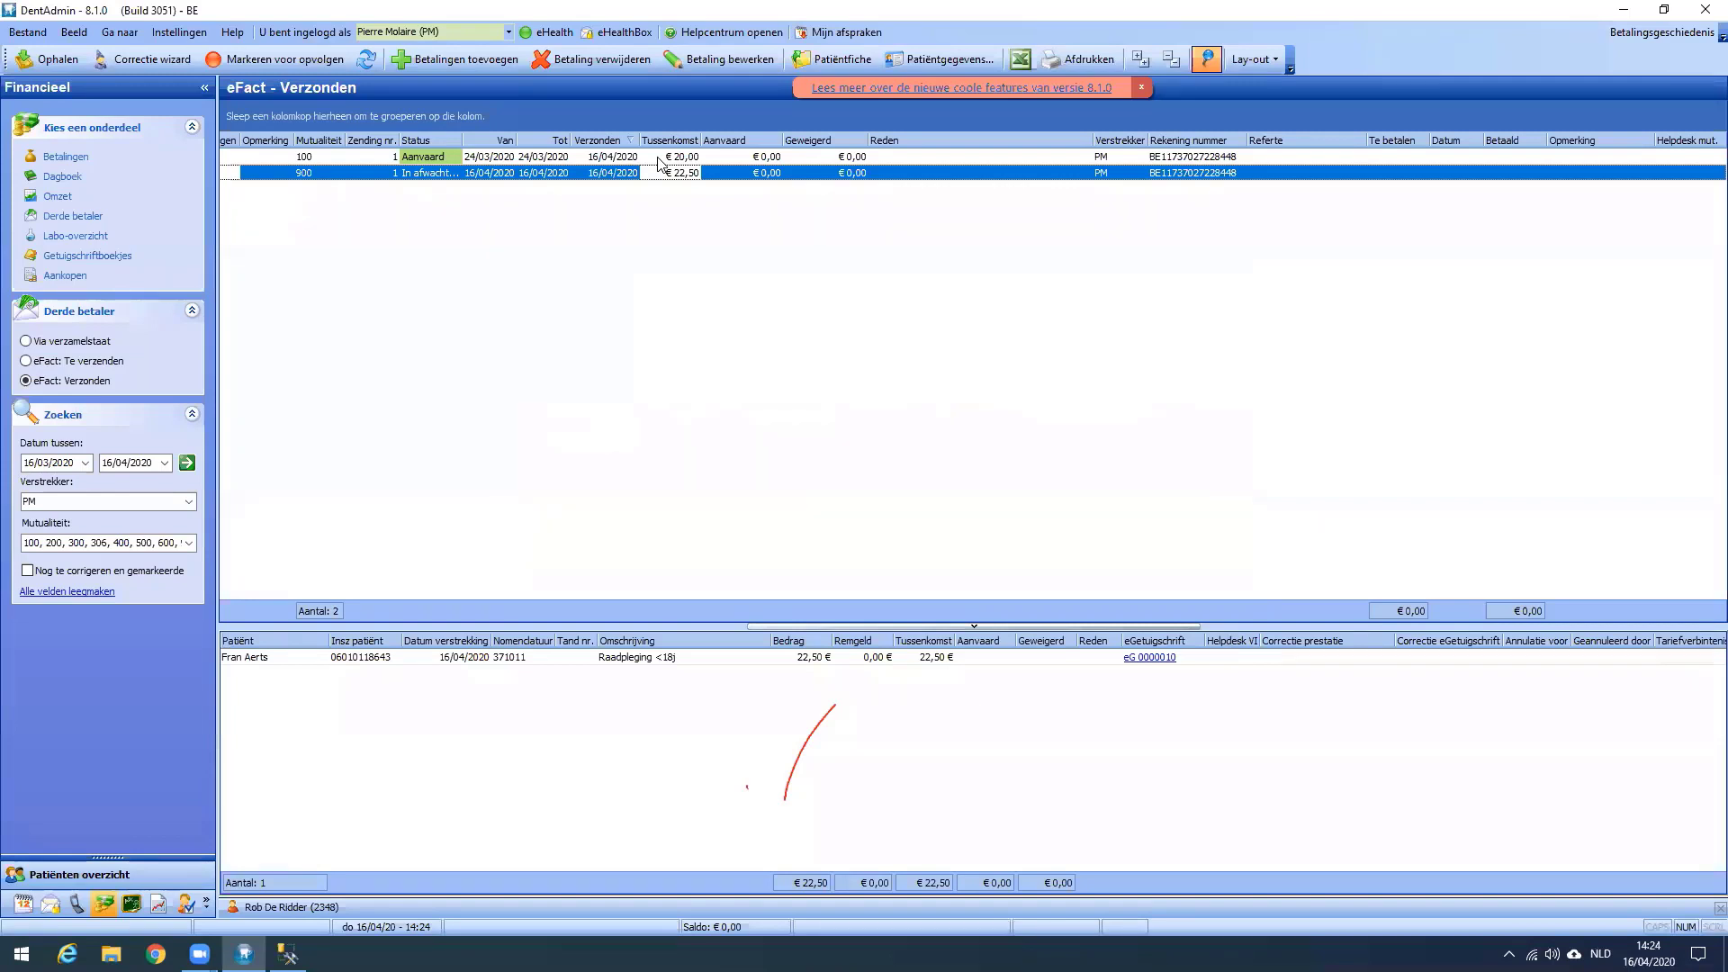
click(403, 159)
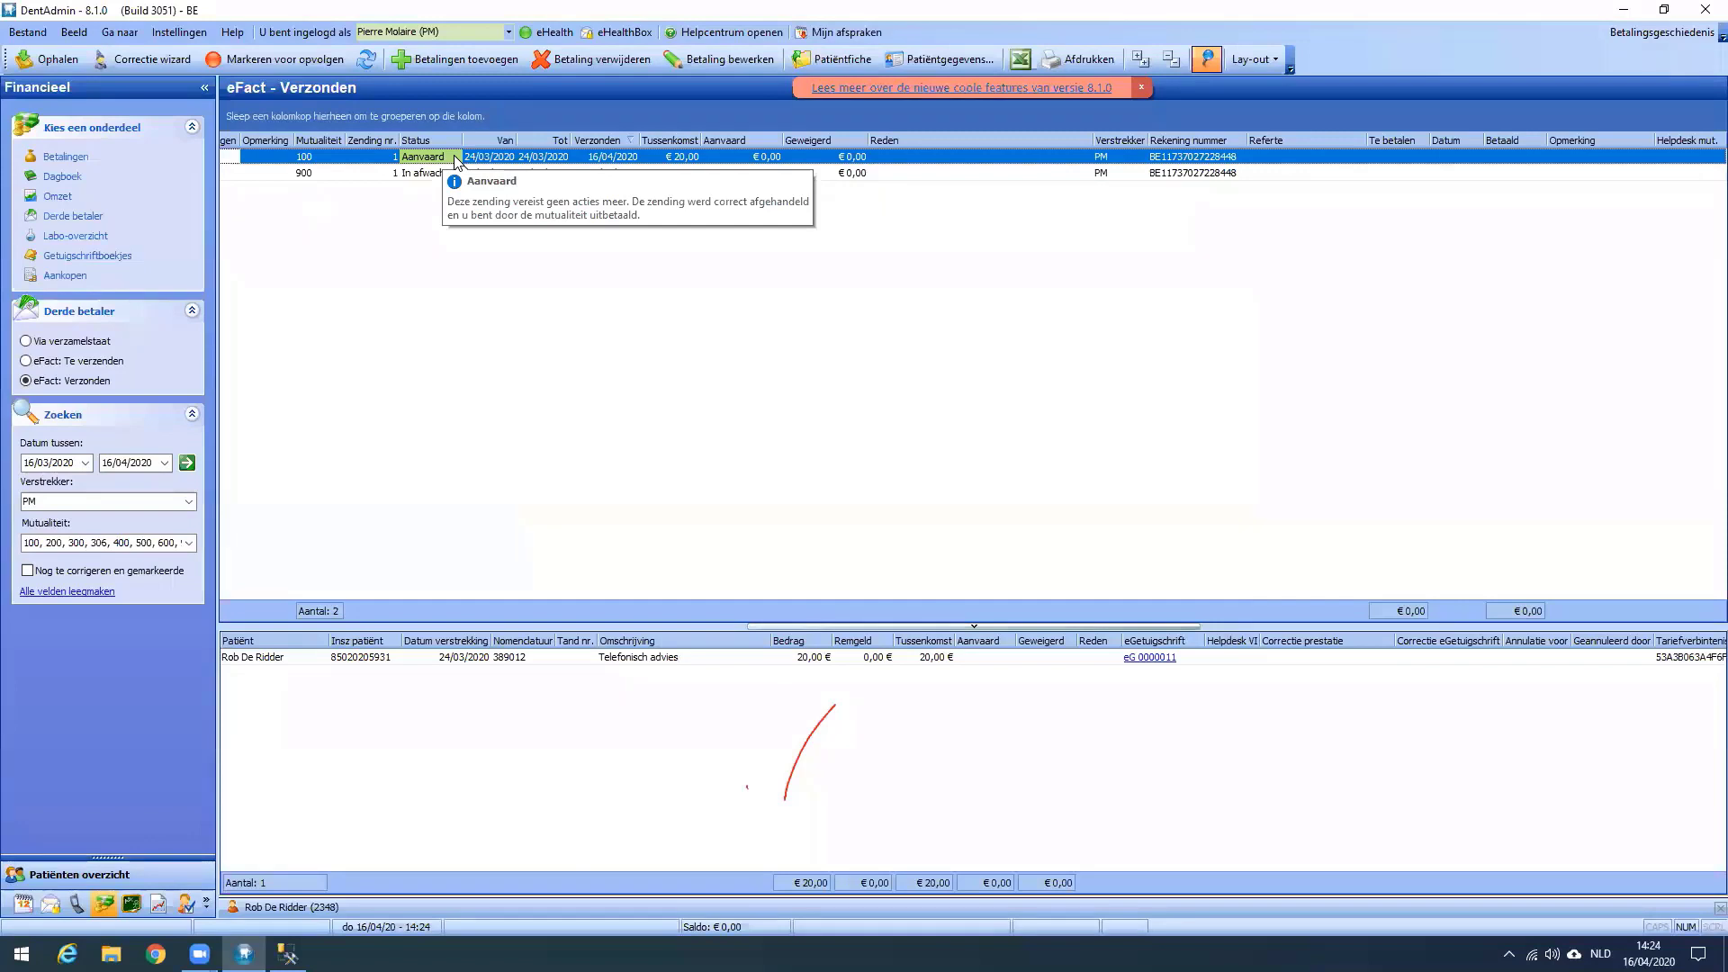
click(367, 59)
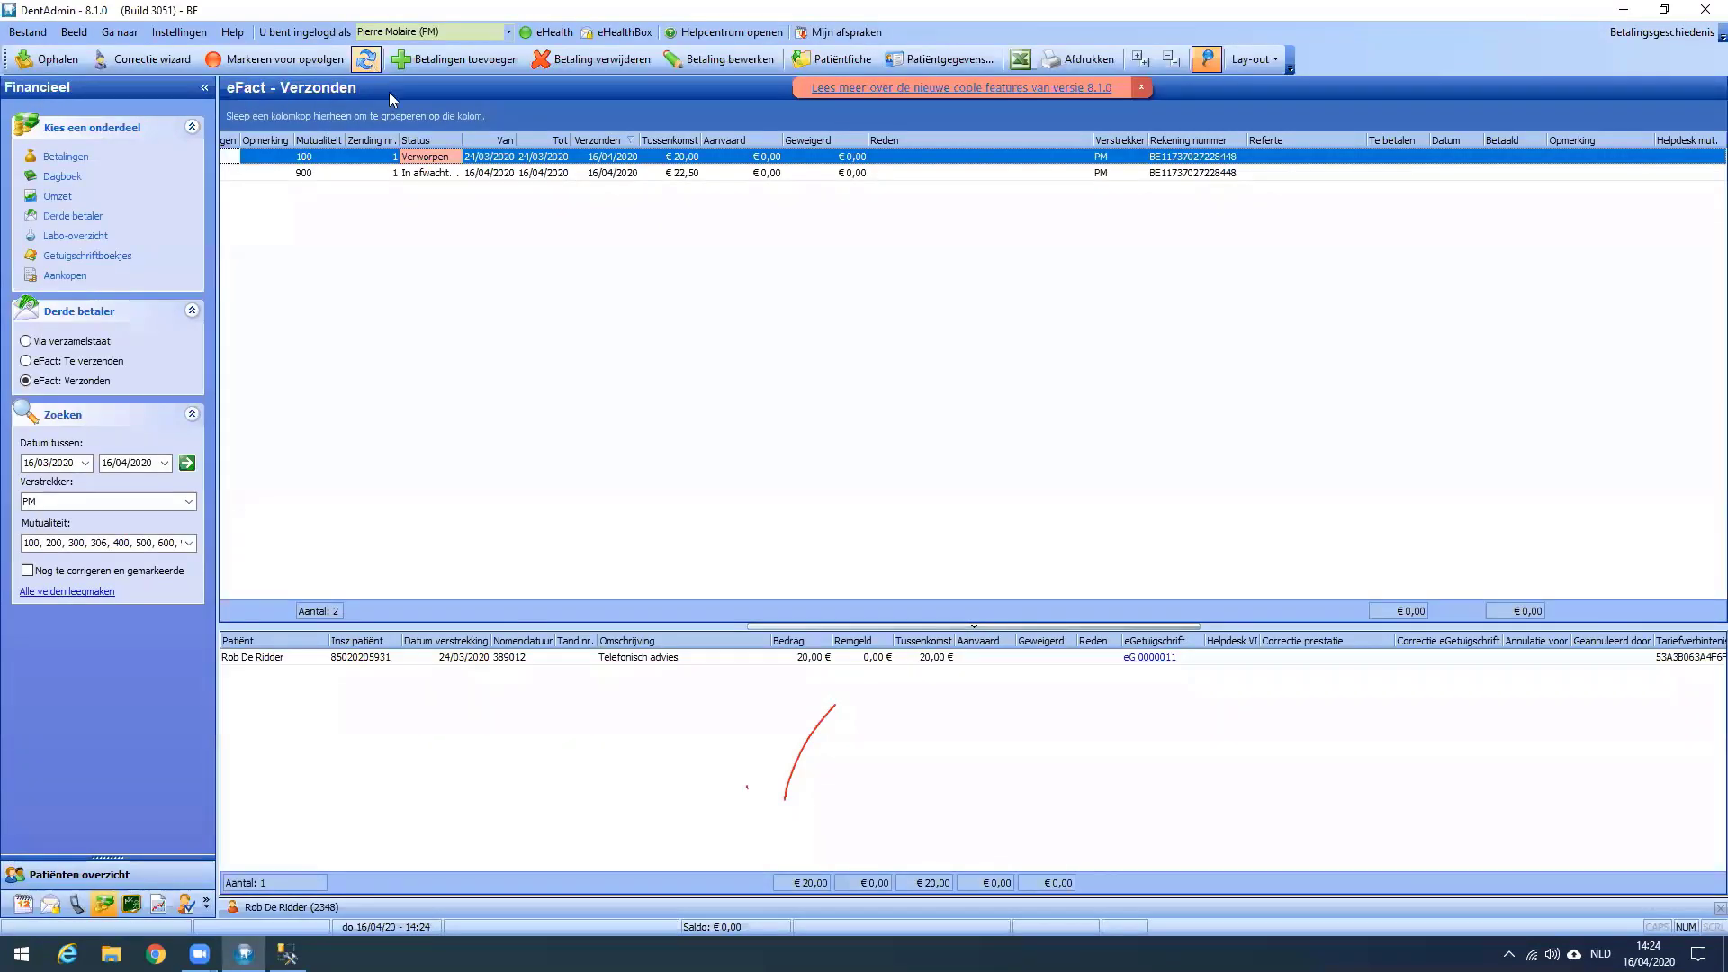
mouse_move(428, 180)
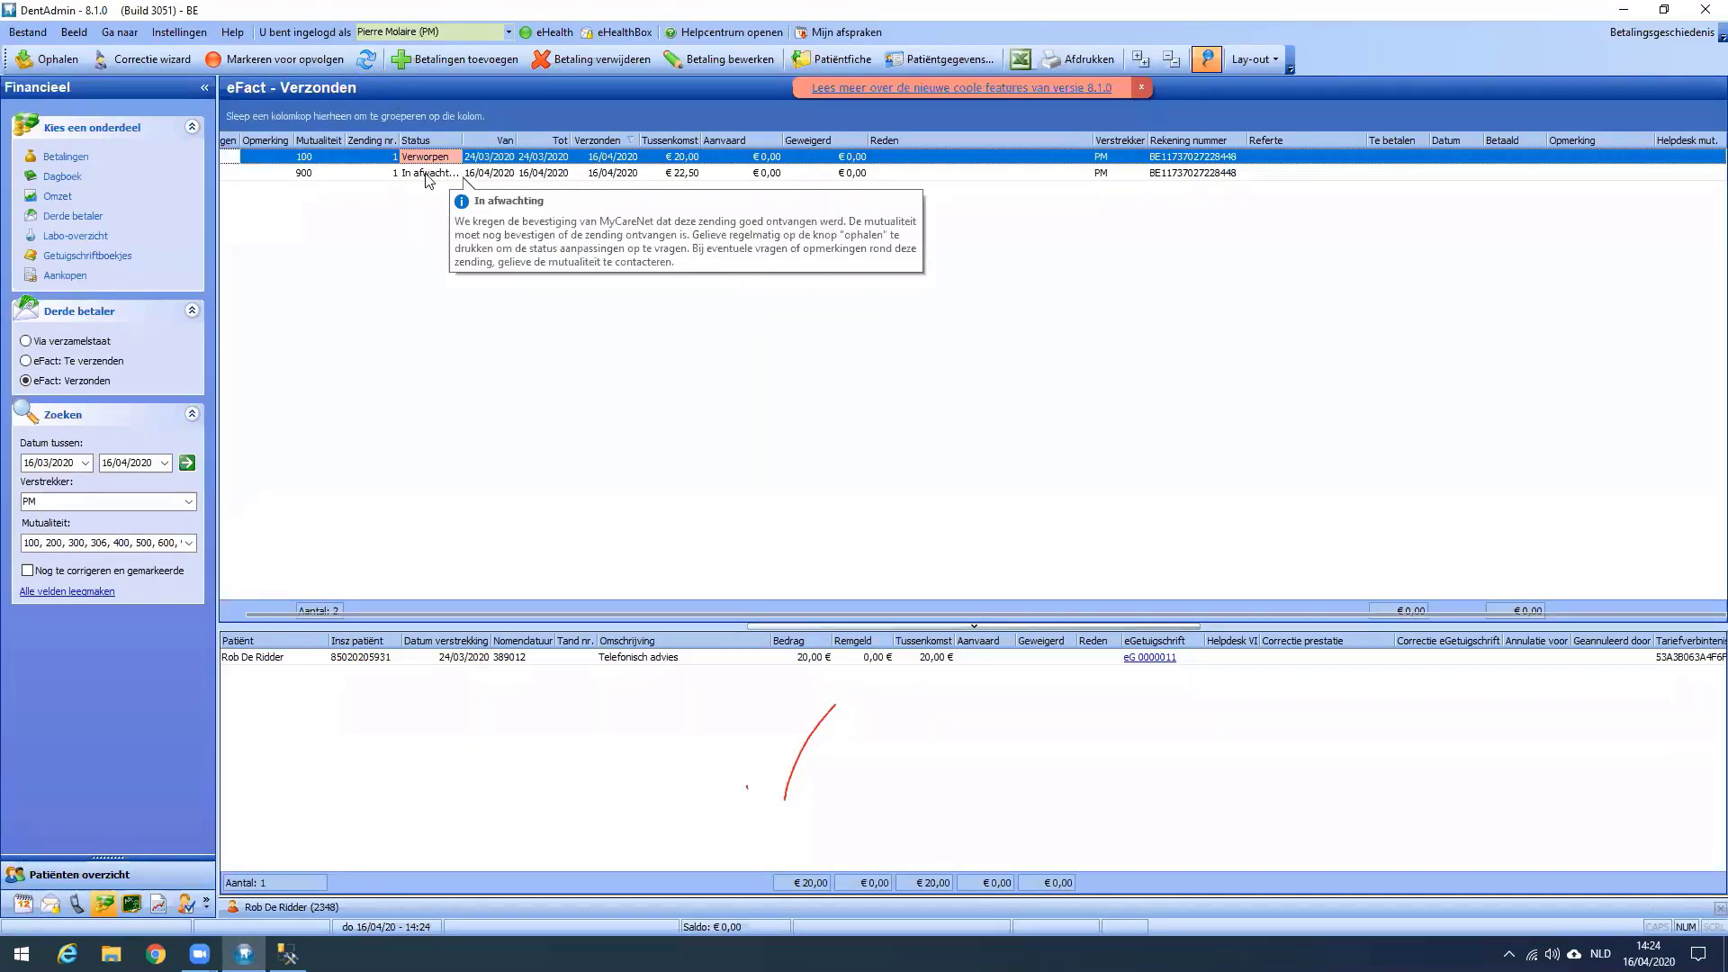
click(428, 174)
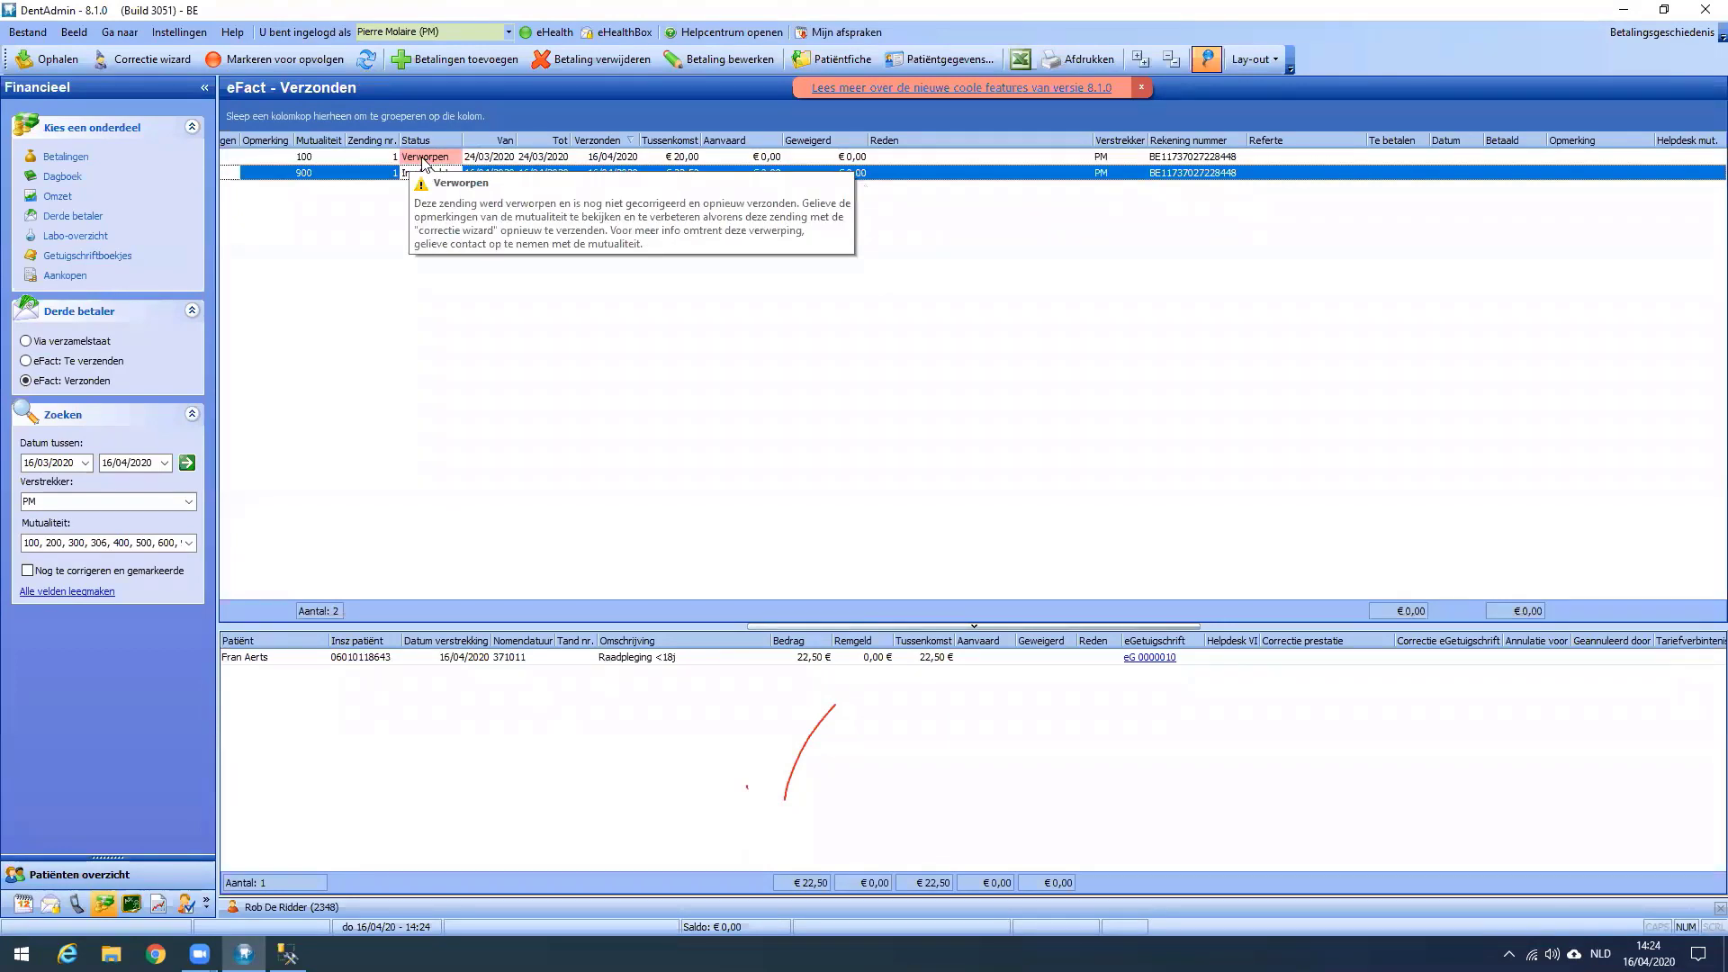
click(423, 158)
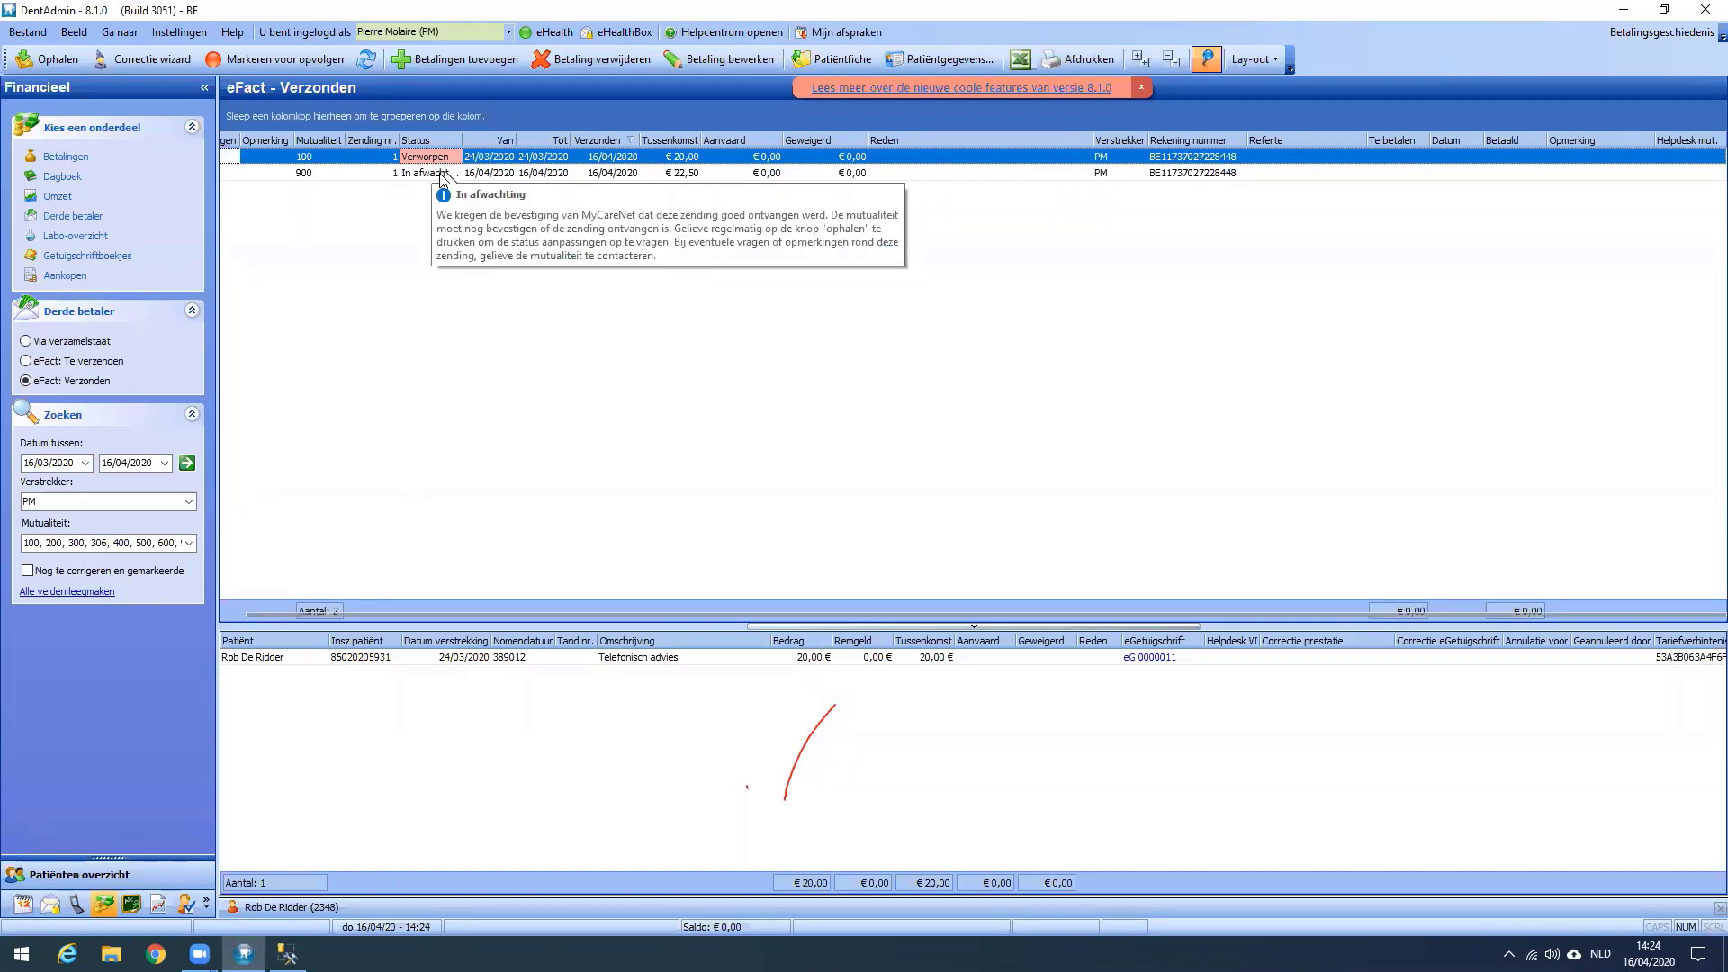
click(443, 173)
click(441, 158)
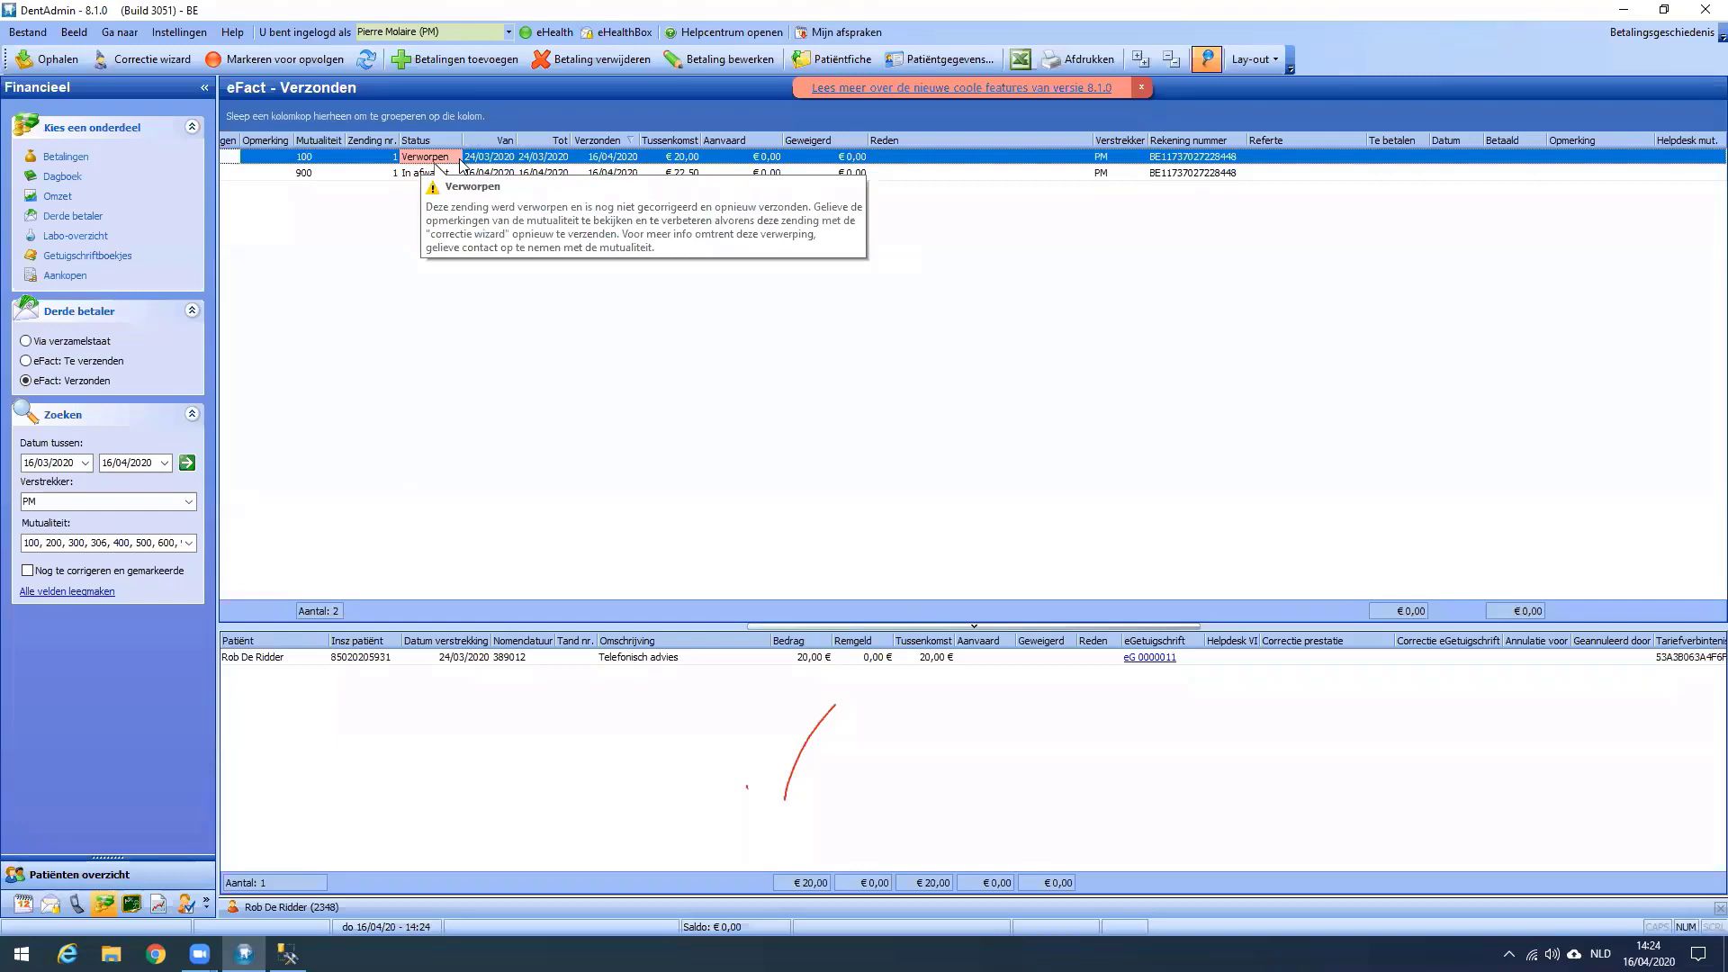
Examine the rejected mutualiteit 100 shipment's reason, status explanation and Correctie wizard, and recheck the mutualiteit 900 shipment.
click(975, 160)
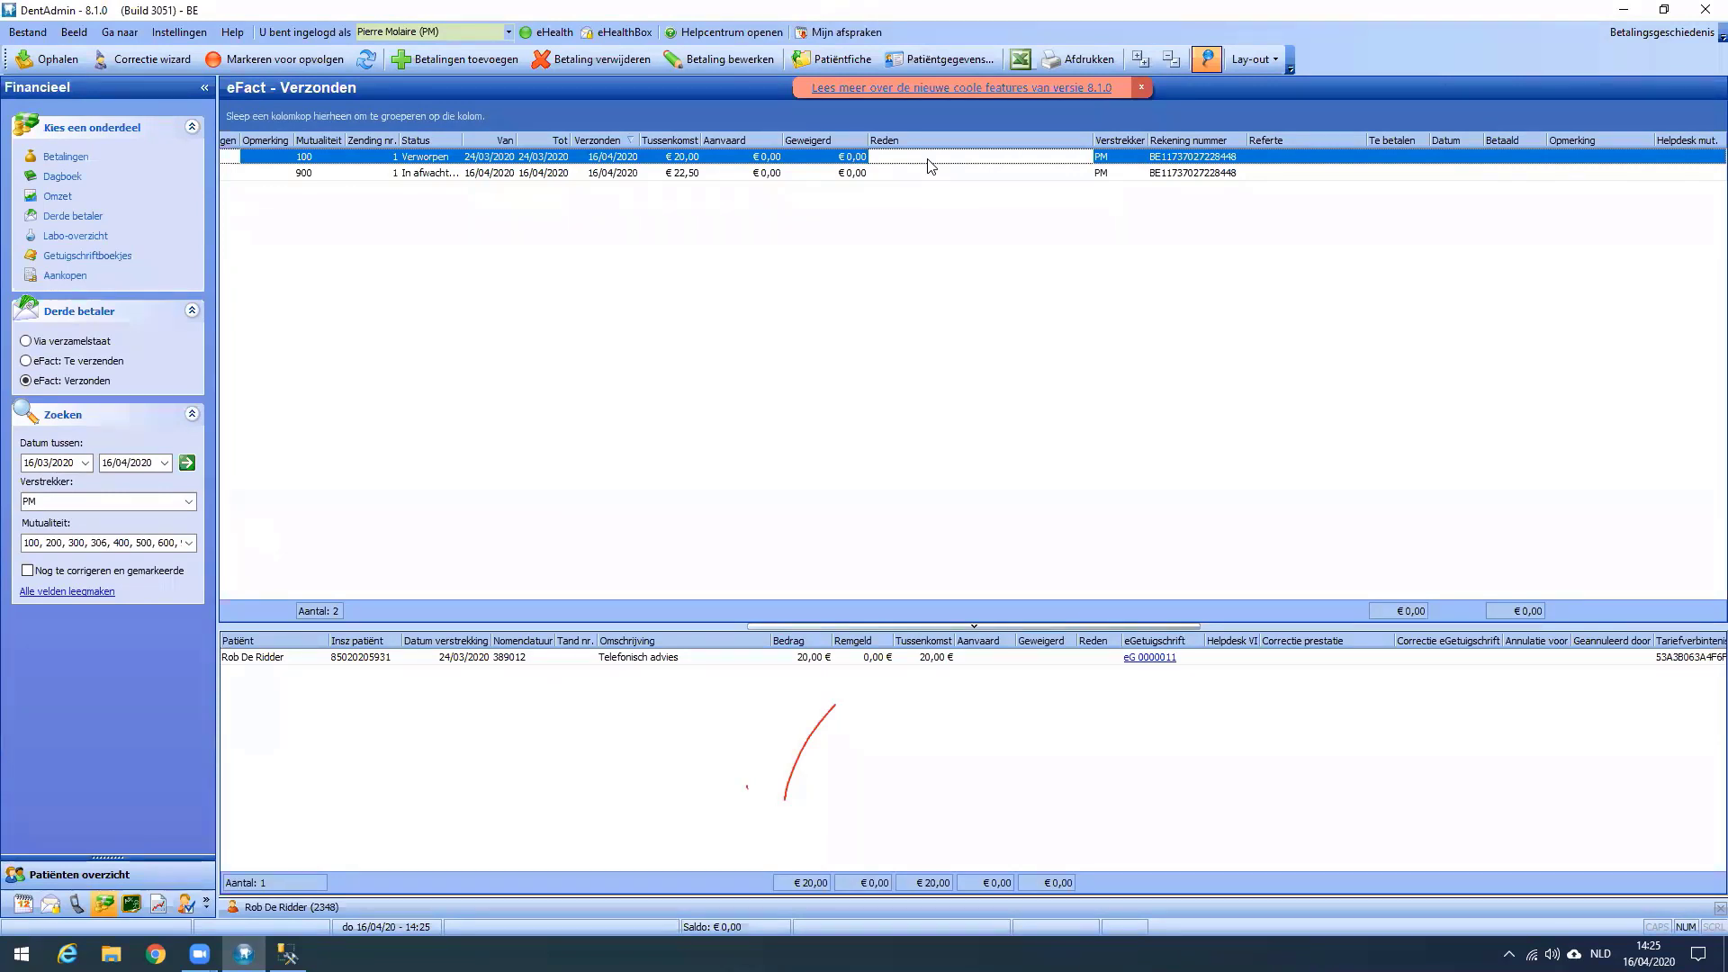
mouse_move(436, 162)
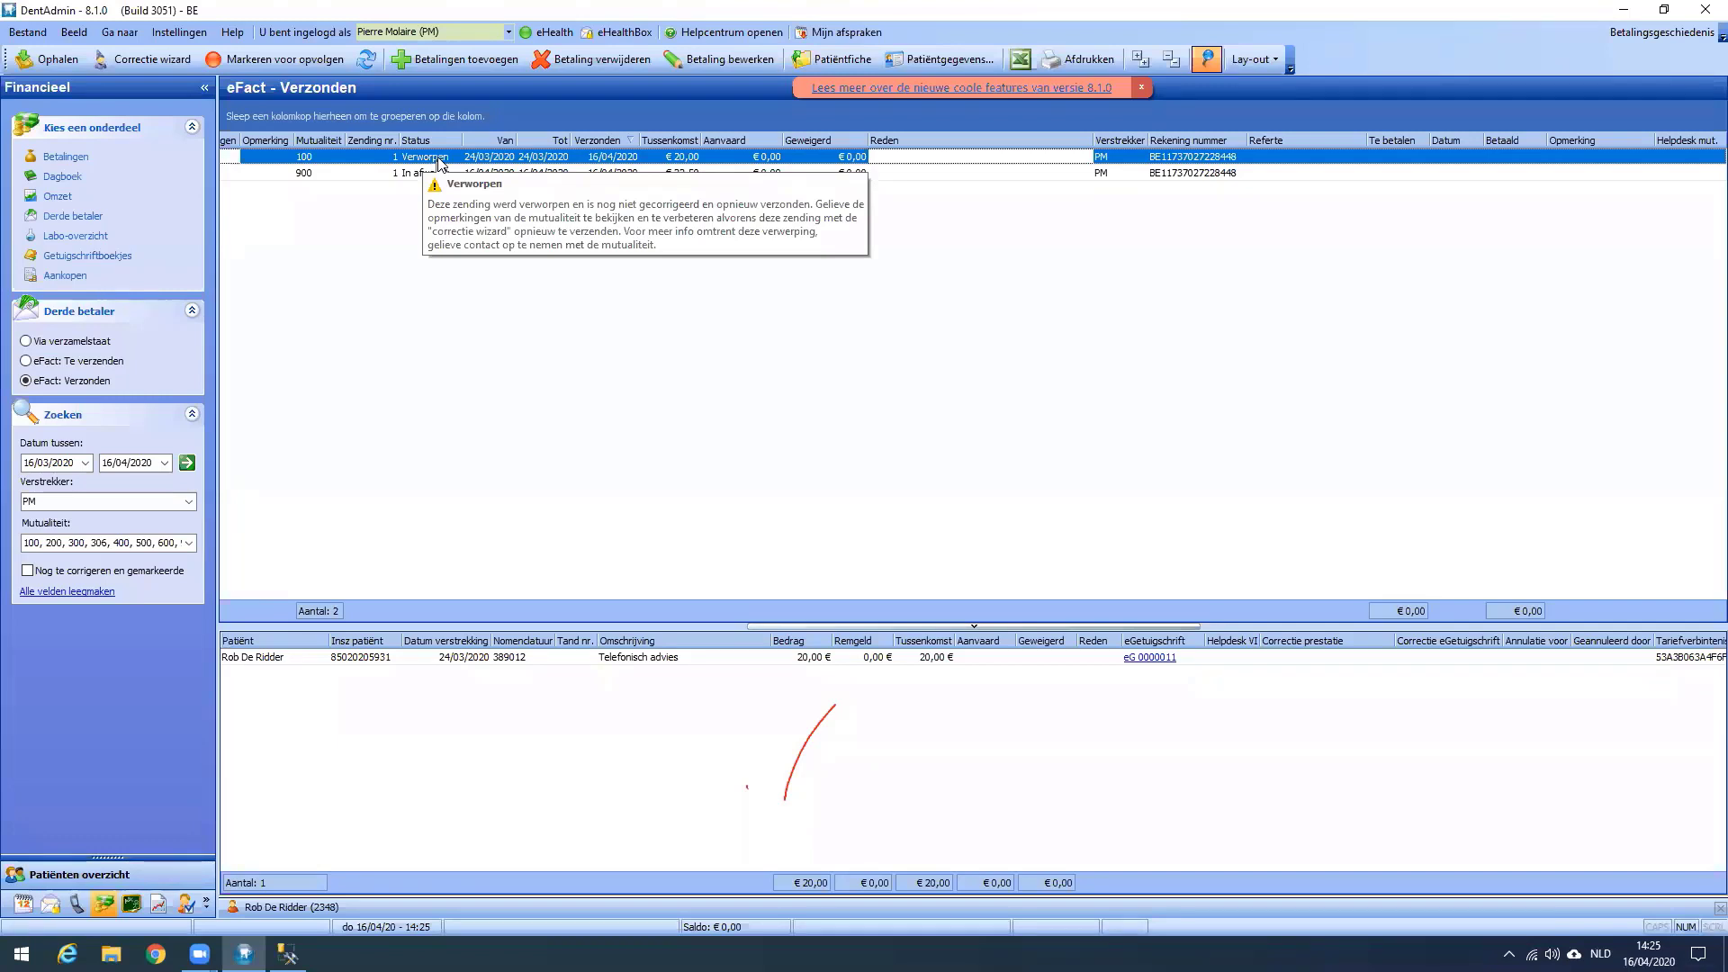
click(139, 59)
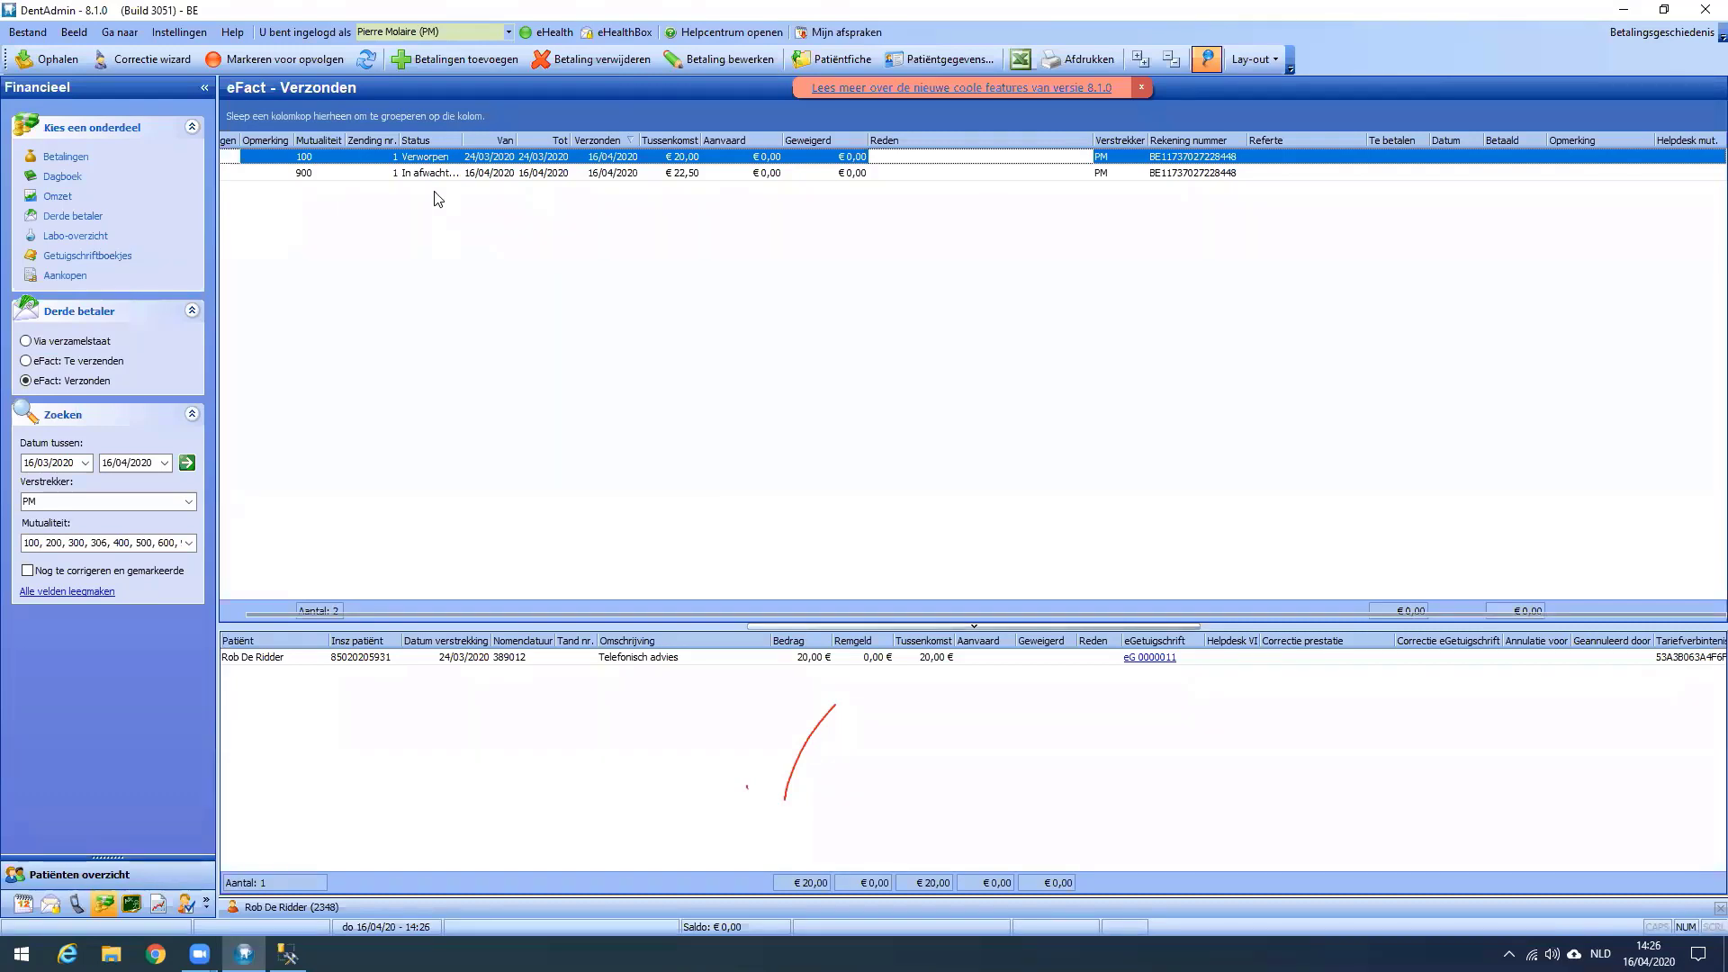
click(481, 173)
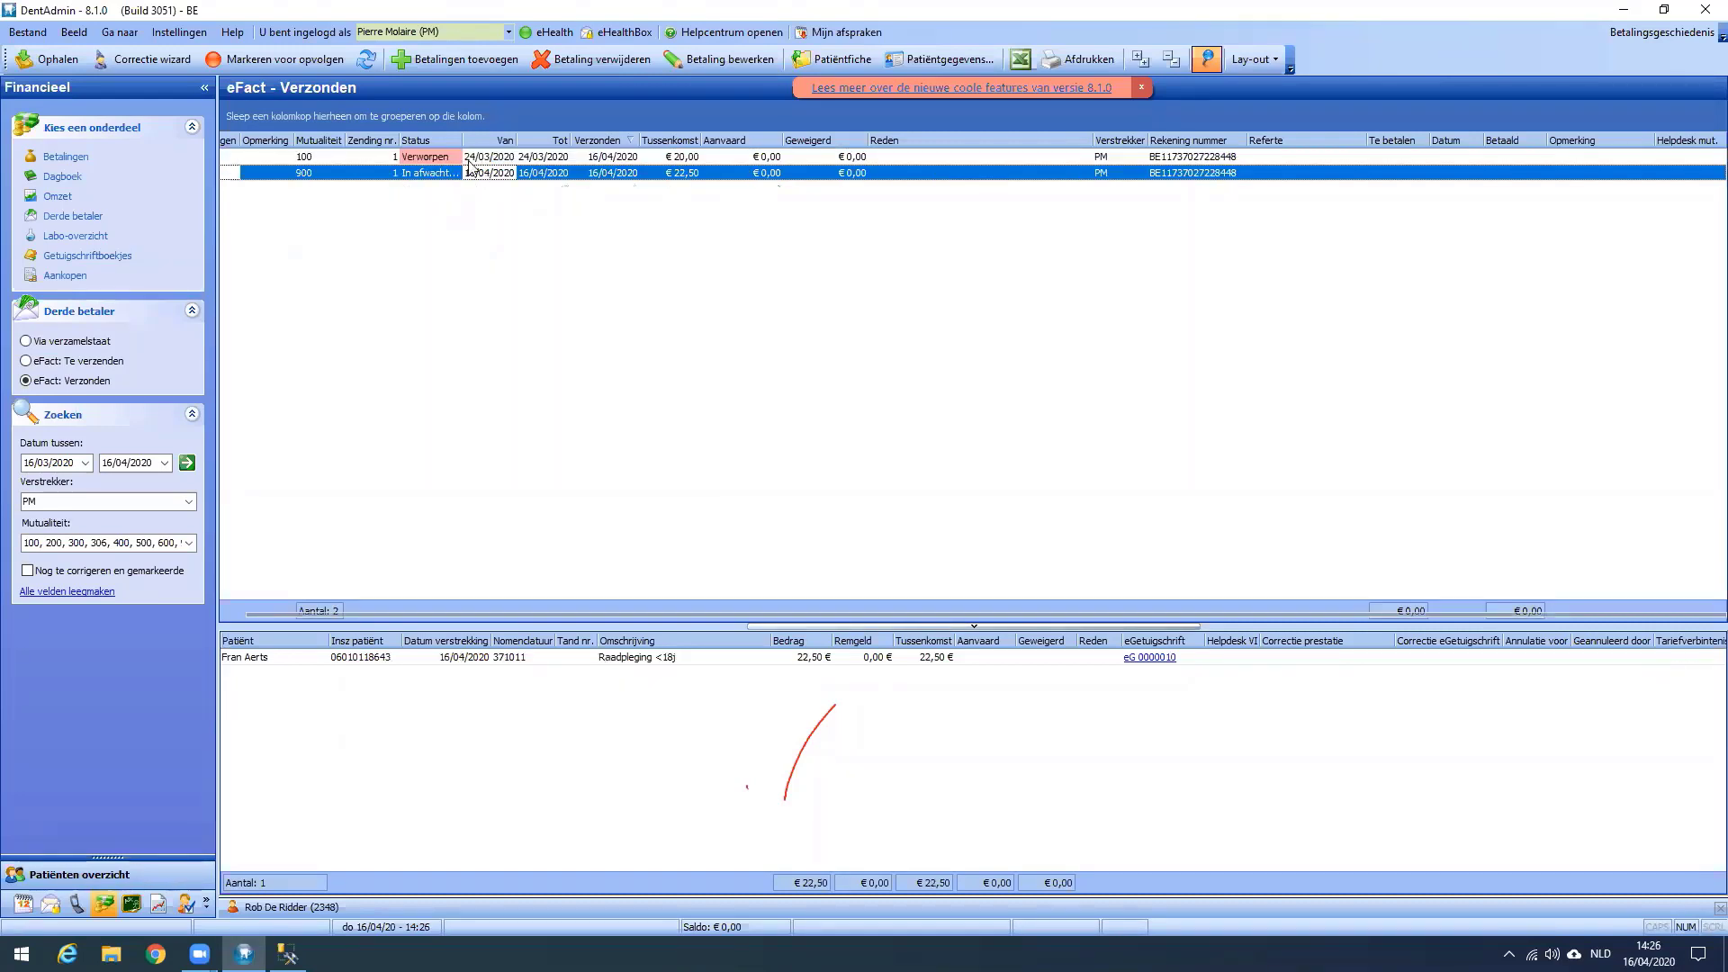
mouse_move(450, 160)
click(427, 157)
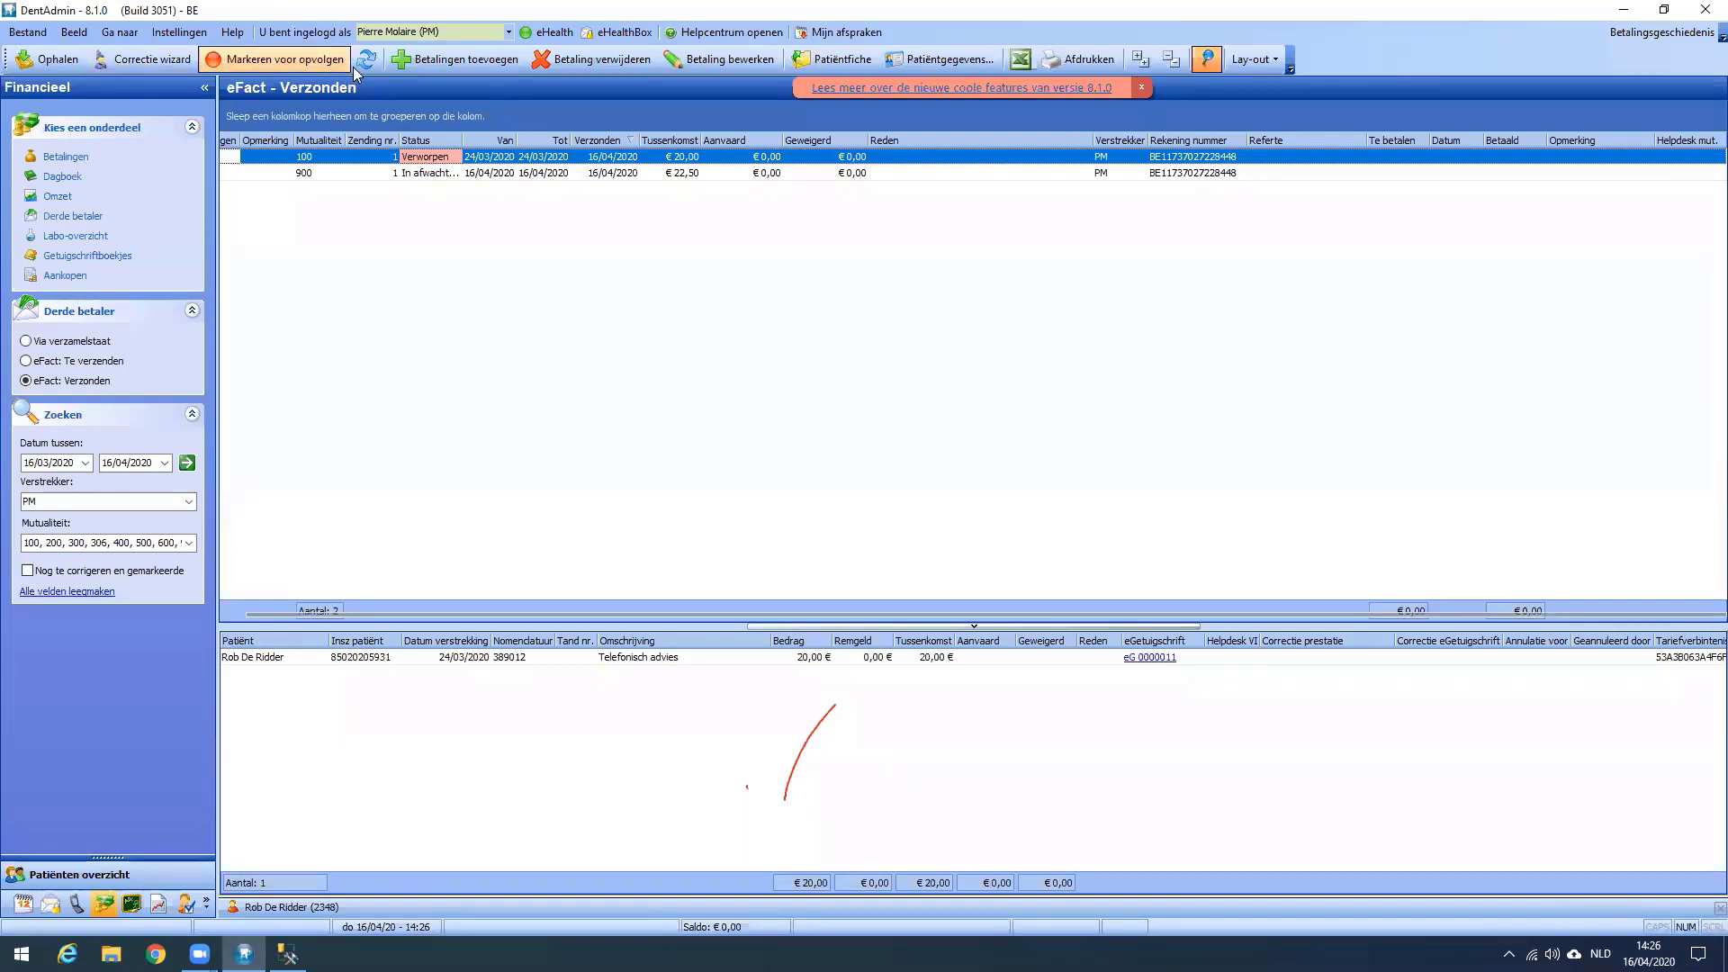
mouse_move(438, 158)
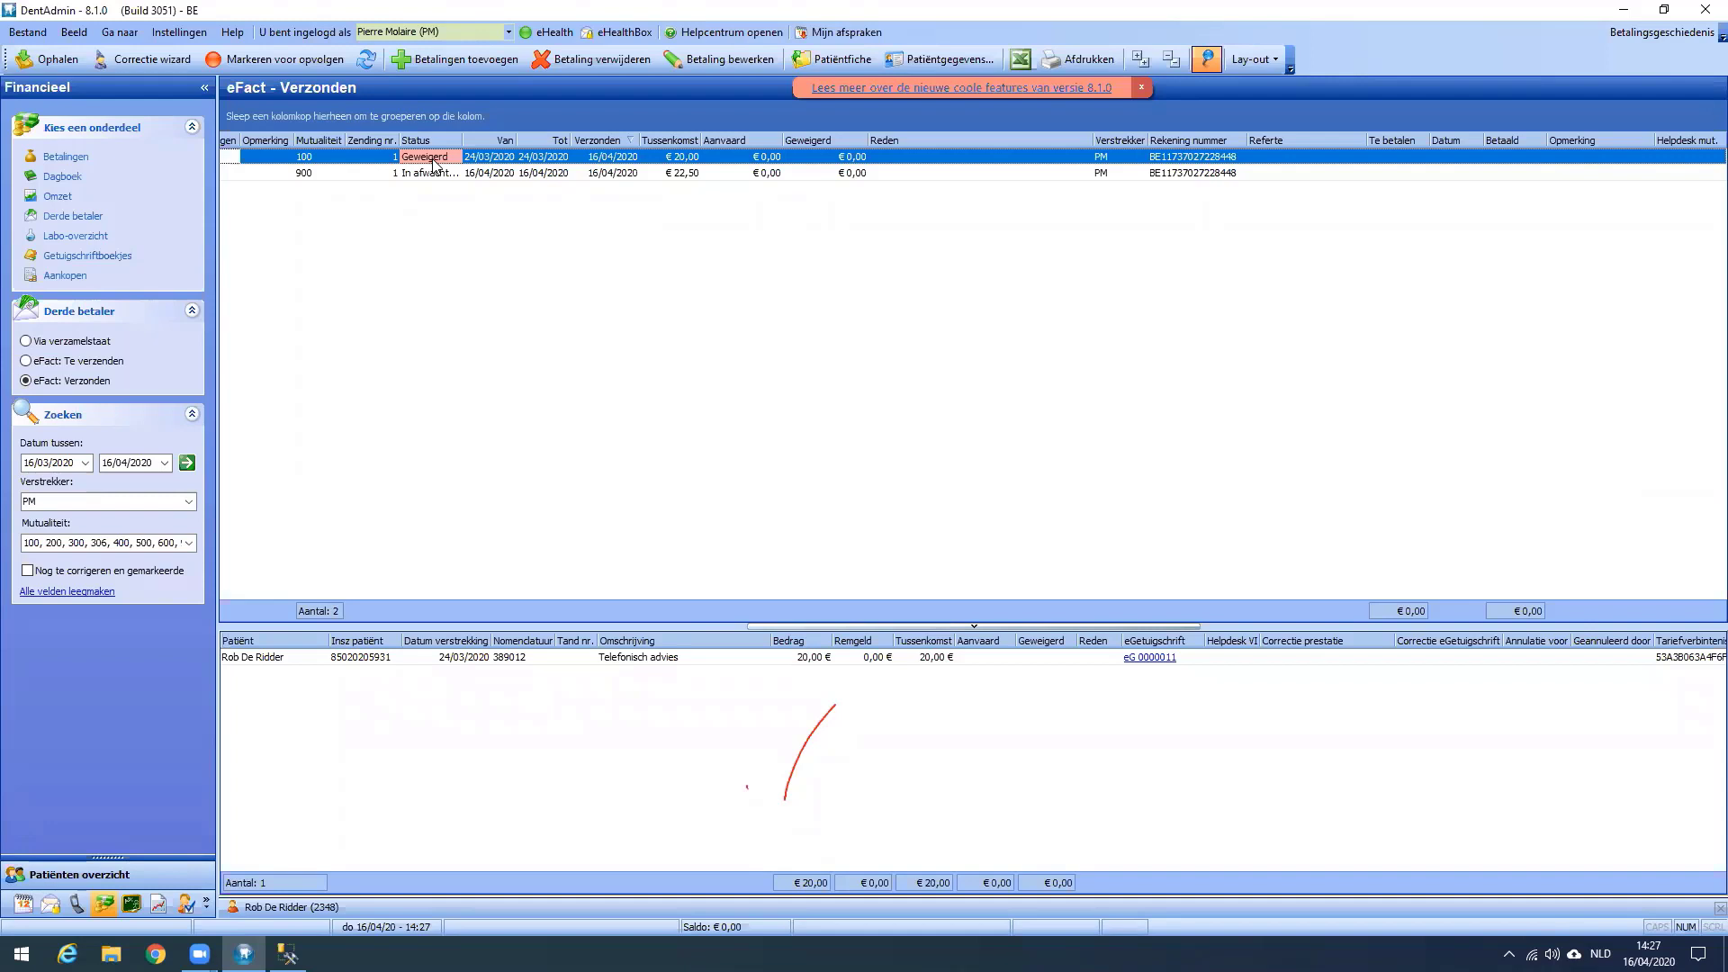
Switch to SQL Server Management Studio, set zendingStatus of EFactZending record 7 to 6, and return to DentAdmin.
click(288, 954)
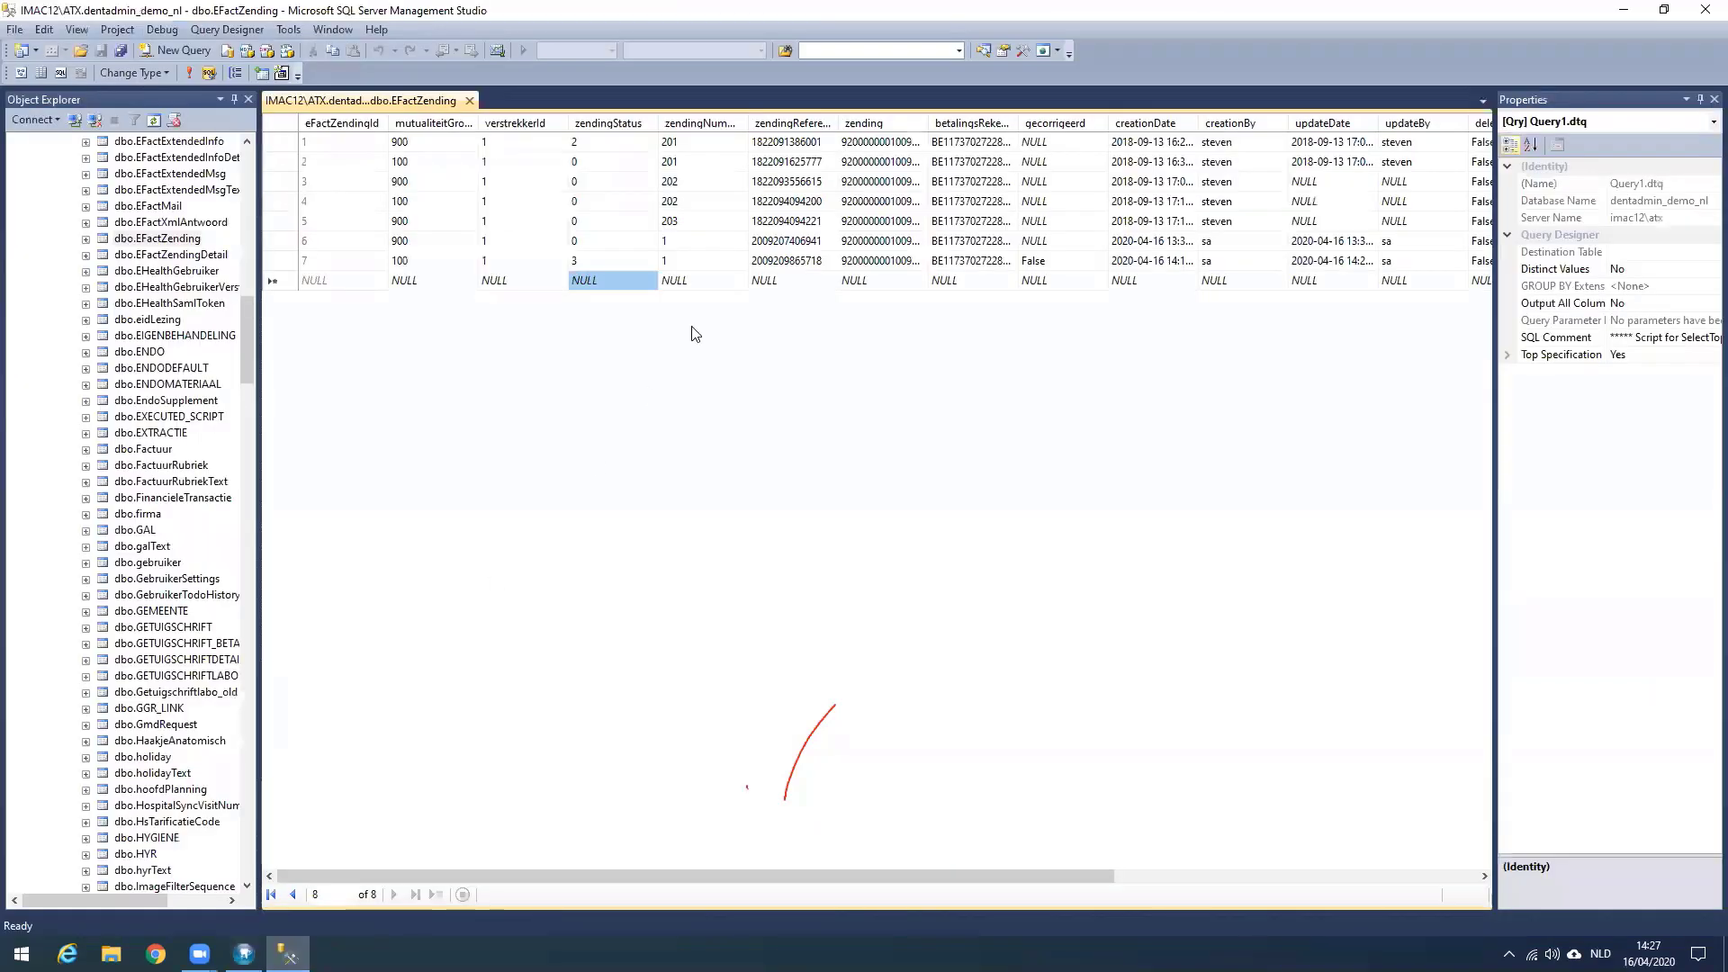
click(581, 261)
text(6)
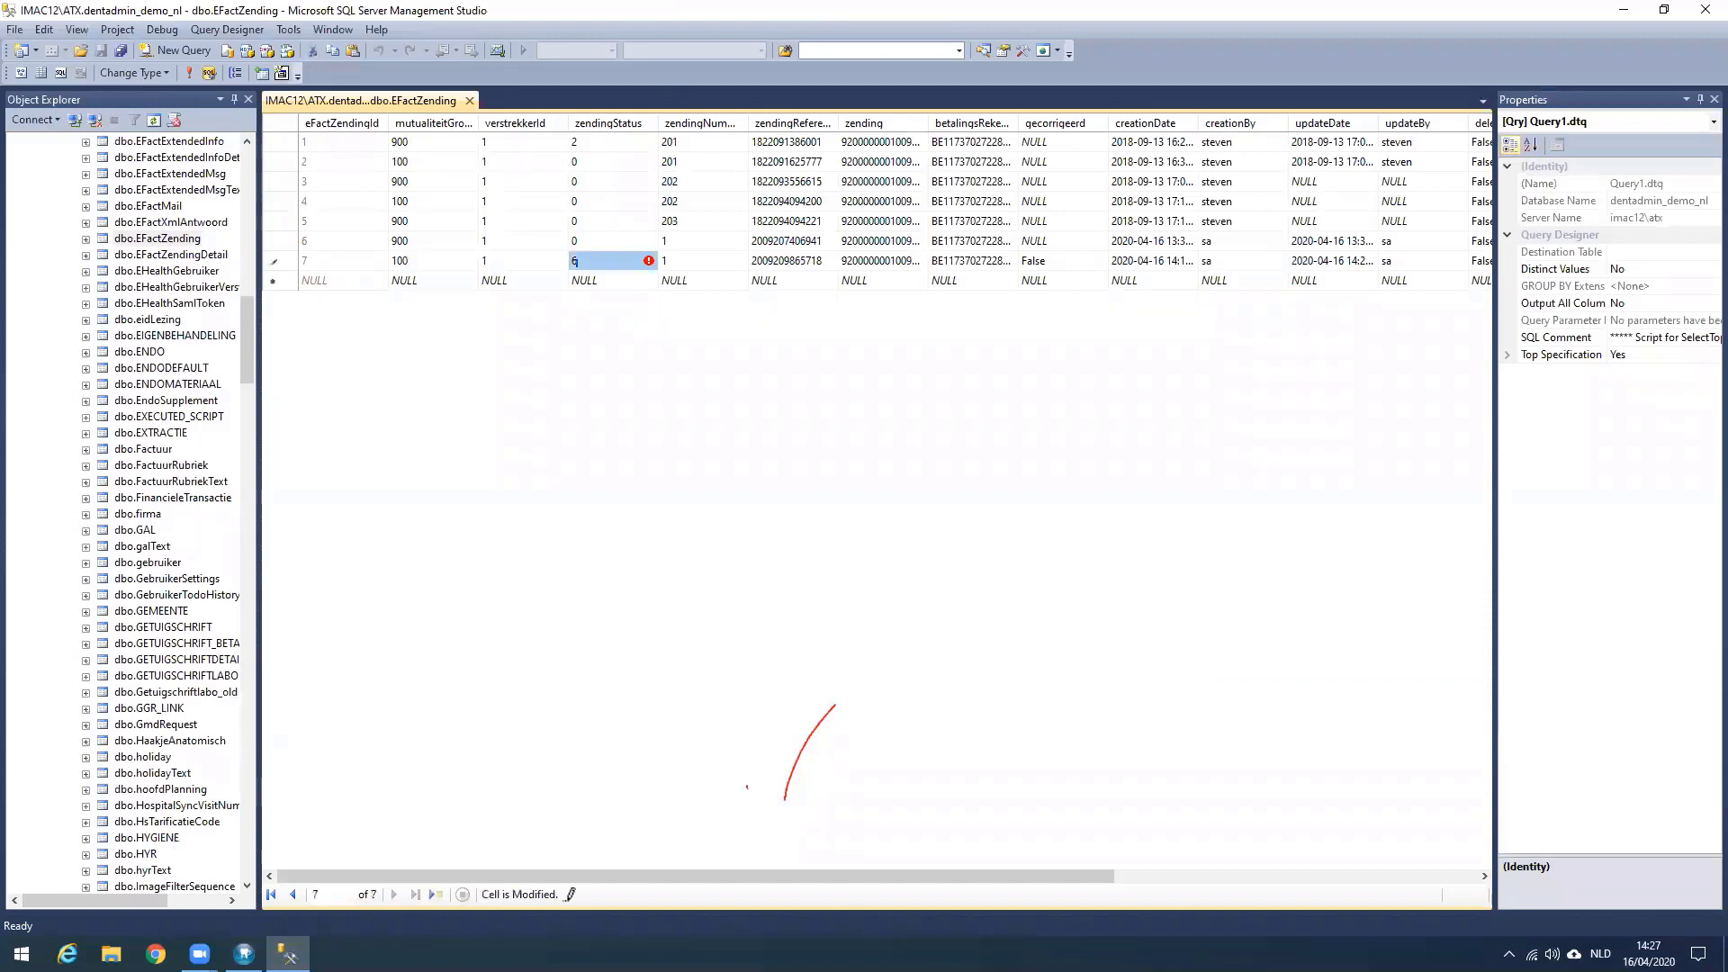
key(Return)
click(243, 954)
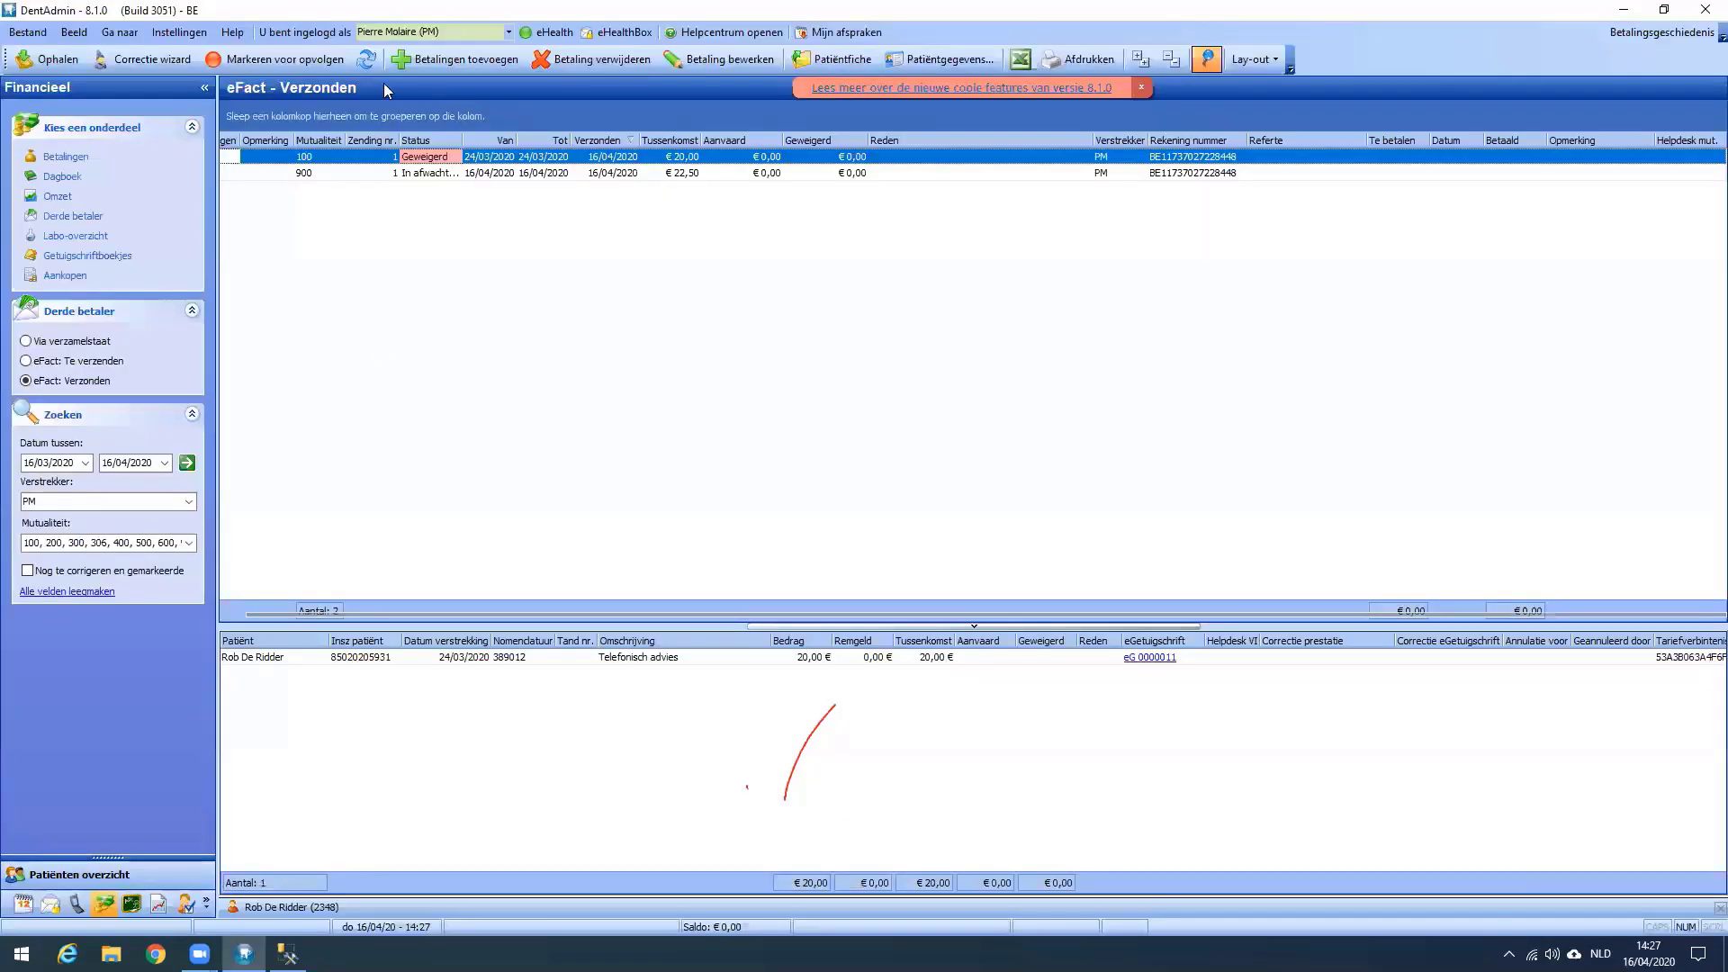
Refresh the sent shipments and read the updated status explanation of the mutualiteit 100 shipment alongside that of 900.
click(364, 63)
click(442, 187)
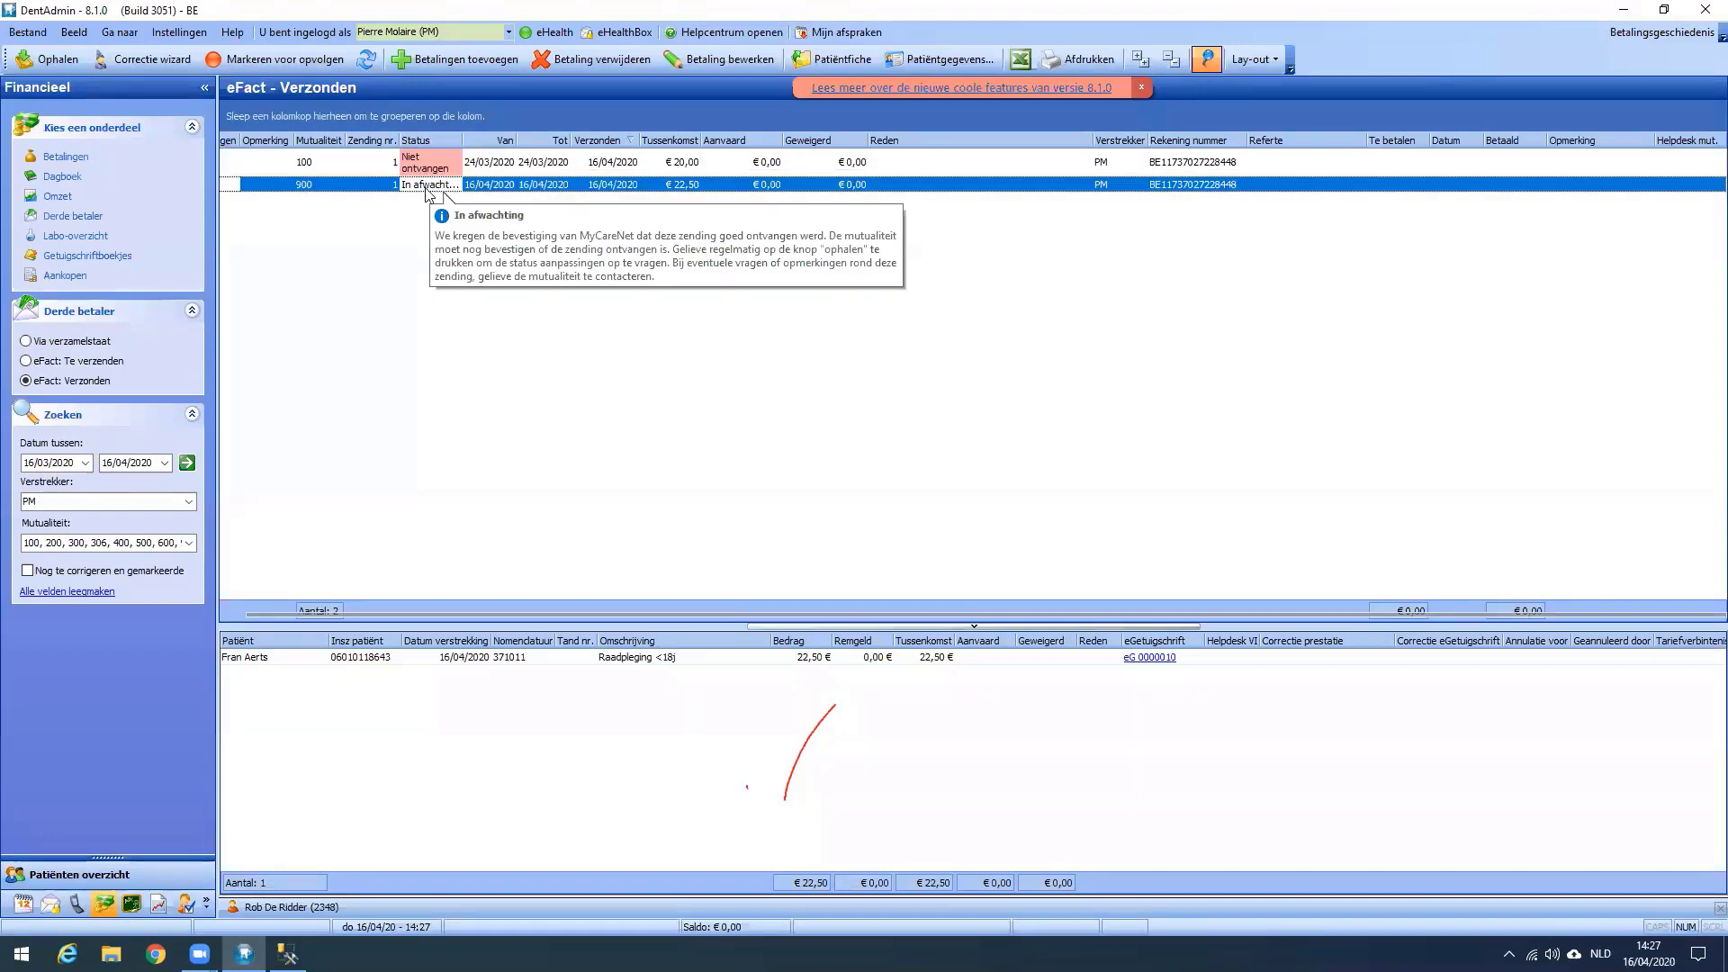
mouse_move(433, 166)
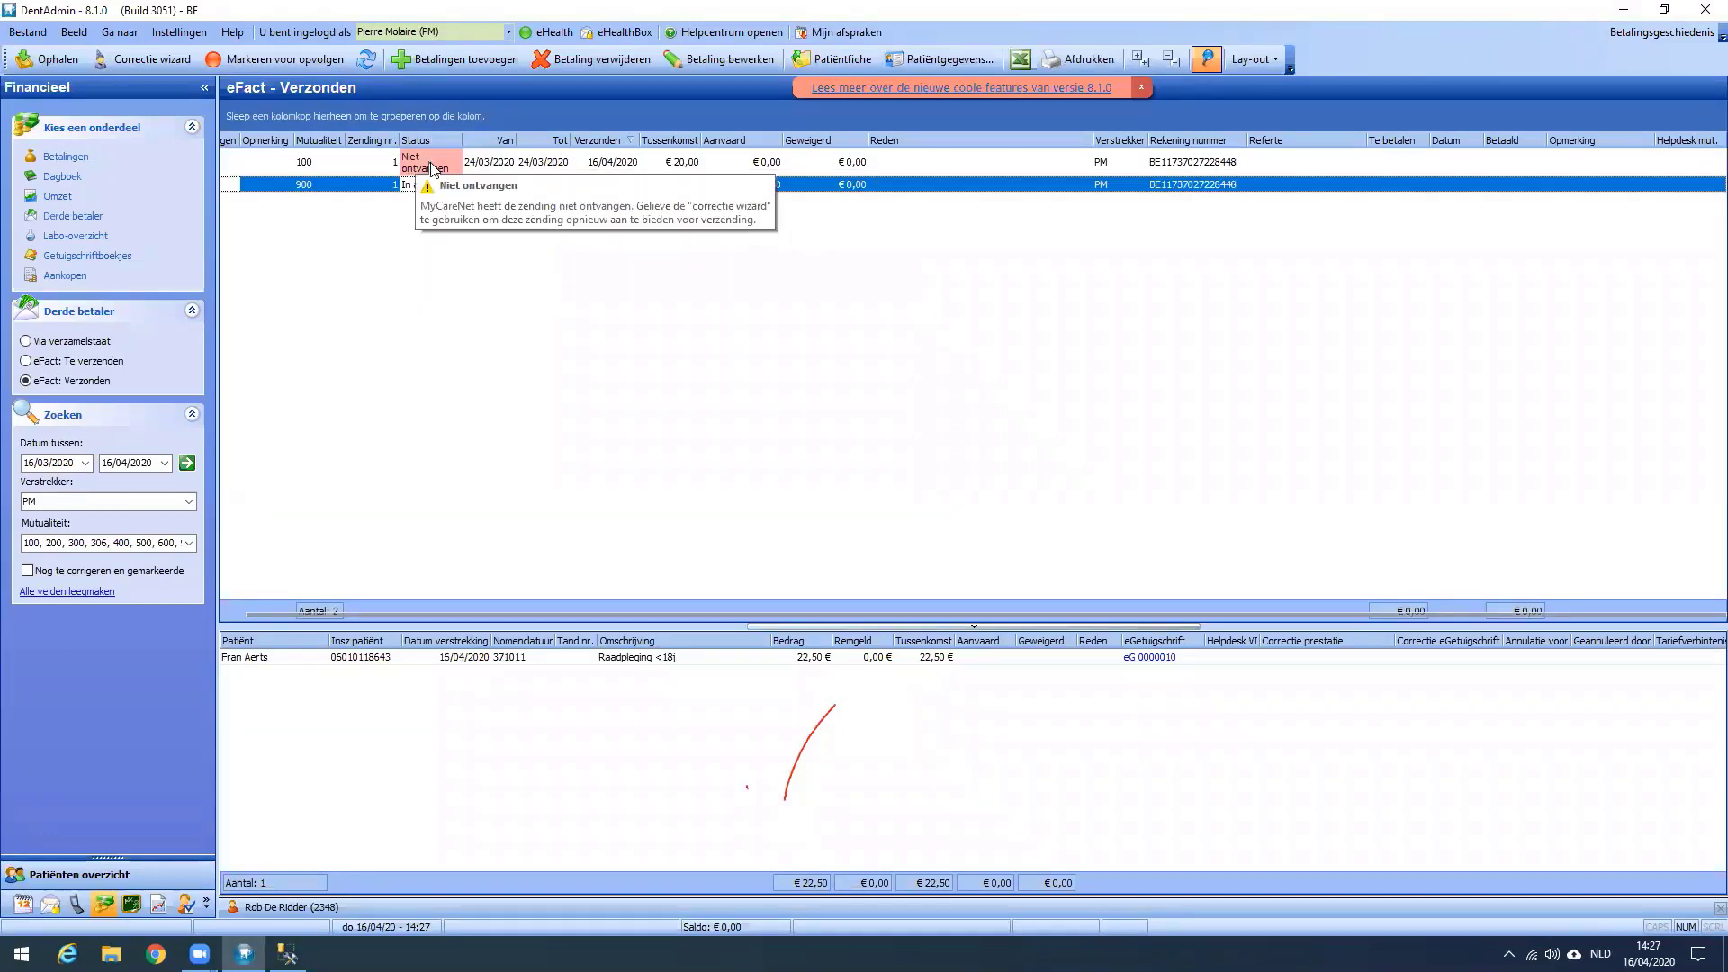
click(439, 167)
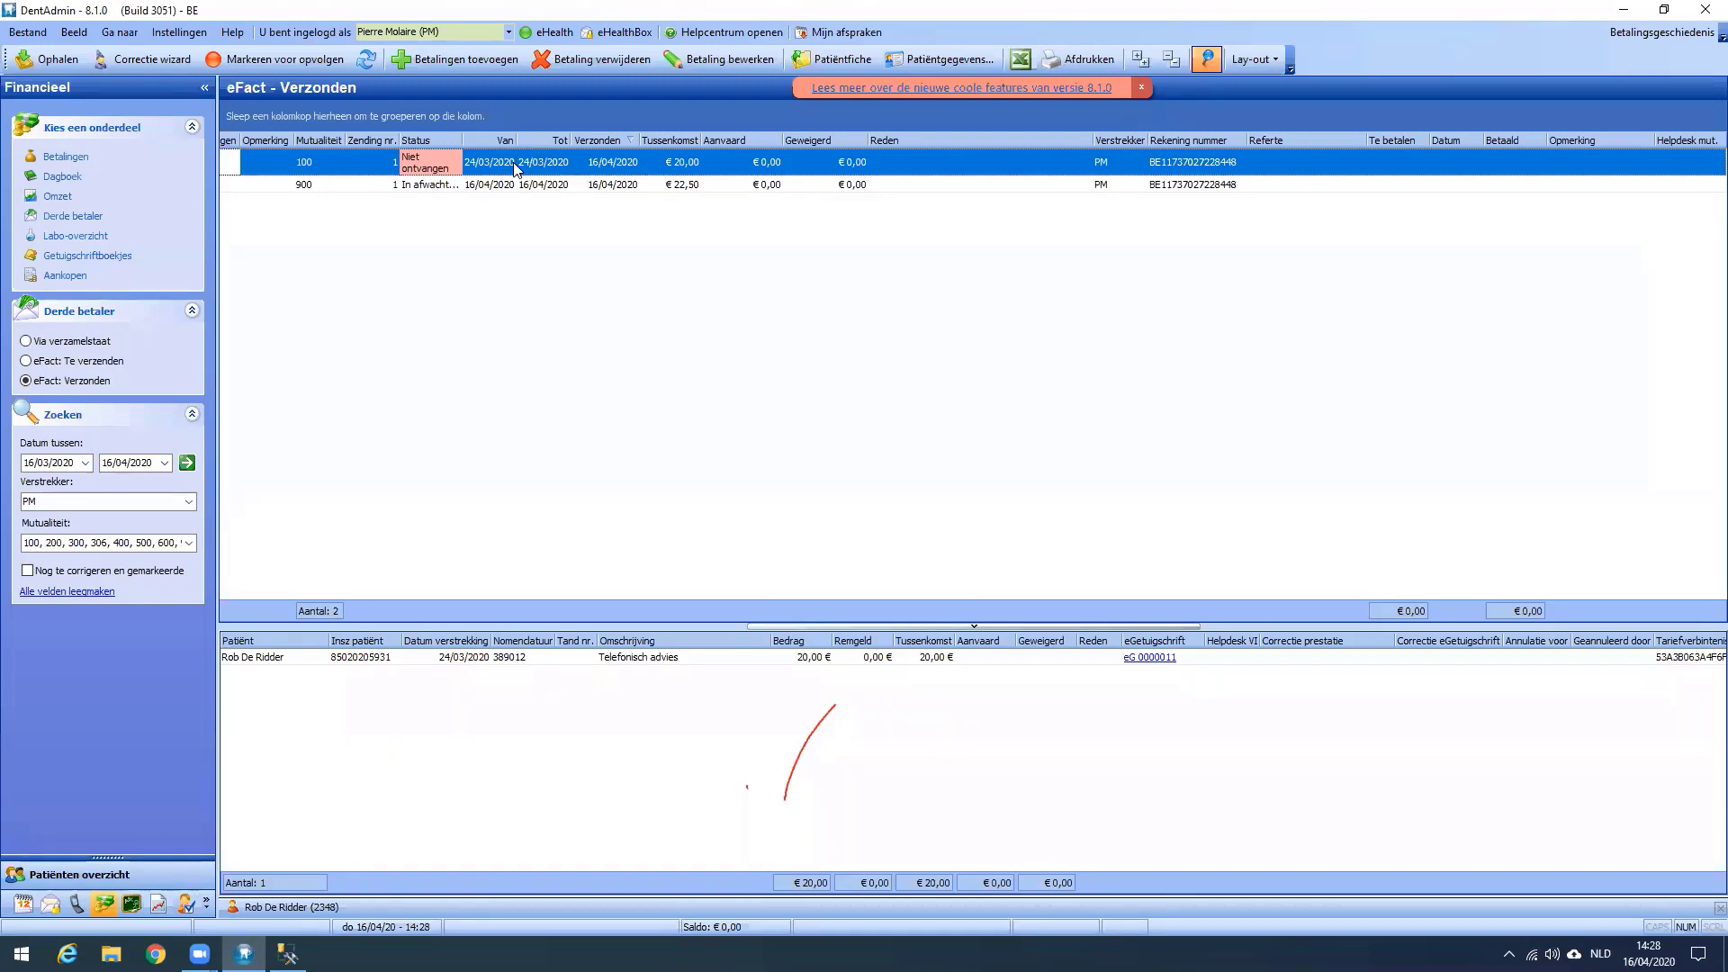
Try to correct the unreceived mutualiteit 100 shipment through the Correctie wizard.
click(149, 59)
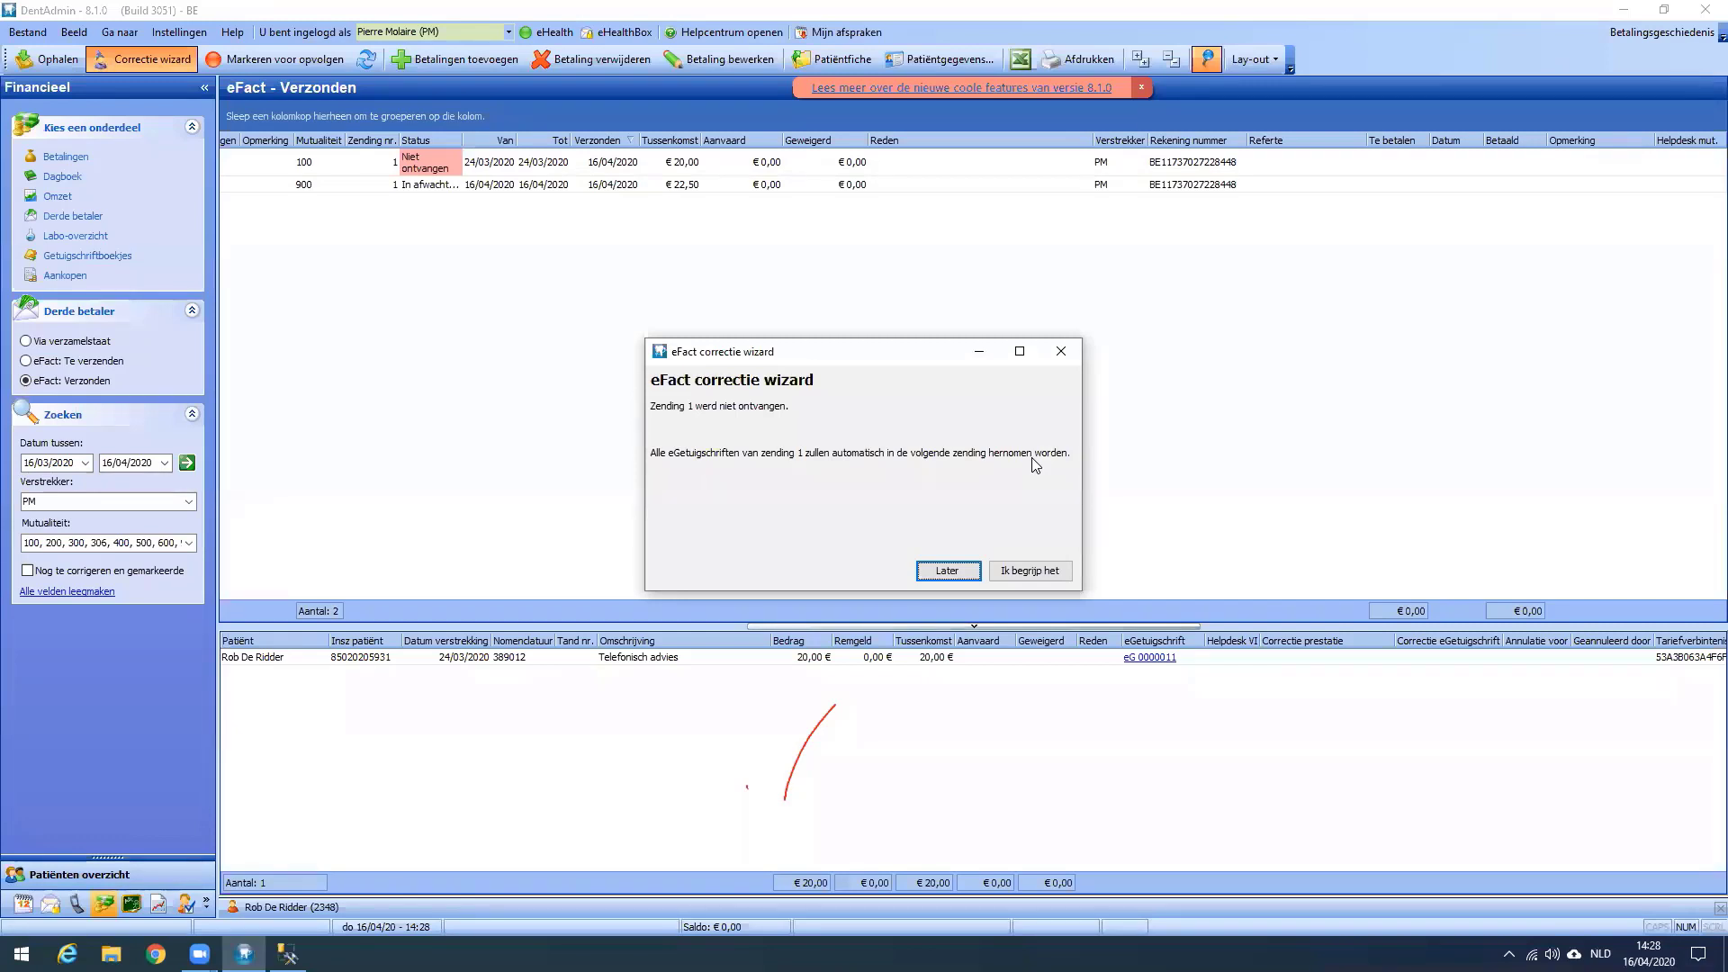
click(1060, 572)
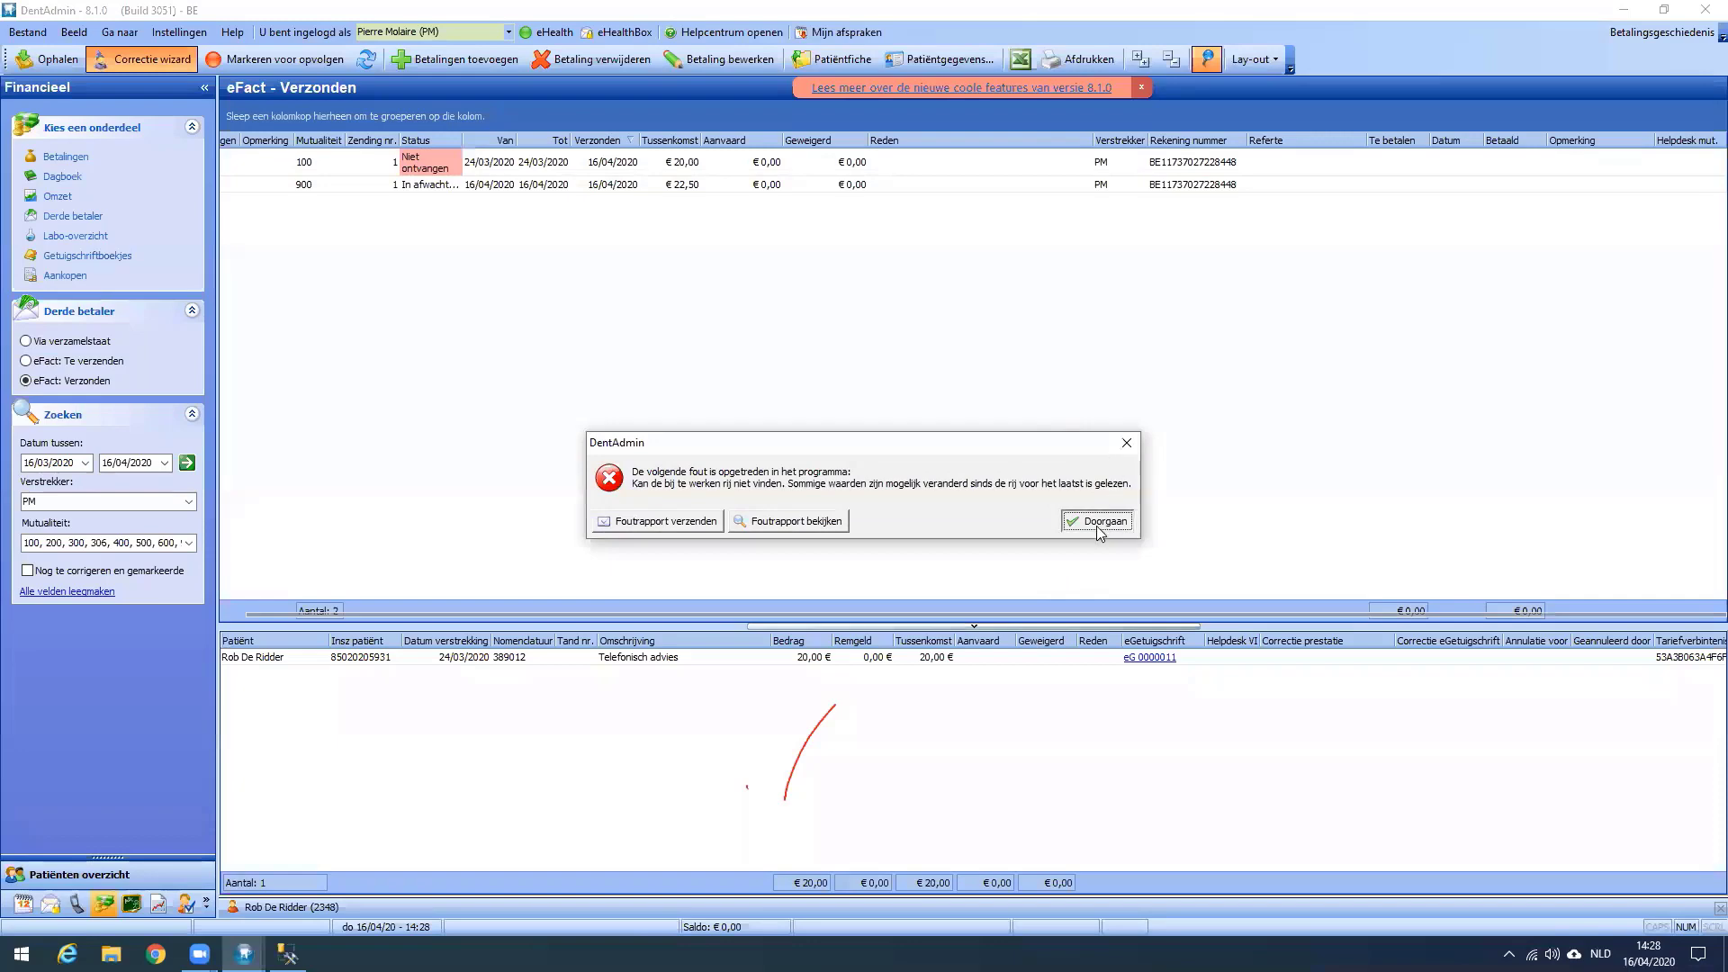
click(1099, 526)
Reload the sent eFact shipments and correct the mutualiteit 100 shipment by acknowledging the Correctie wizard's notice.
click(489, 184)
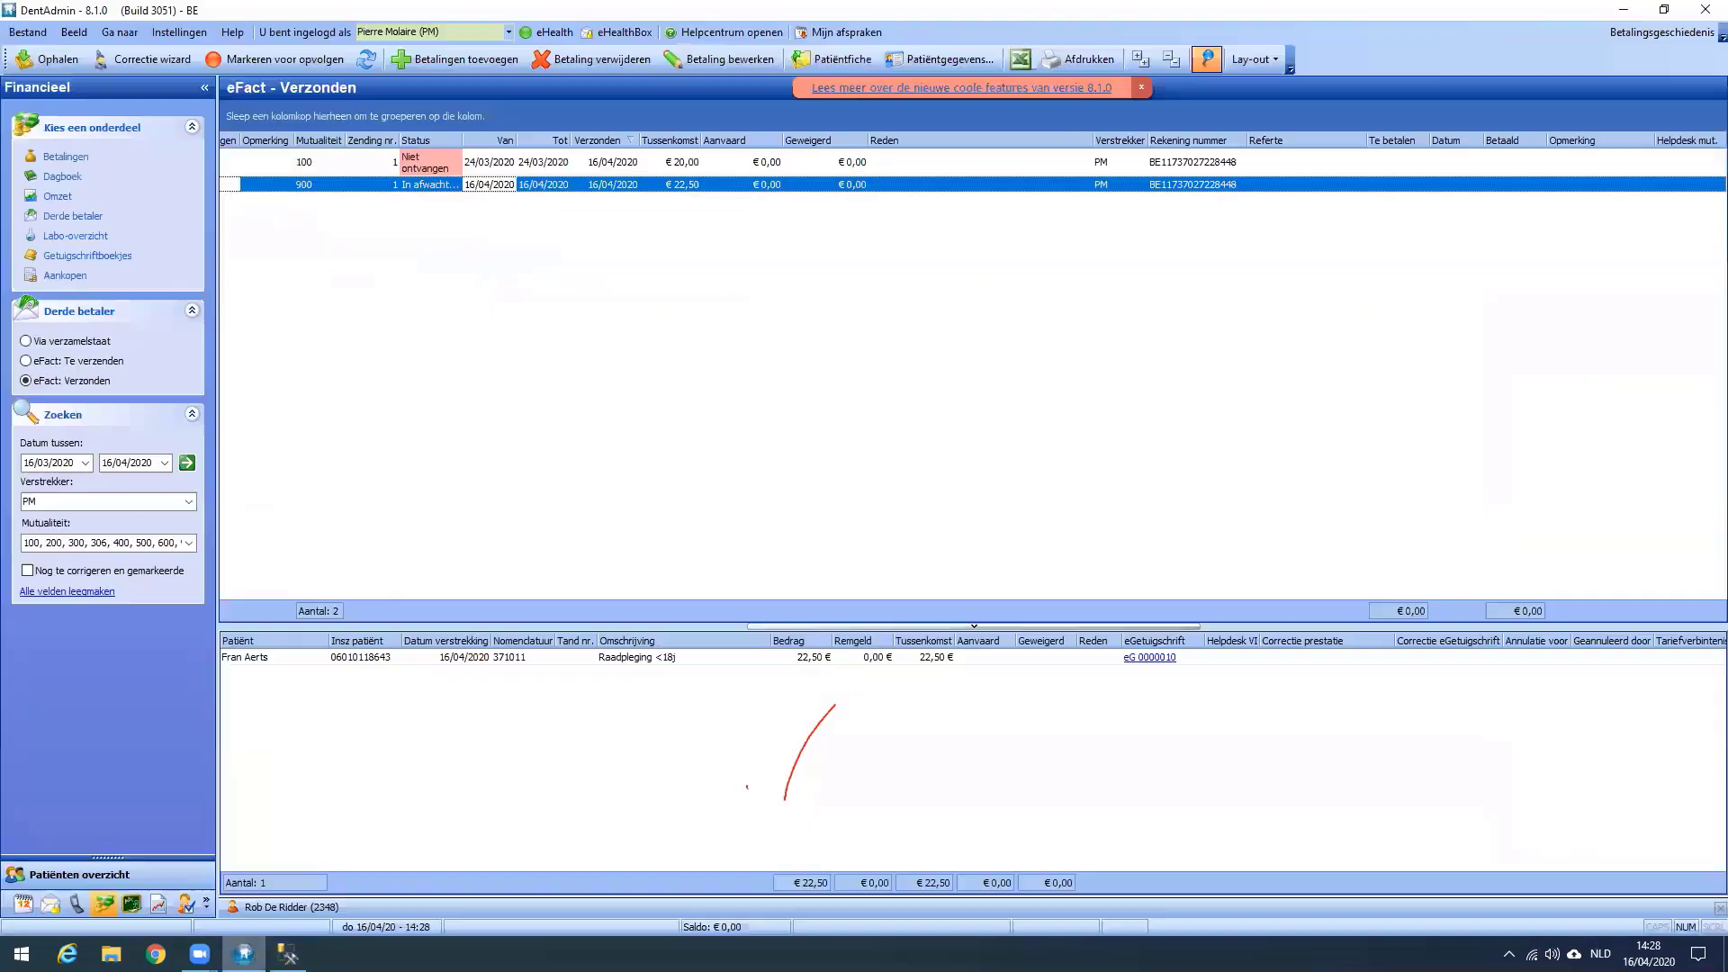
click(68, 361)
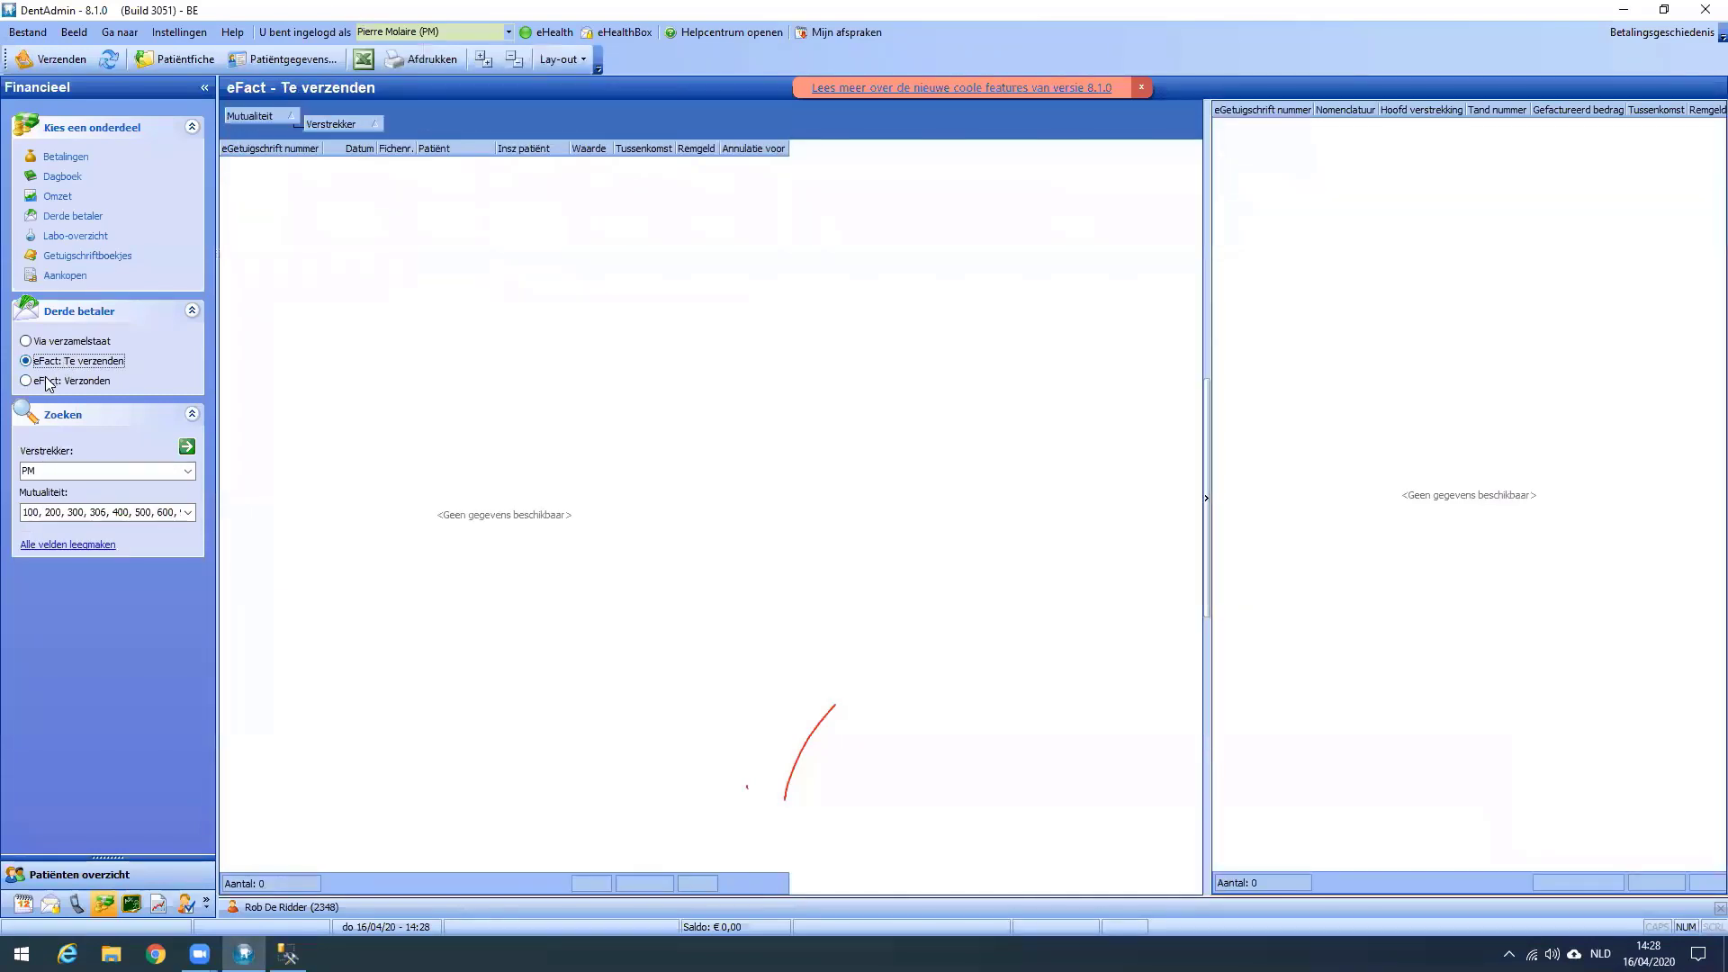
click(47, 381)
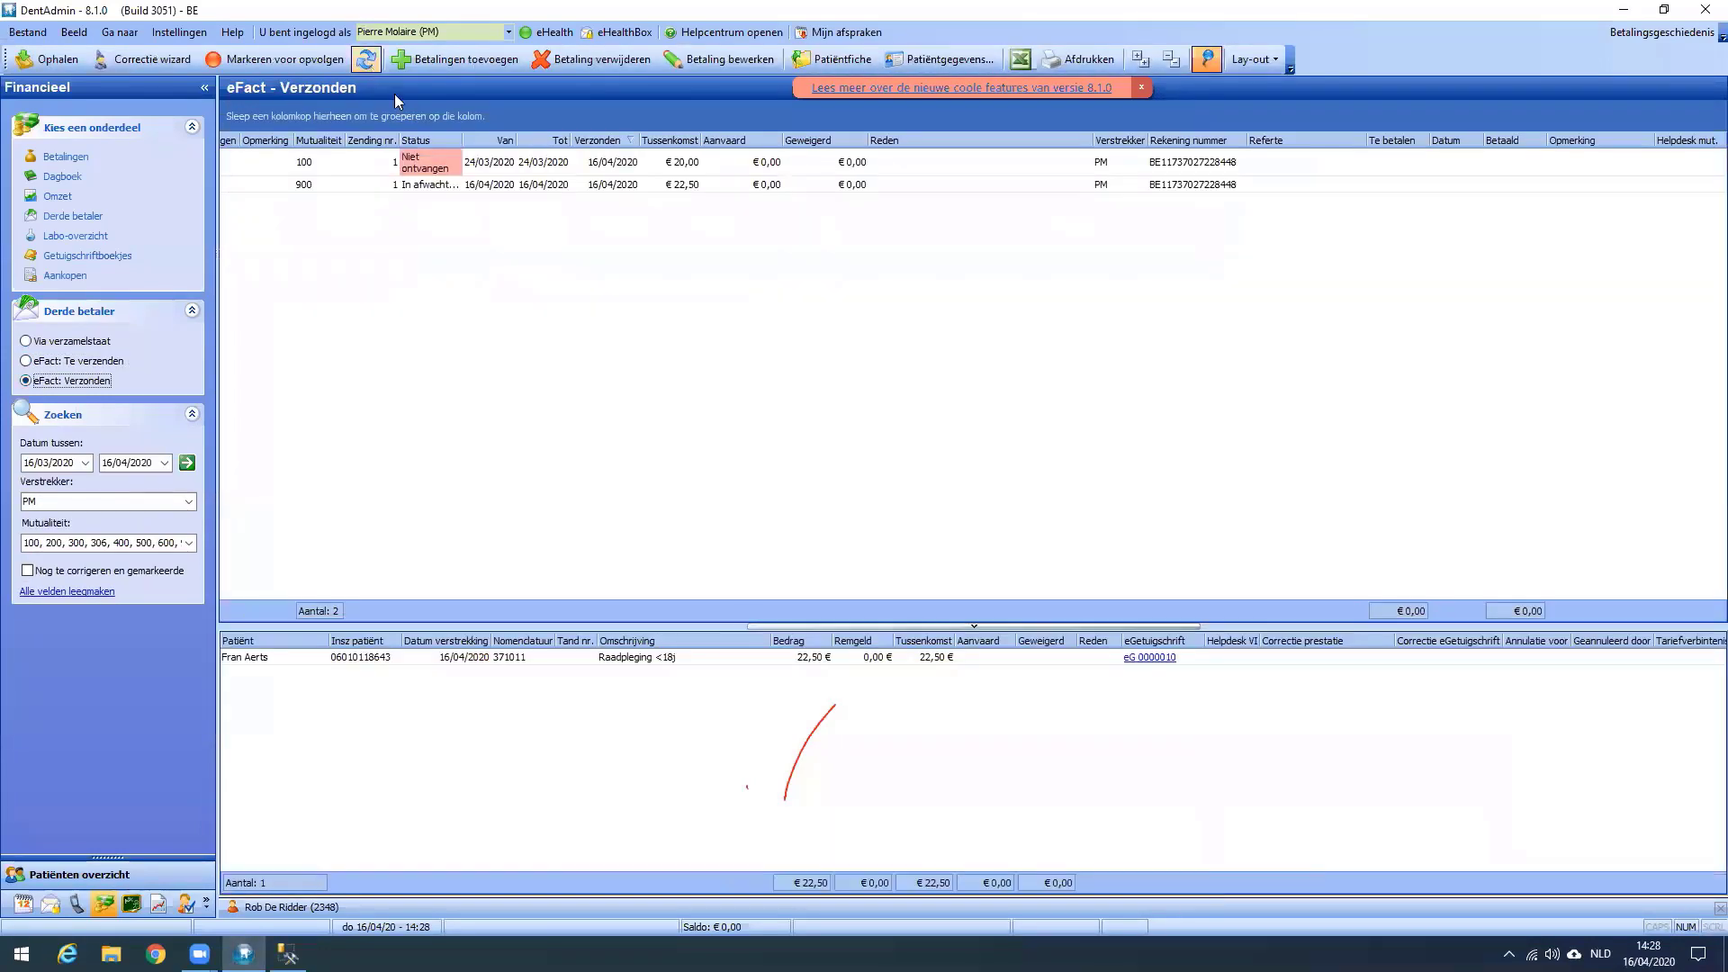
click(430, 161)
click(144, 60)
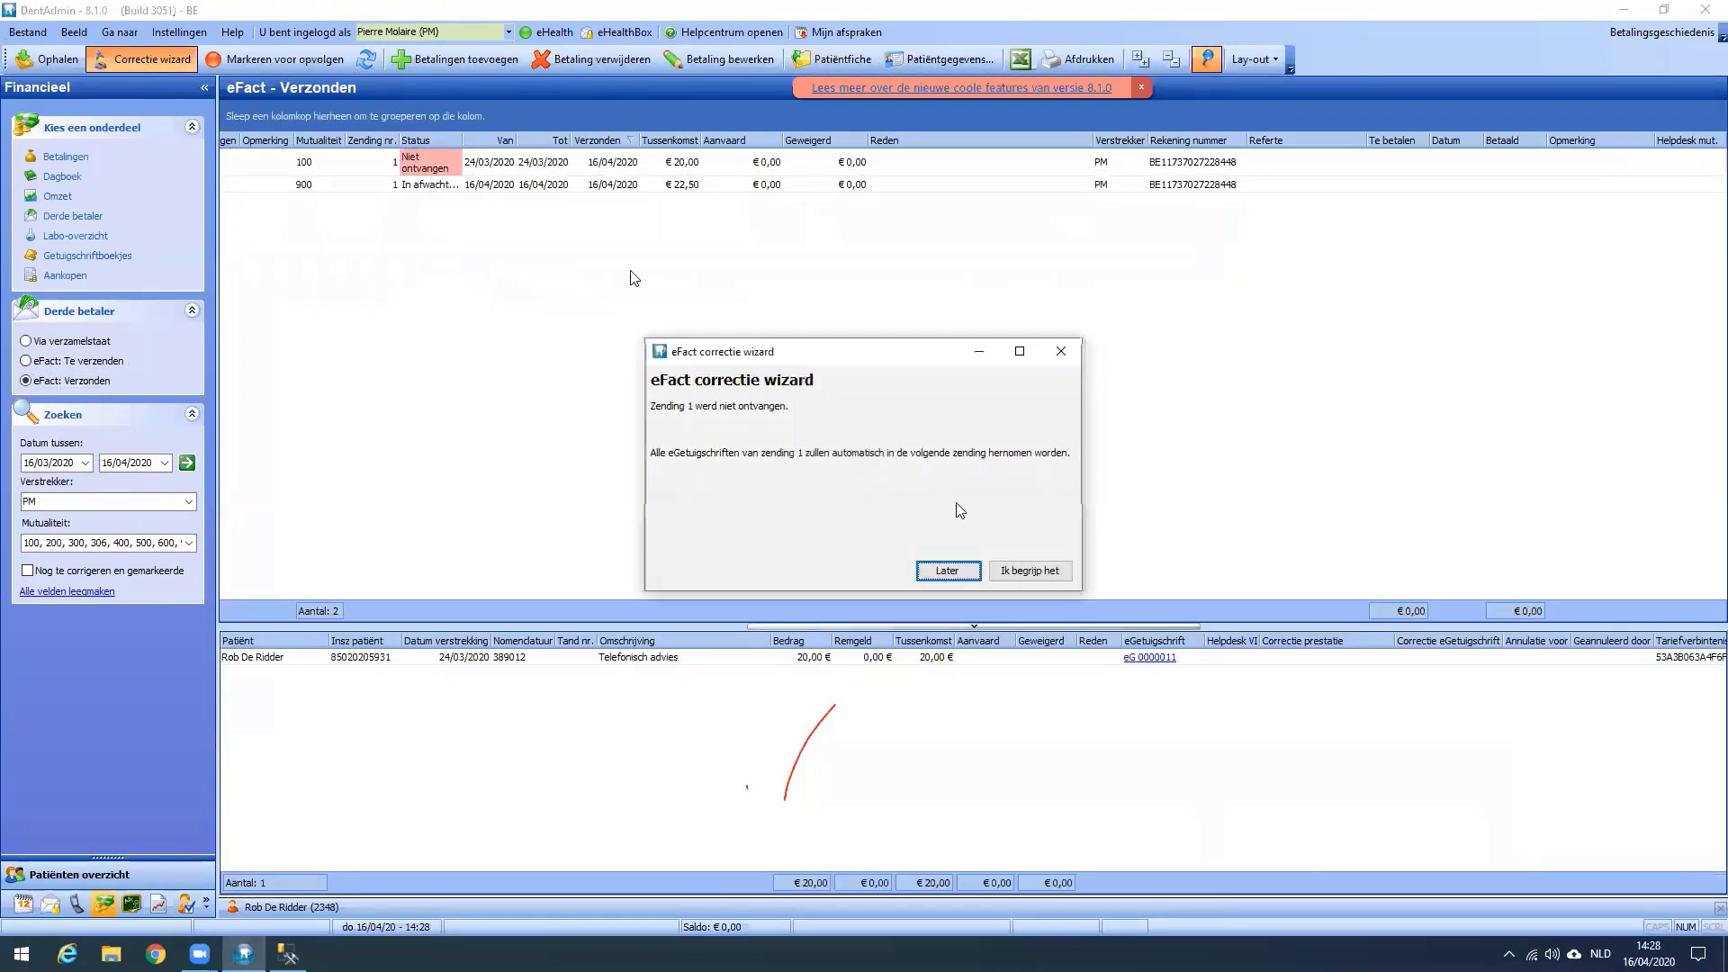
click(1017, 574)
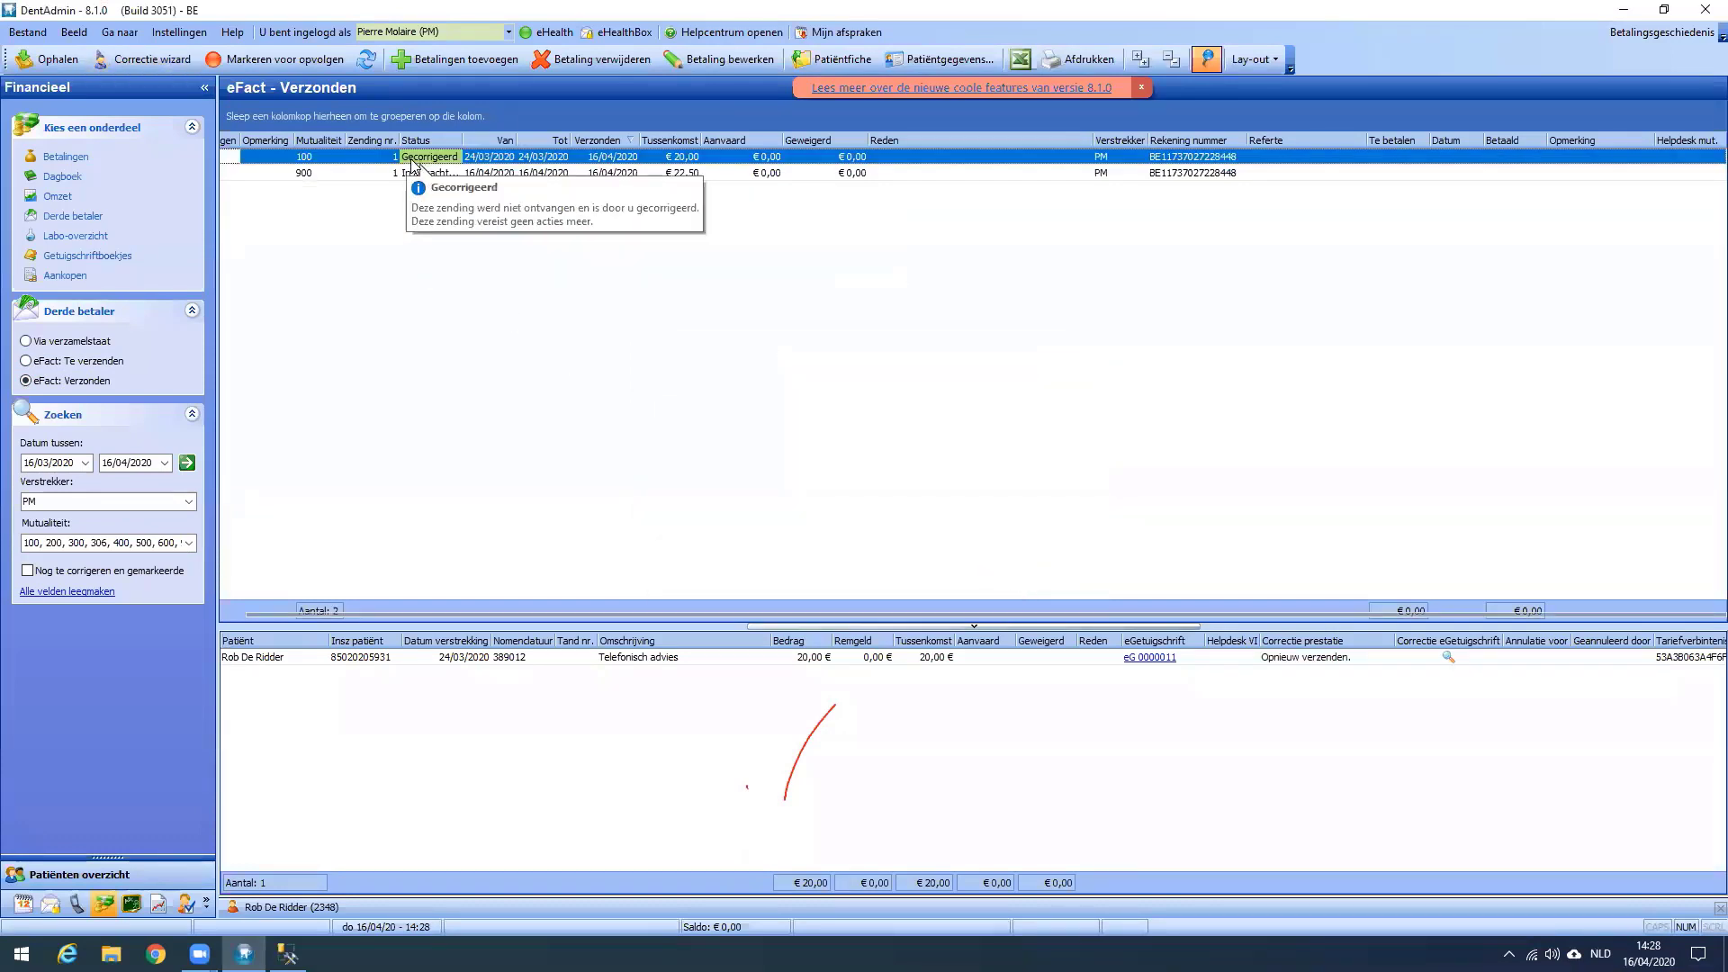
Examine the corrected mutualiteit 100 shipment's status explanation and compare the sent shipments with the eFact Te verzenden list.
mouse_move(448, 176)
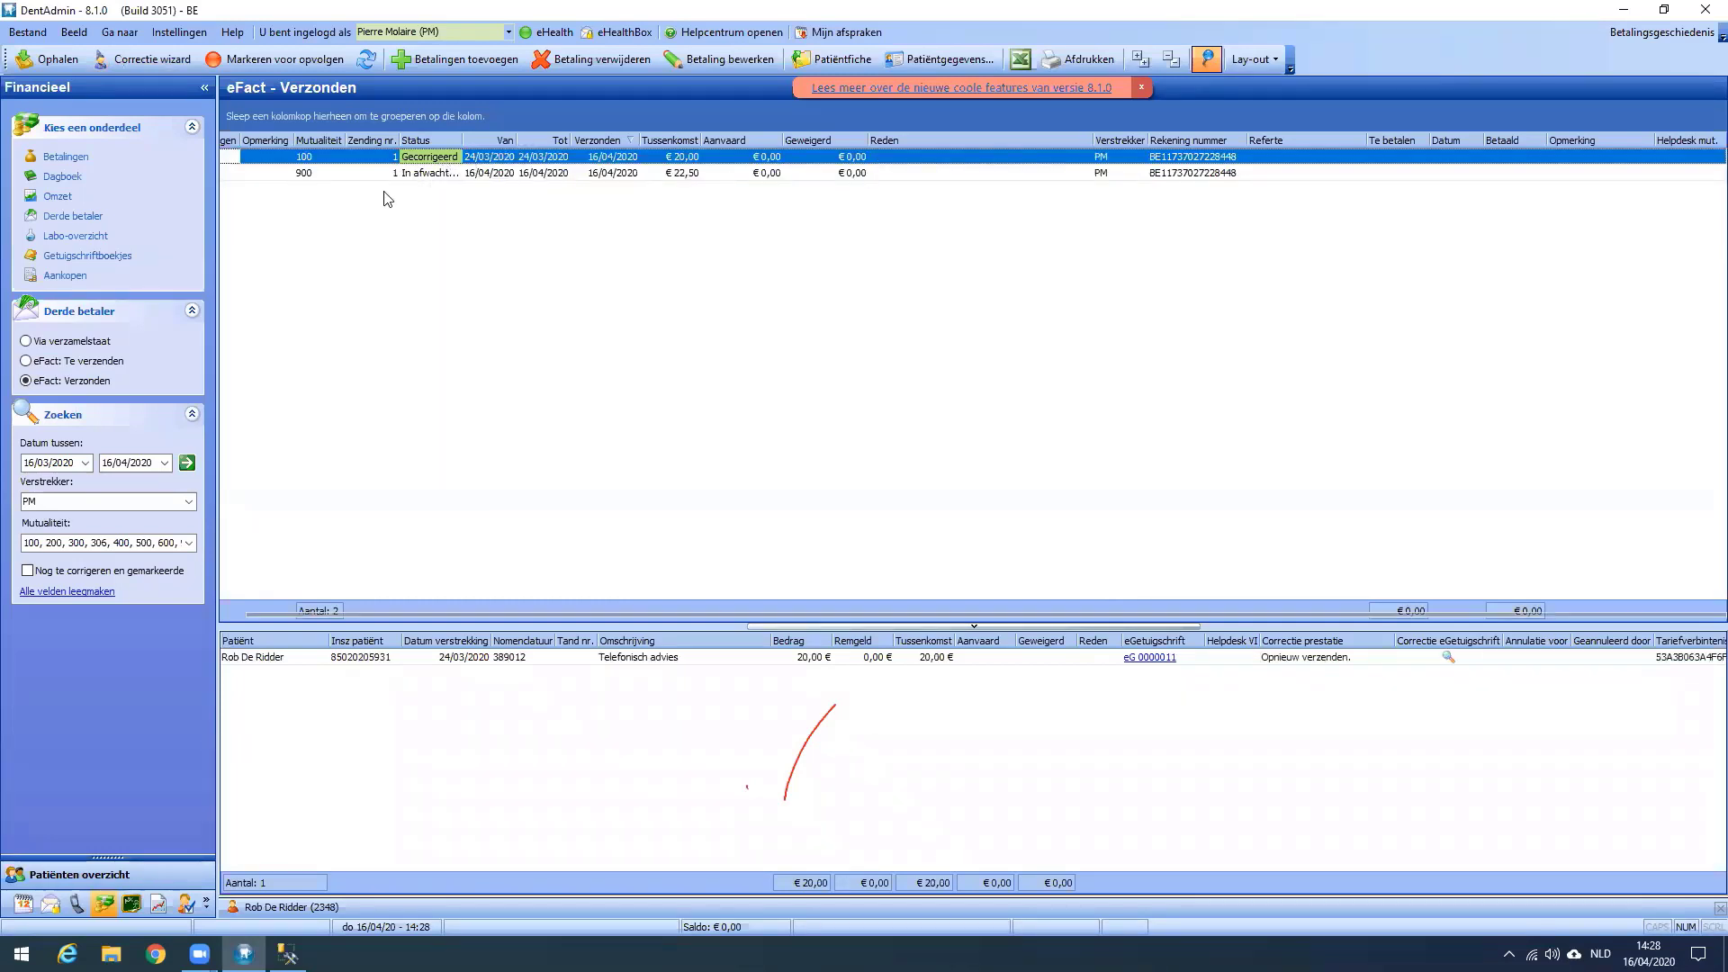
click(27, 362)
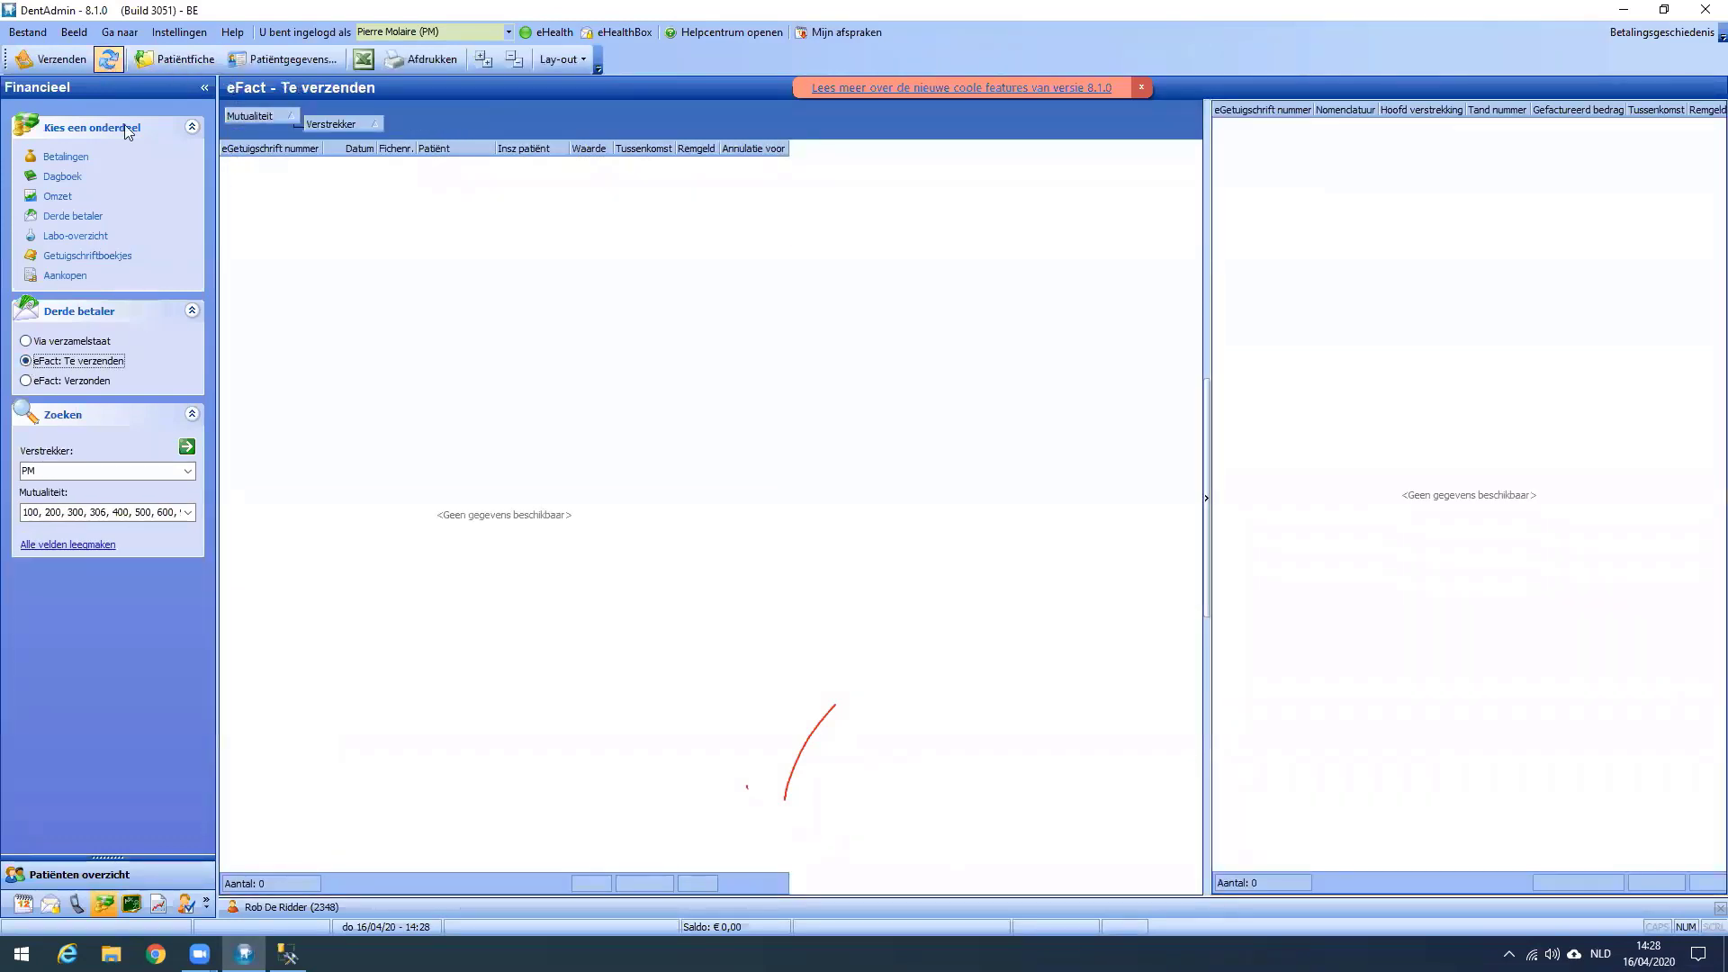
click(188, 449)
click(70, 380)
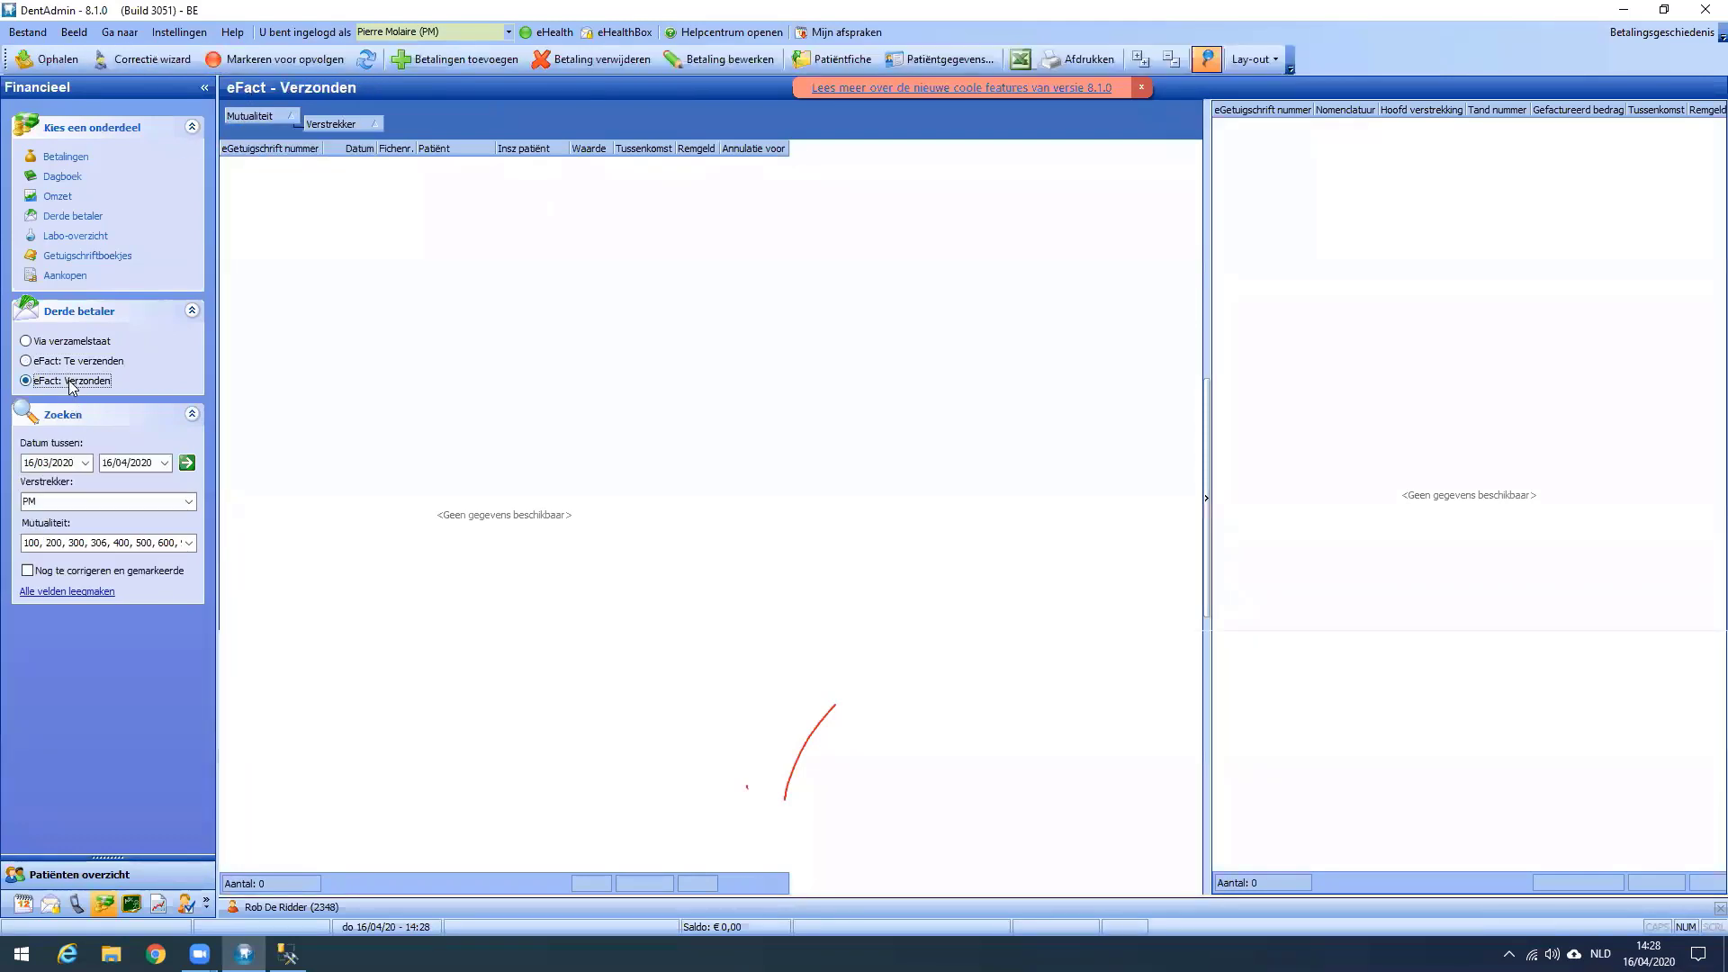
click(446, 159)
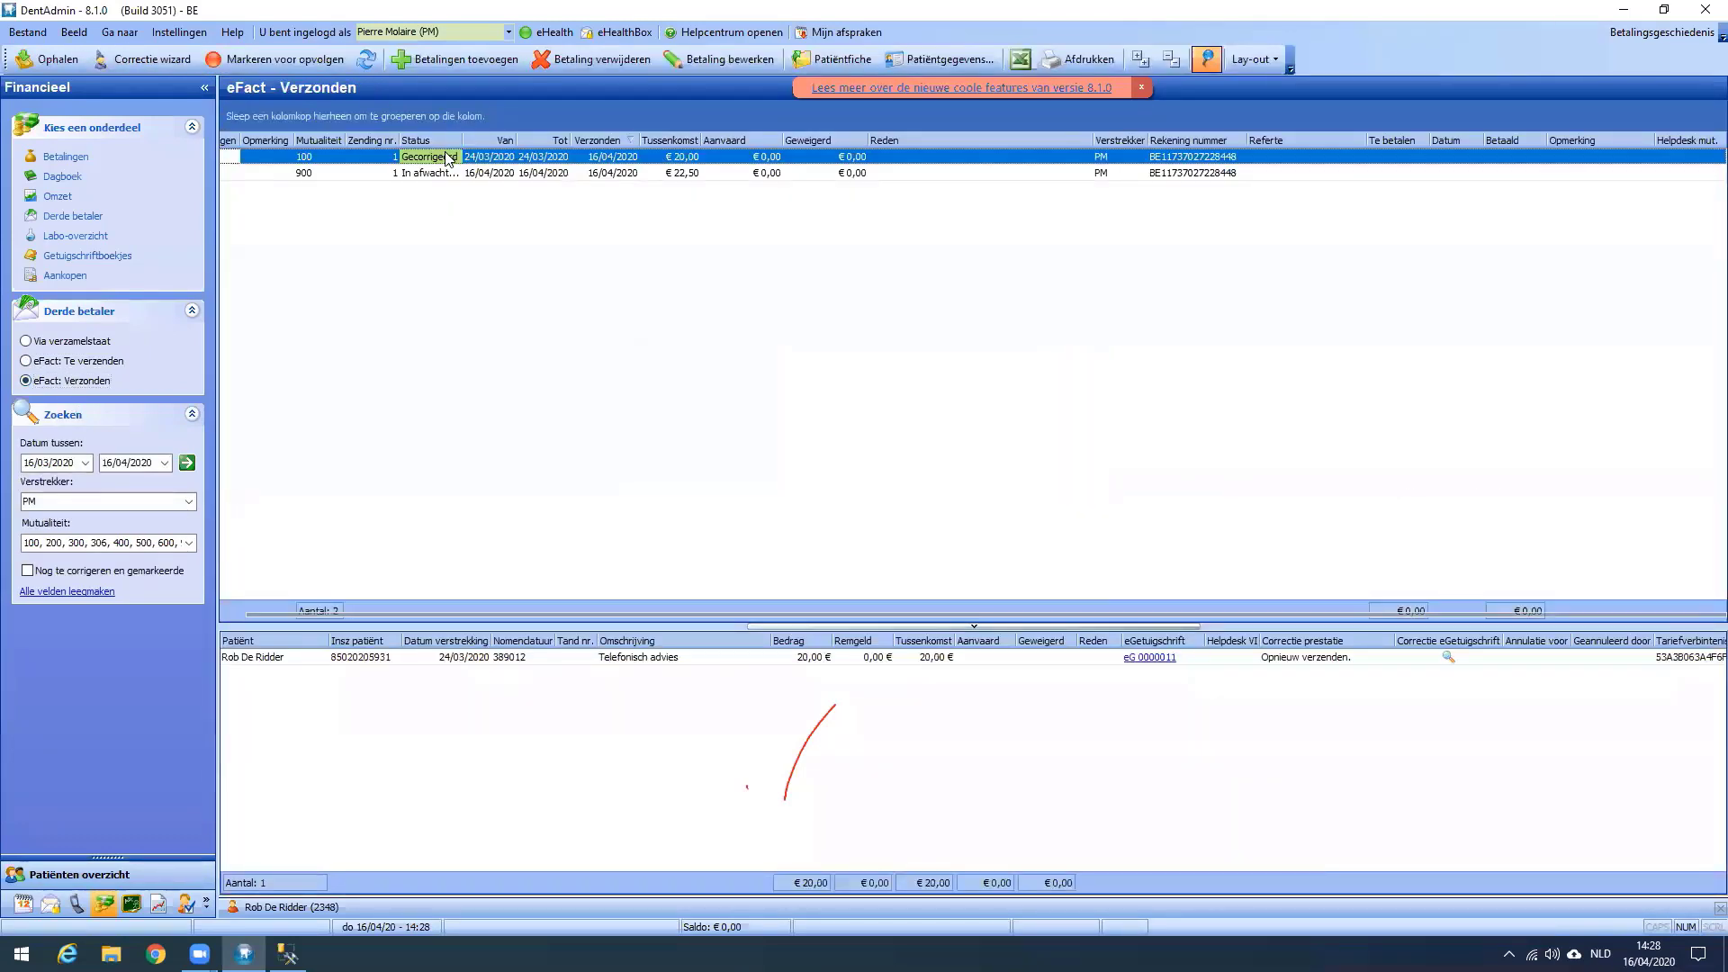
click(79, 361)
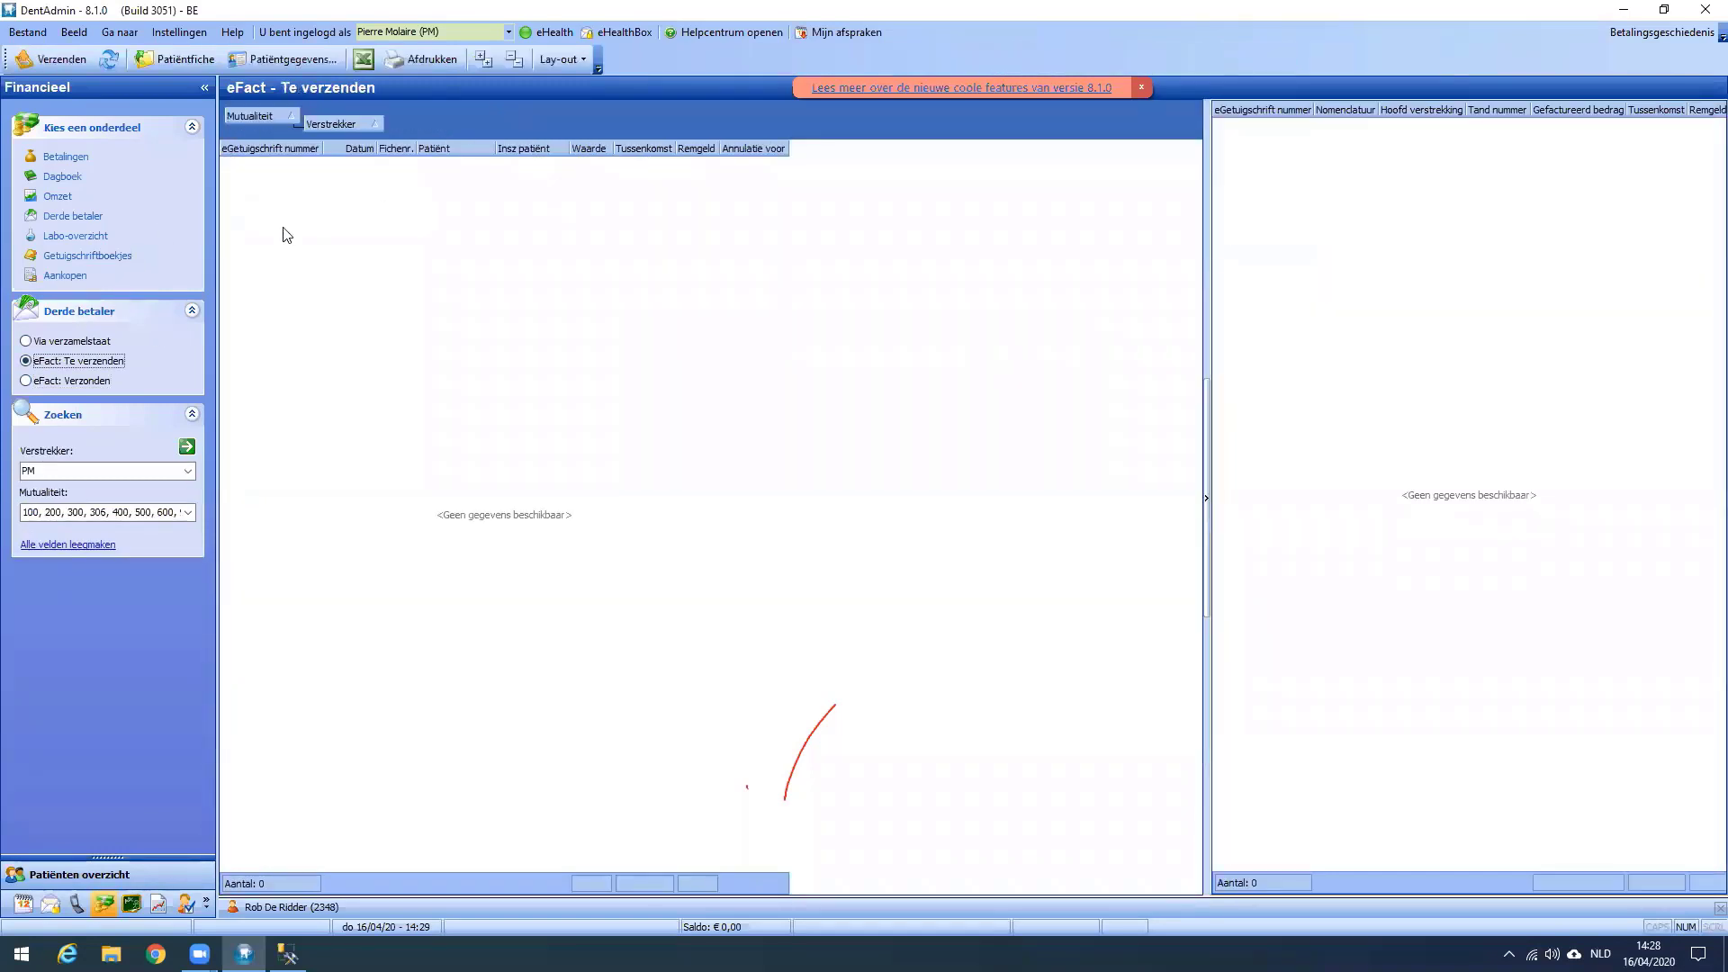
click(72, 380)
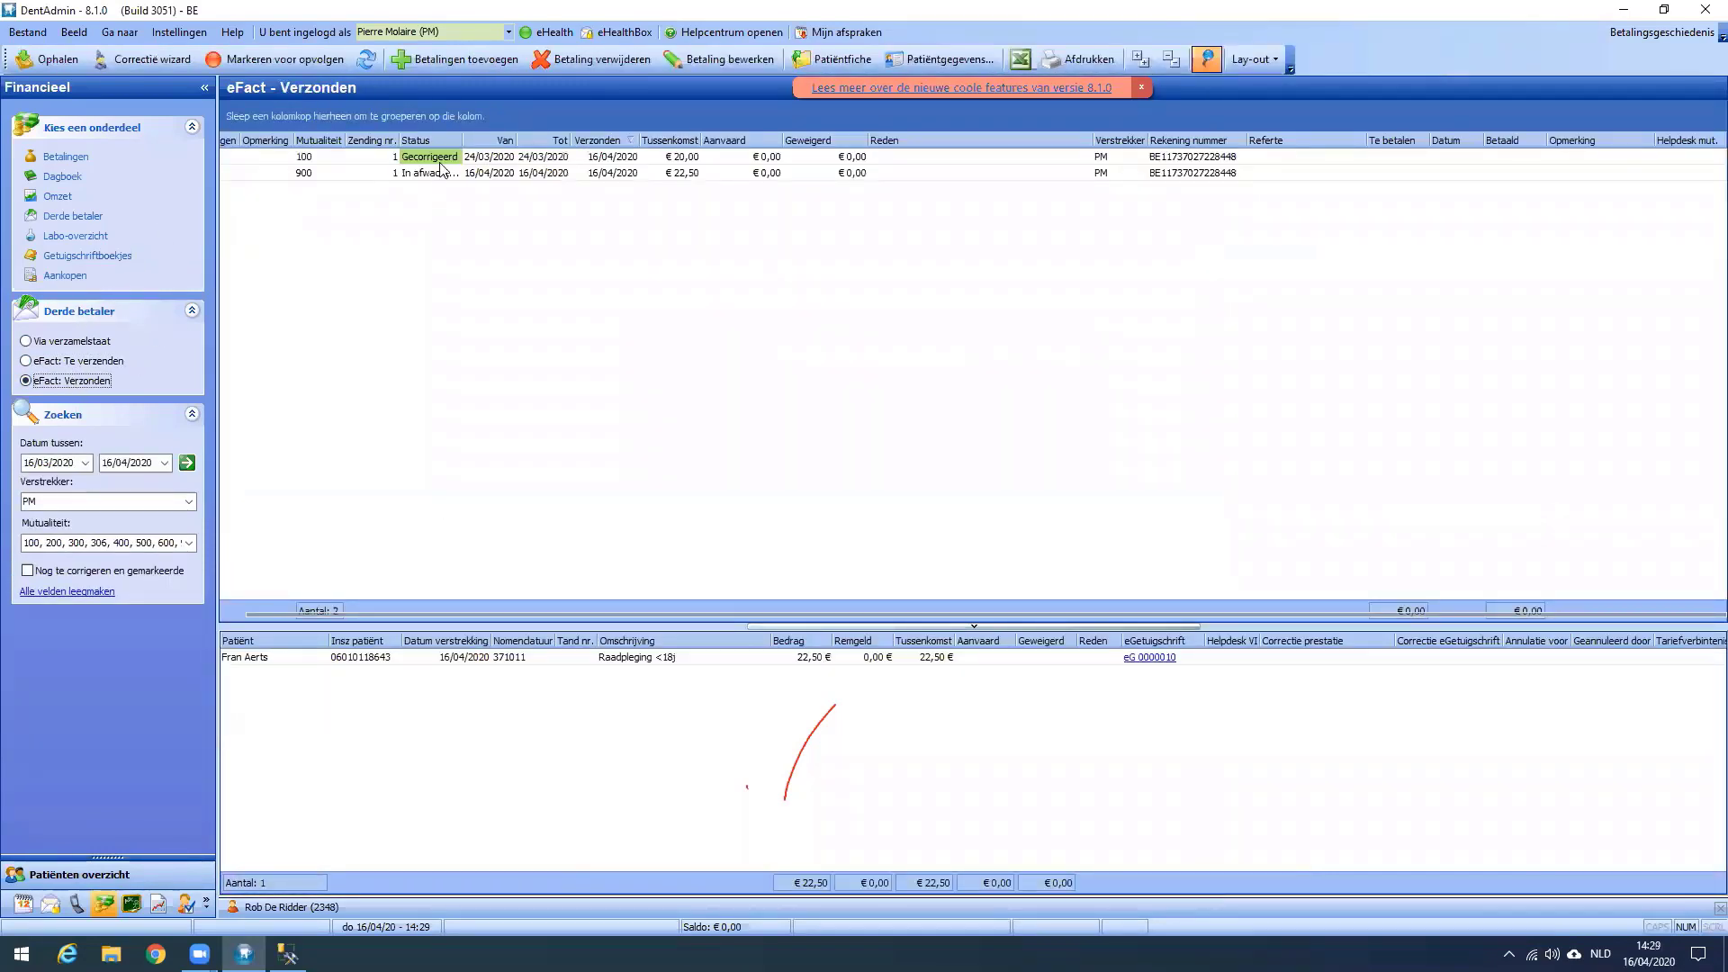
click(443, 158)
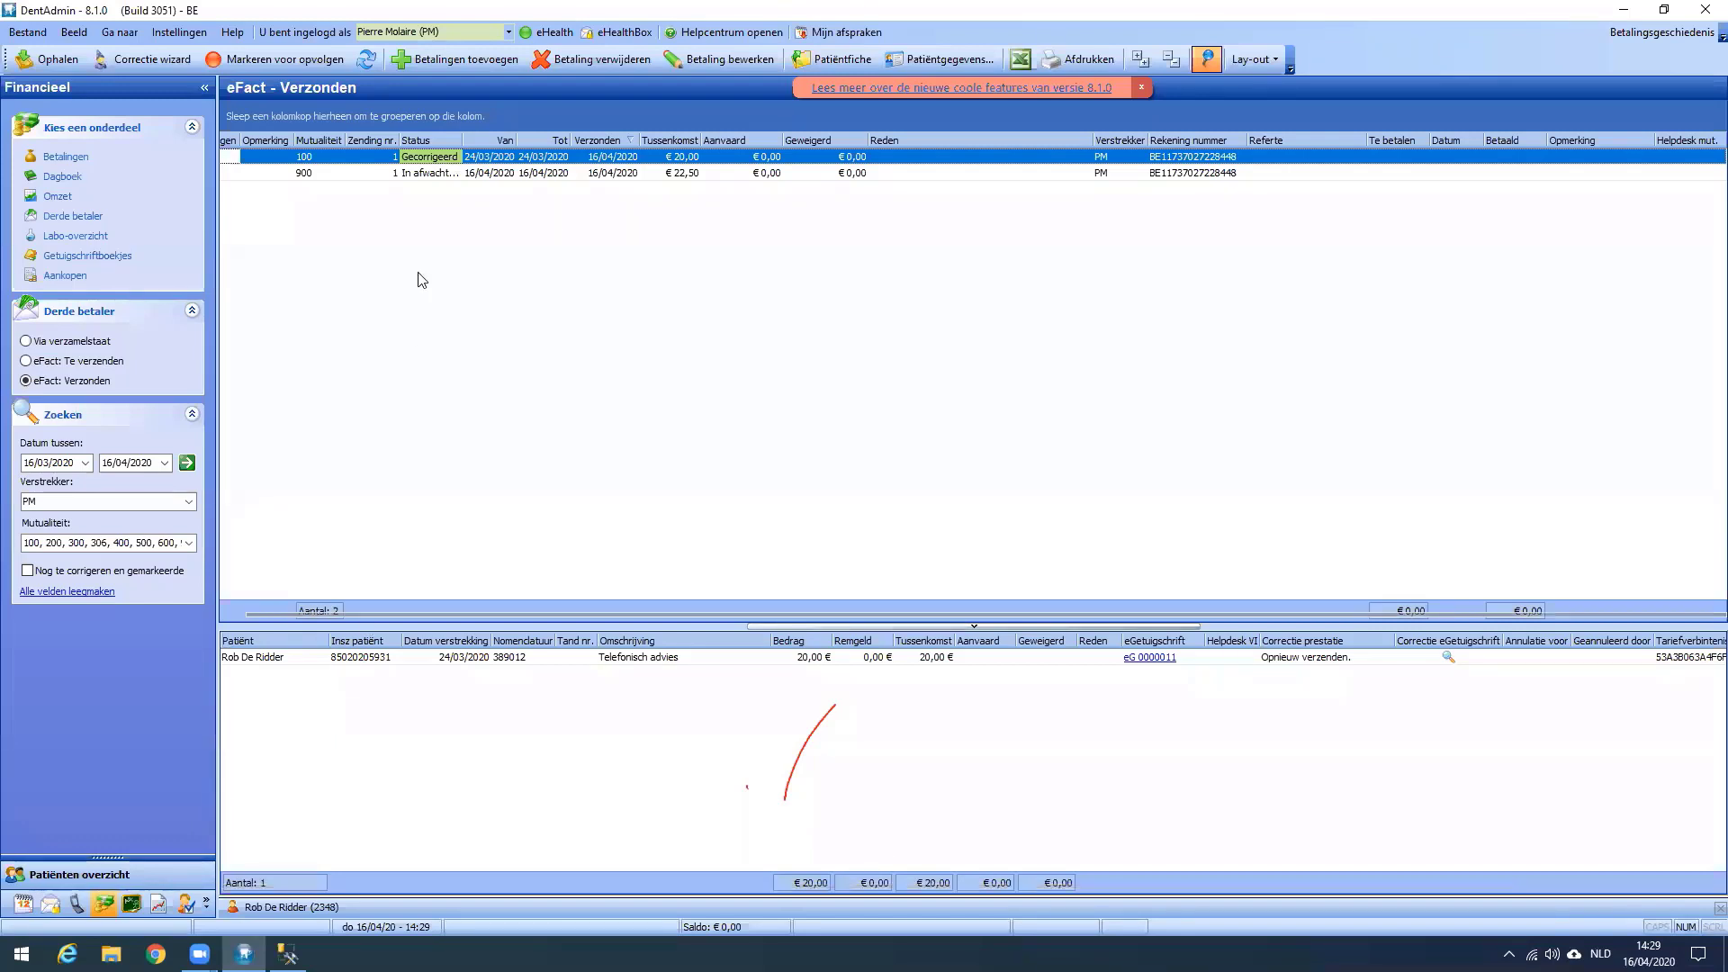
Clear the name search in the patient overview and filter the patients by the eAttest label.
click(76, 877)
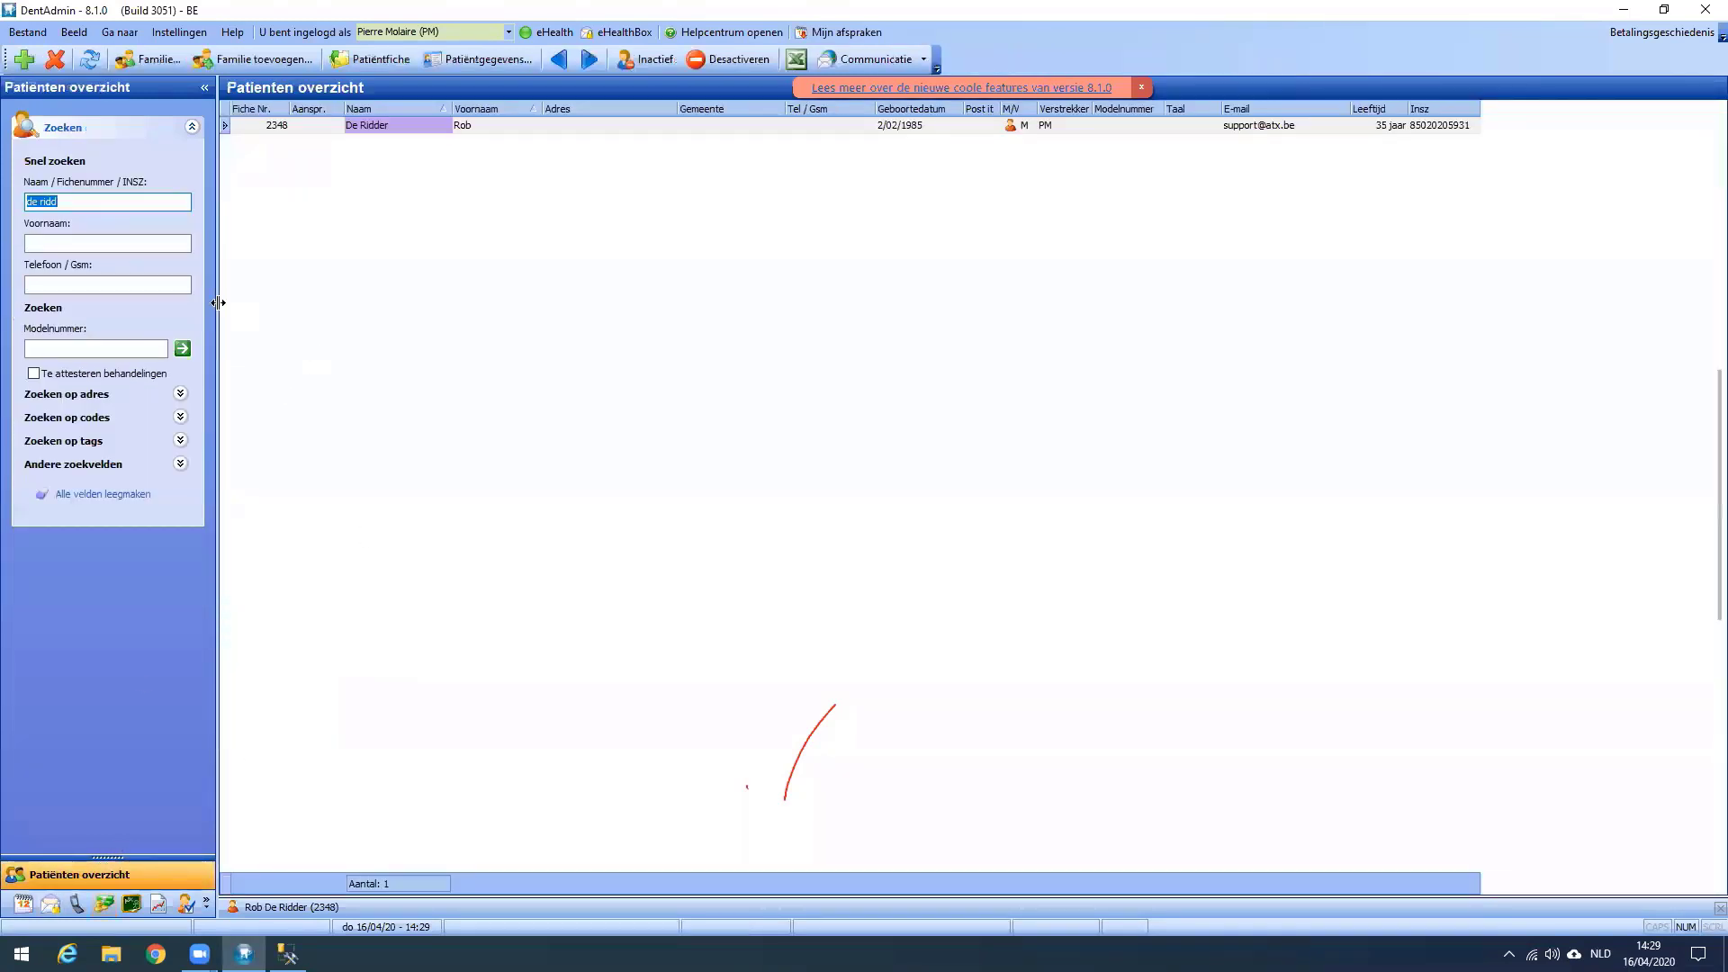
key(BackSpace)
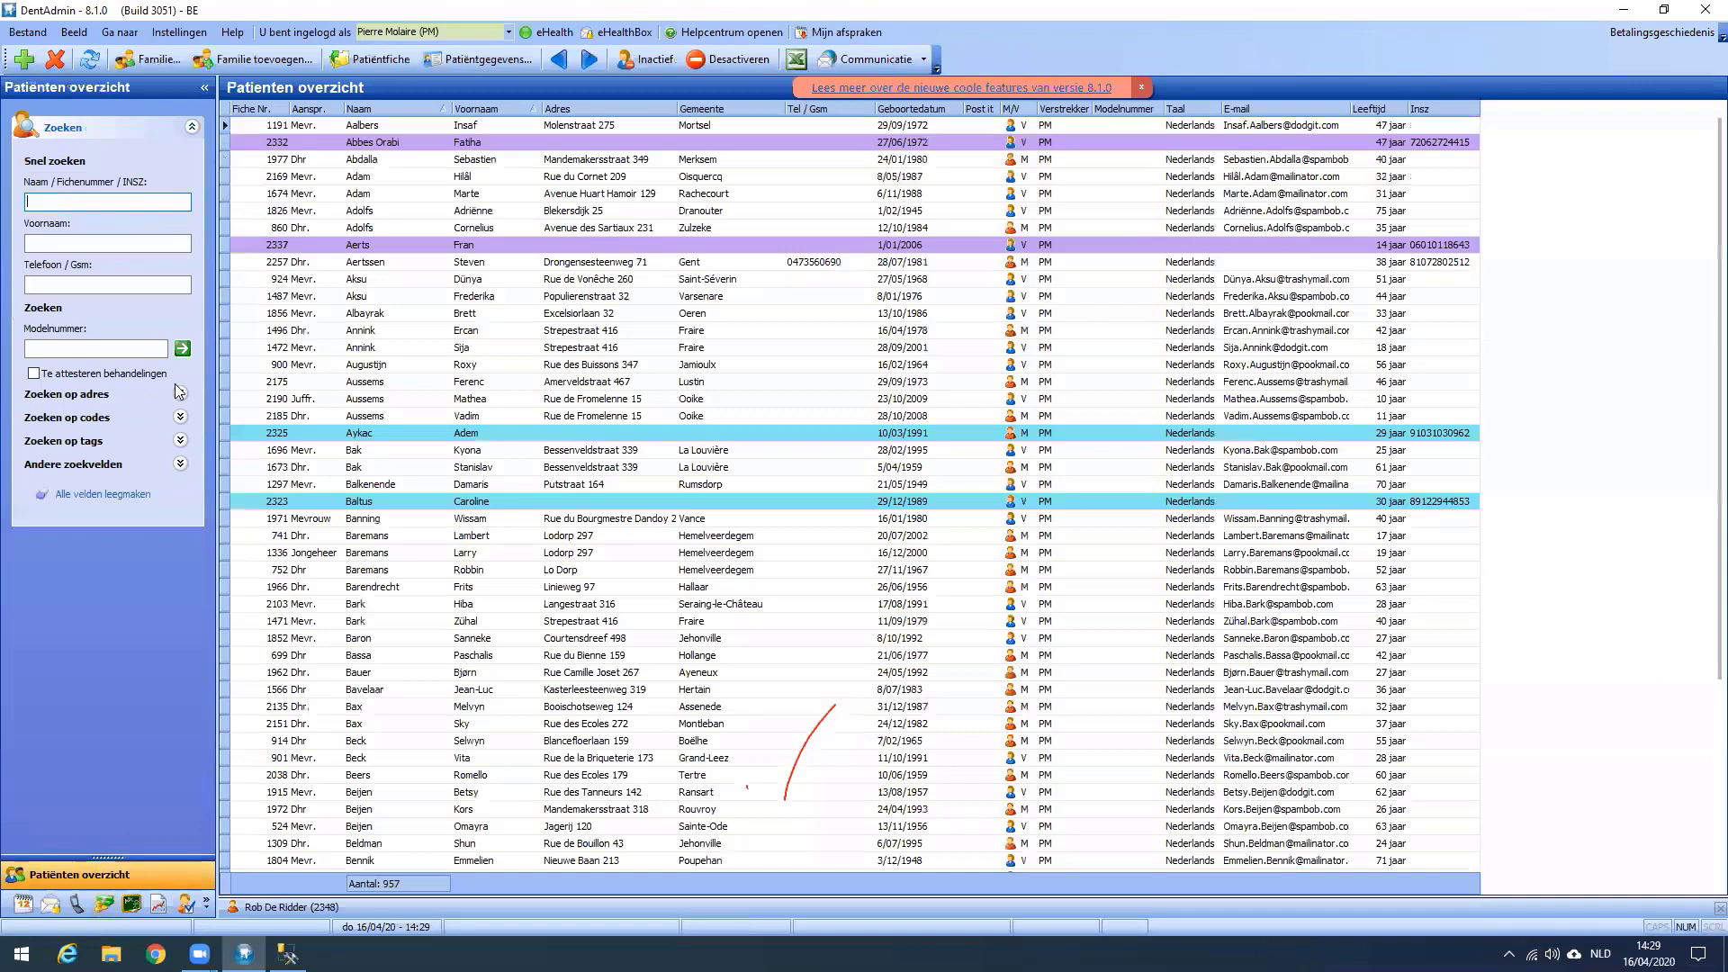
click(181, 465)
scroll(179, 468, down, 2)
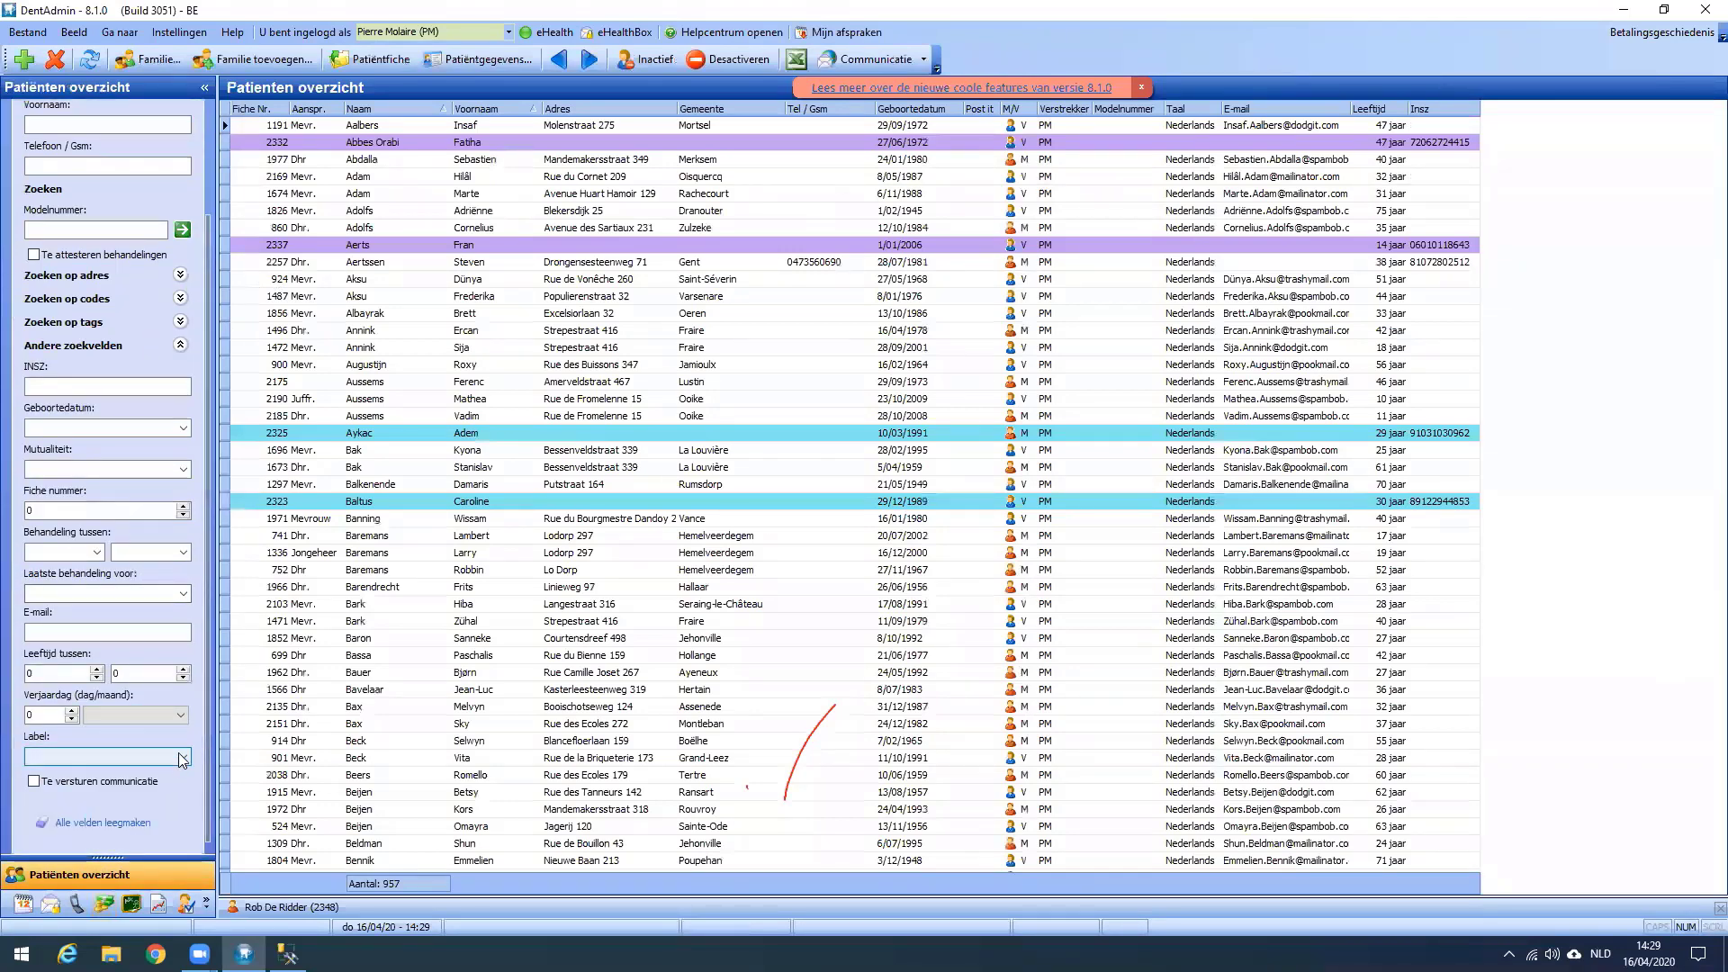
click(183, 755)
click(63, 888)
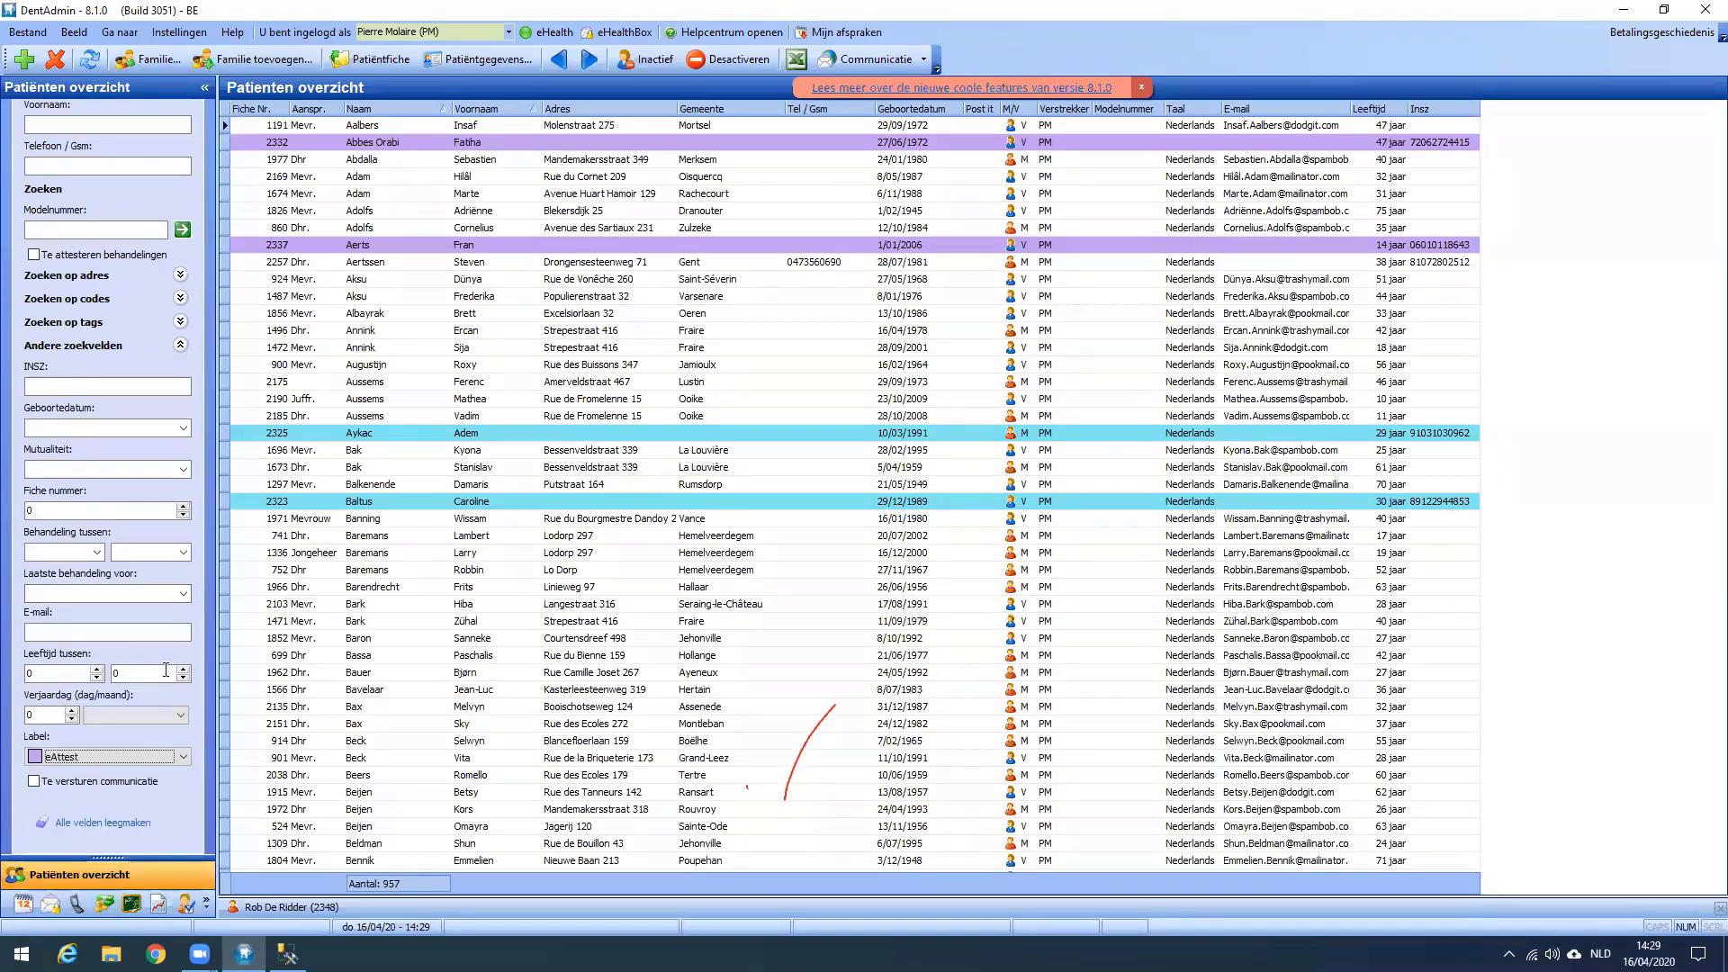
click(183, 230)
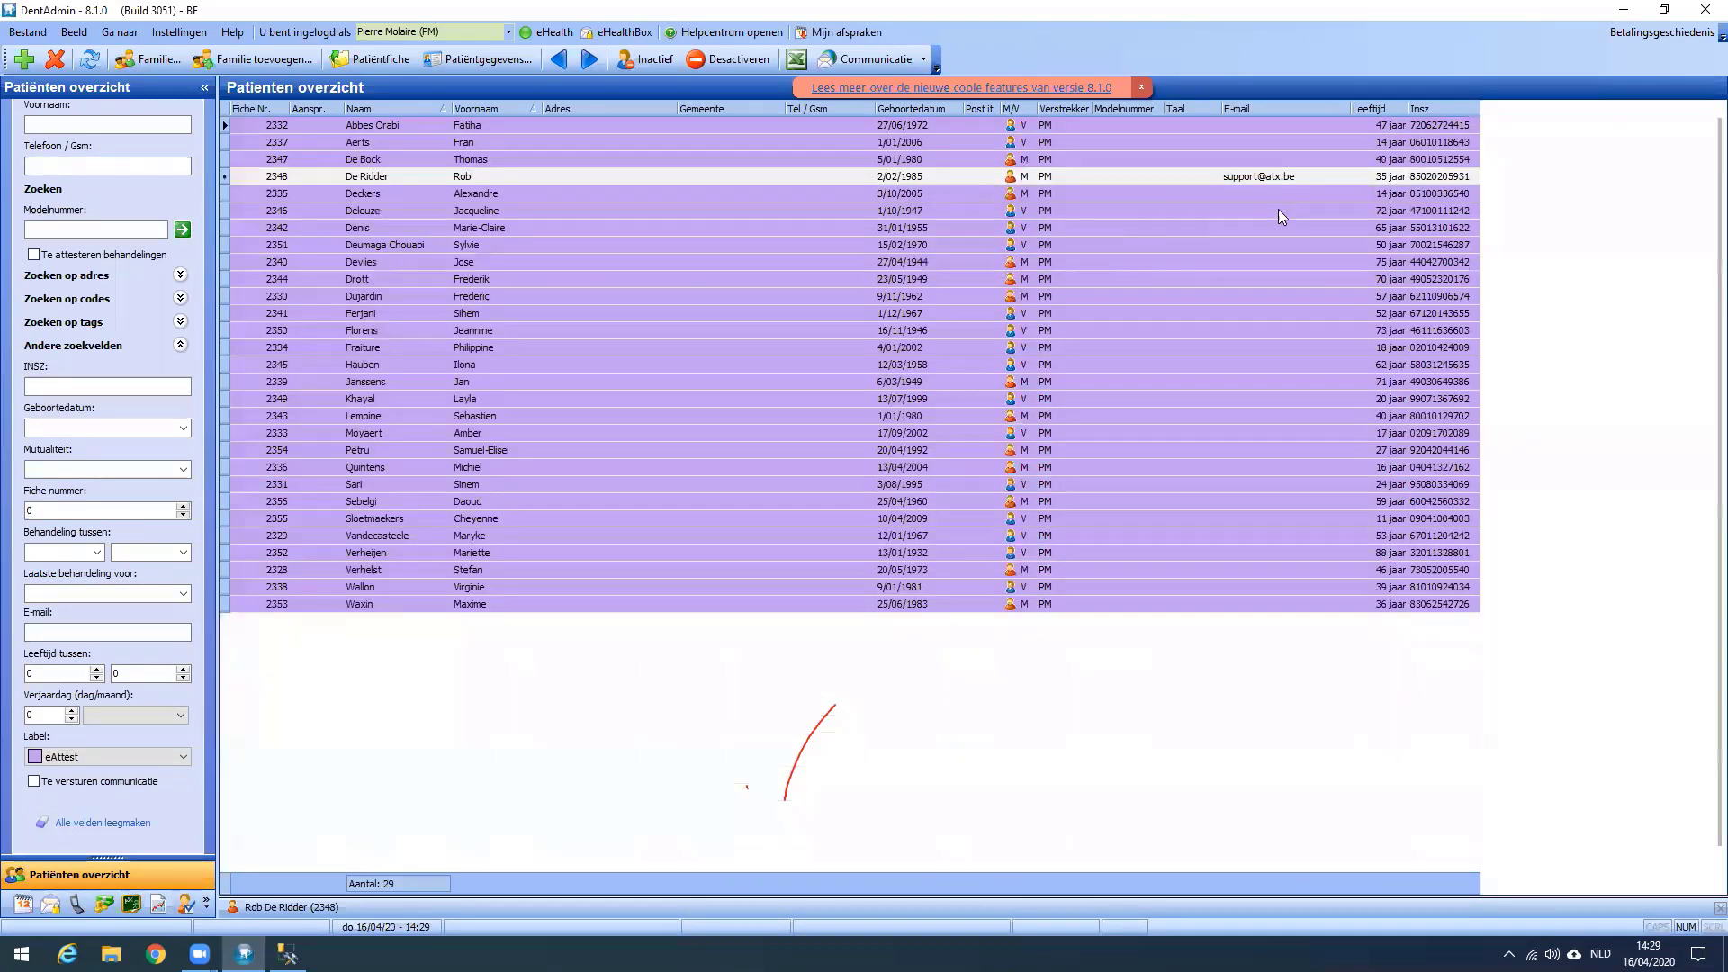
Open the file of the third eAttest patient and add a Telefonisch advies treatment dated 16/04/2020 with the remark "advies".
double_click(1305, 156)
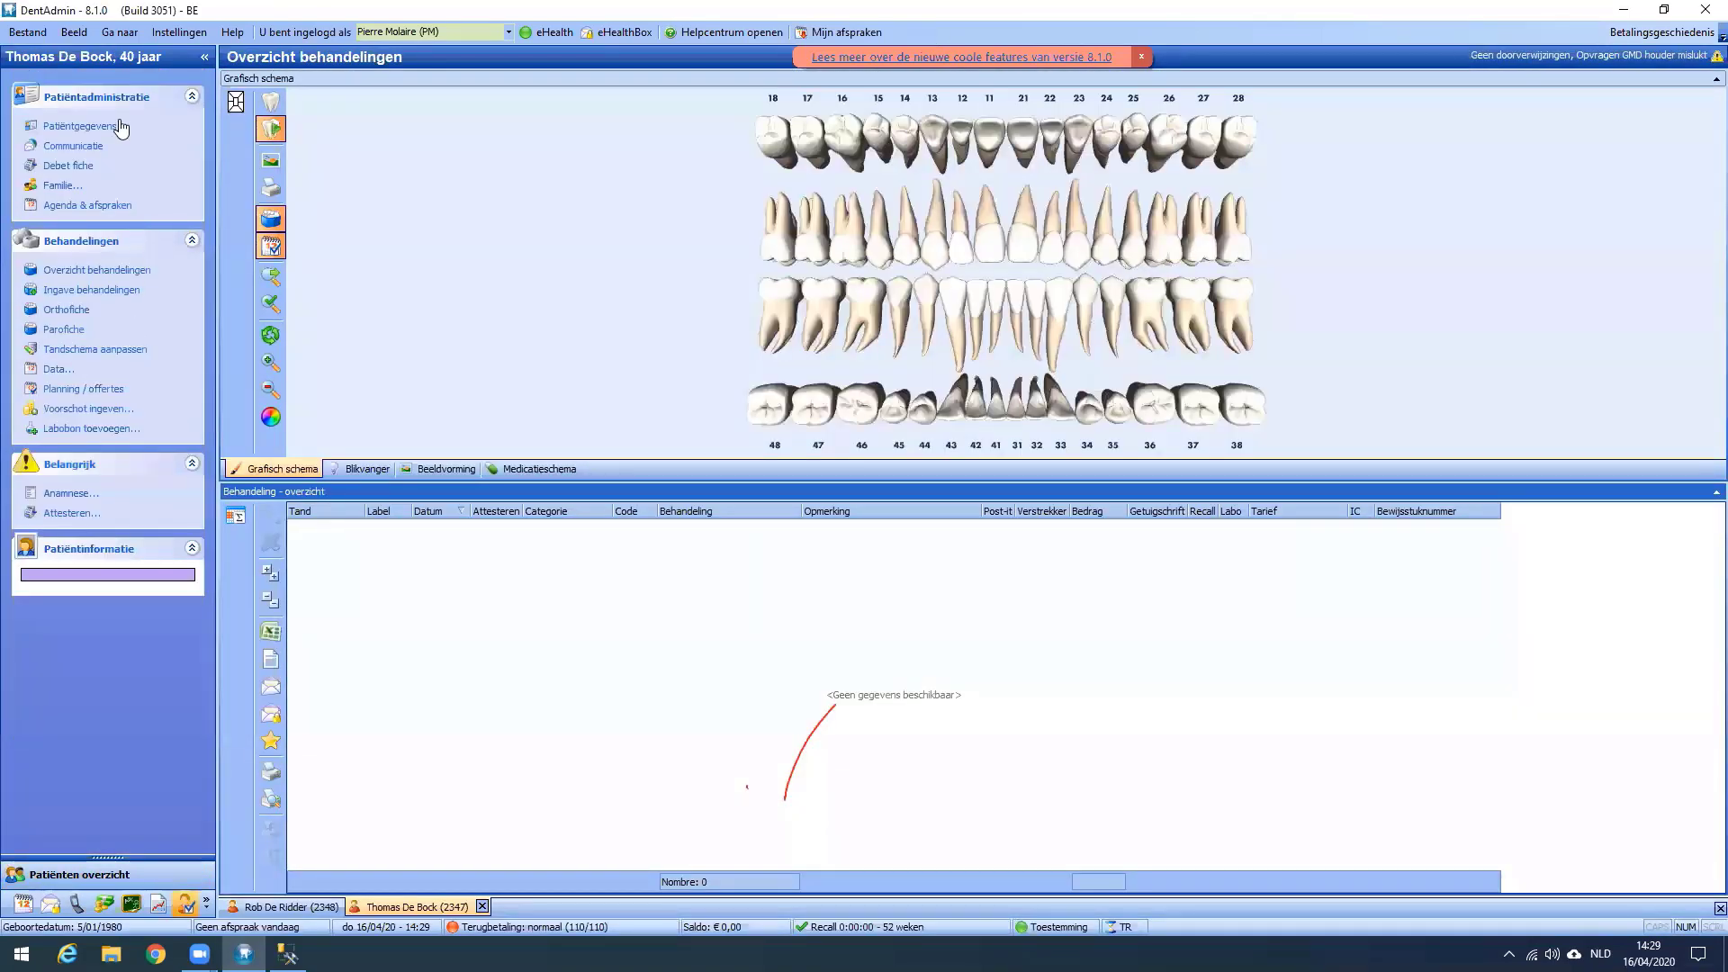
click(91, 289)
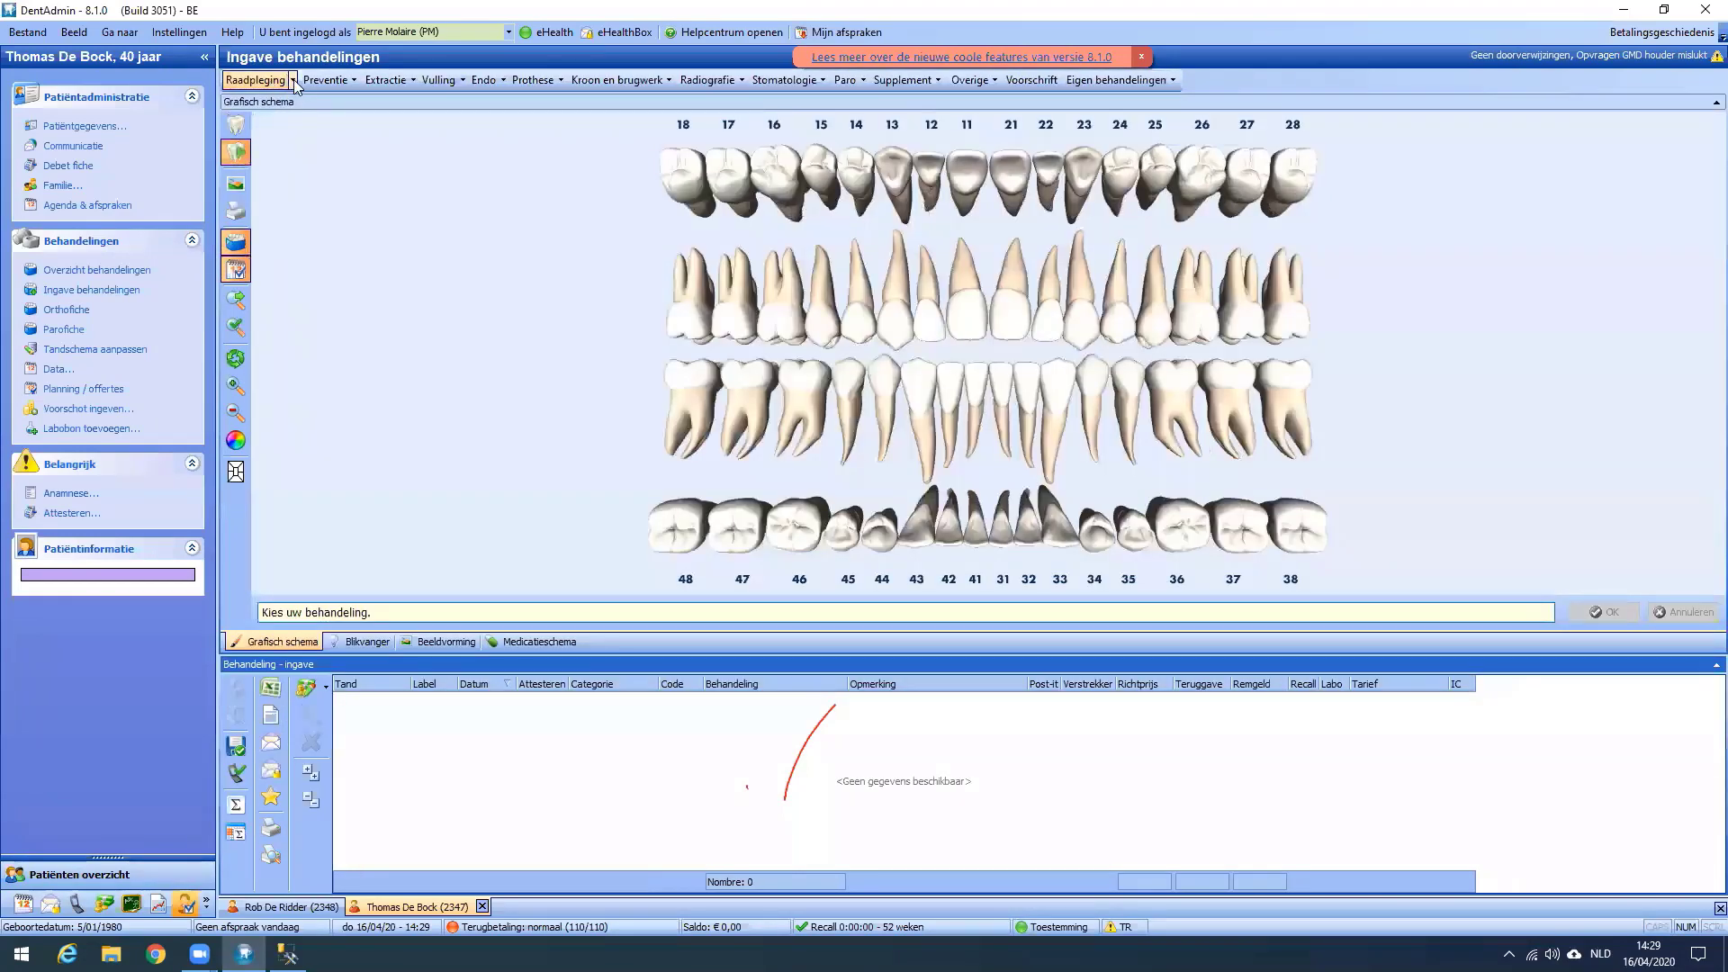
click(293, 81)
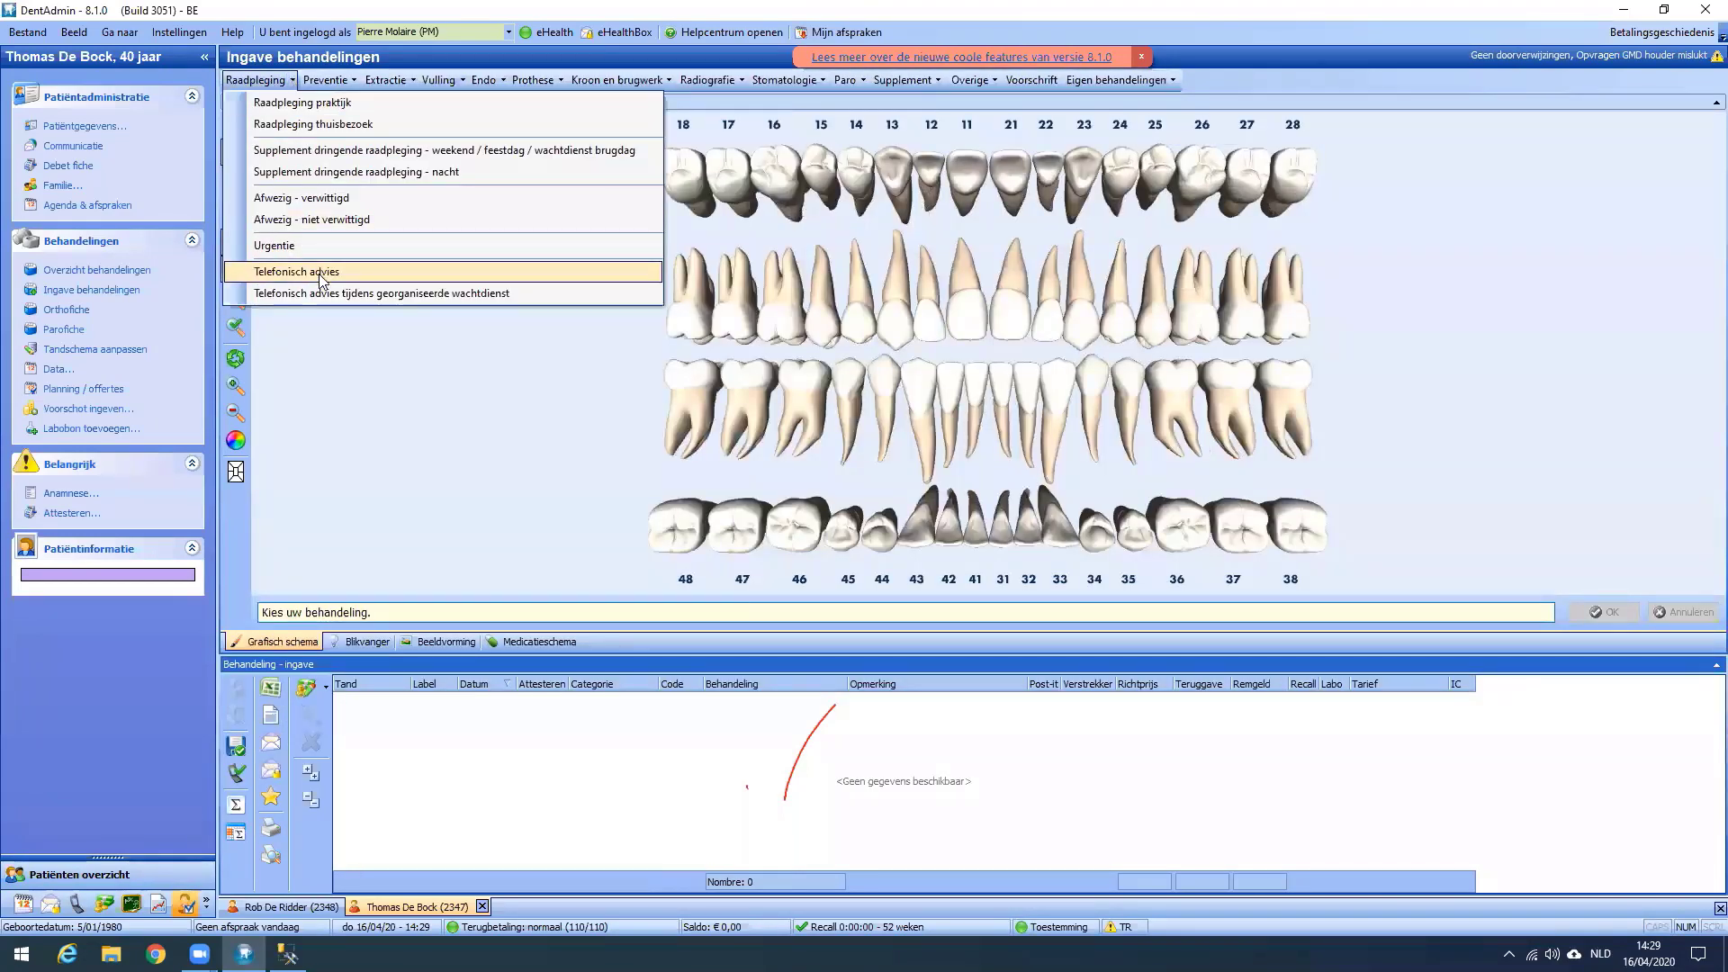
click(322, 274)
click(1631, 611)
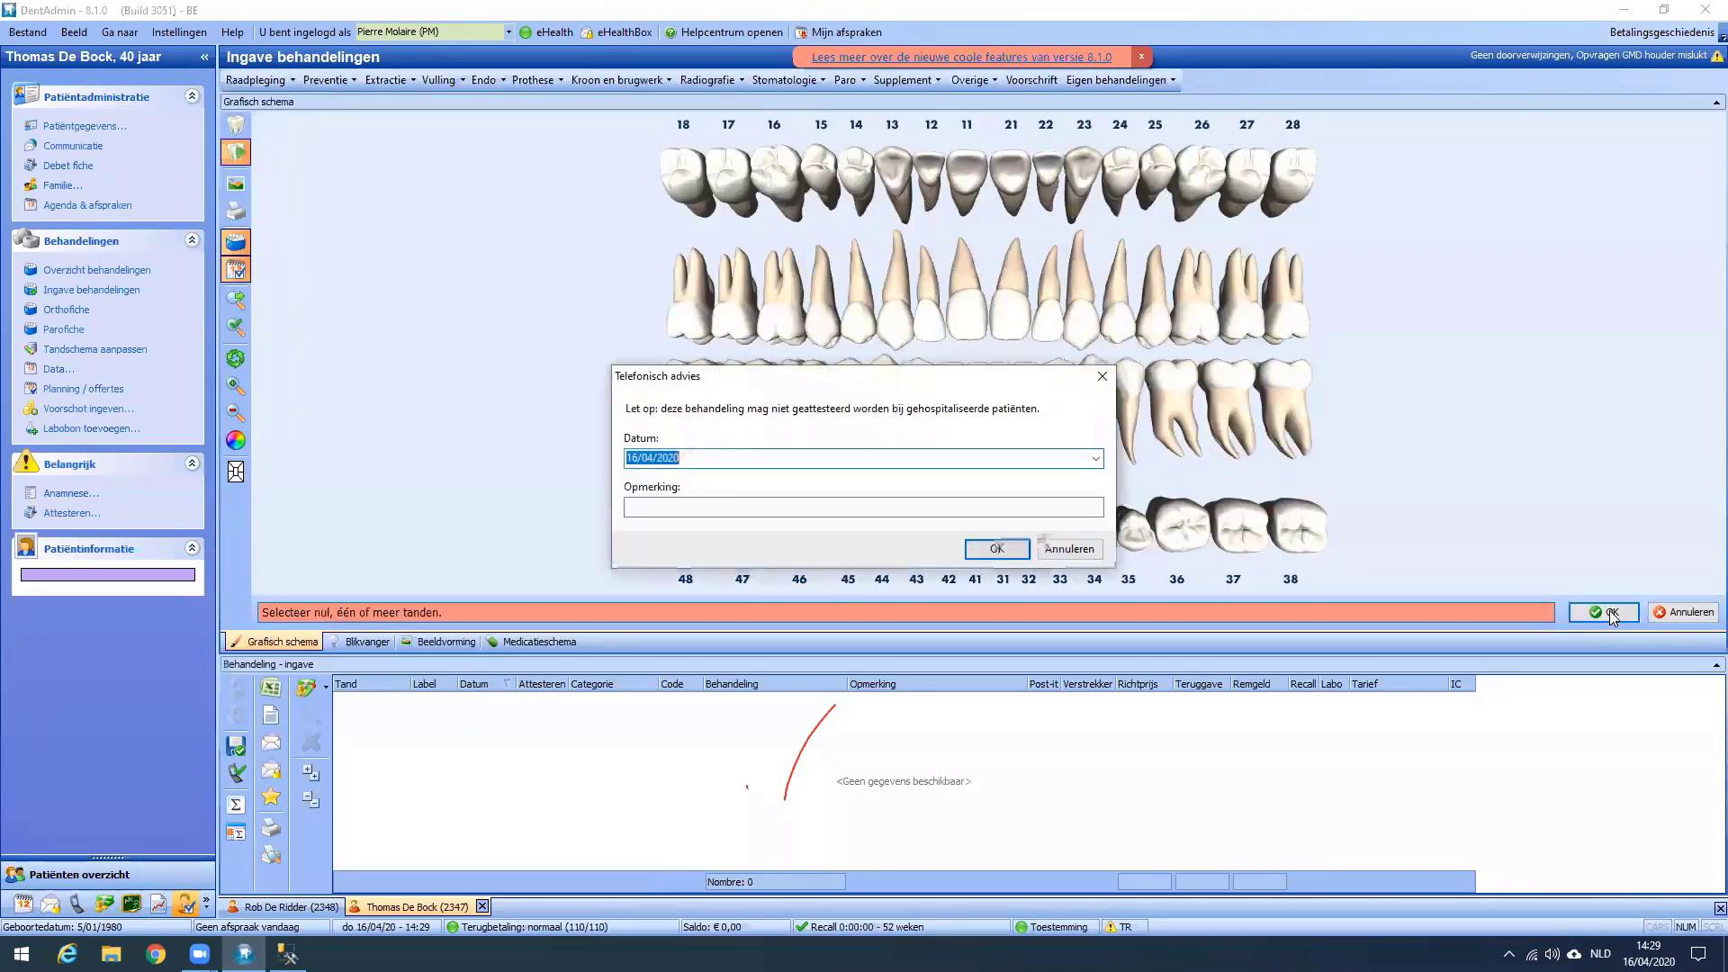
click(702, 508)
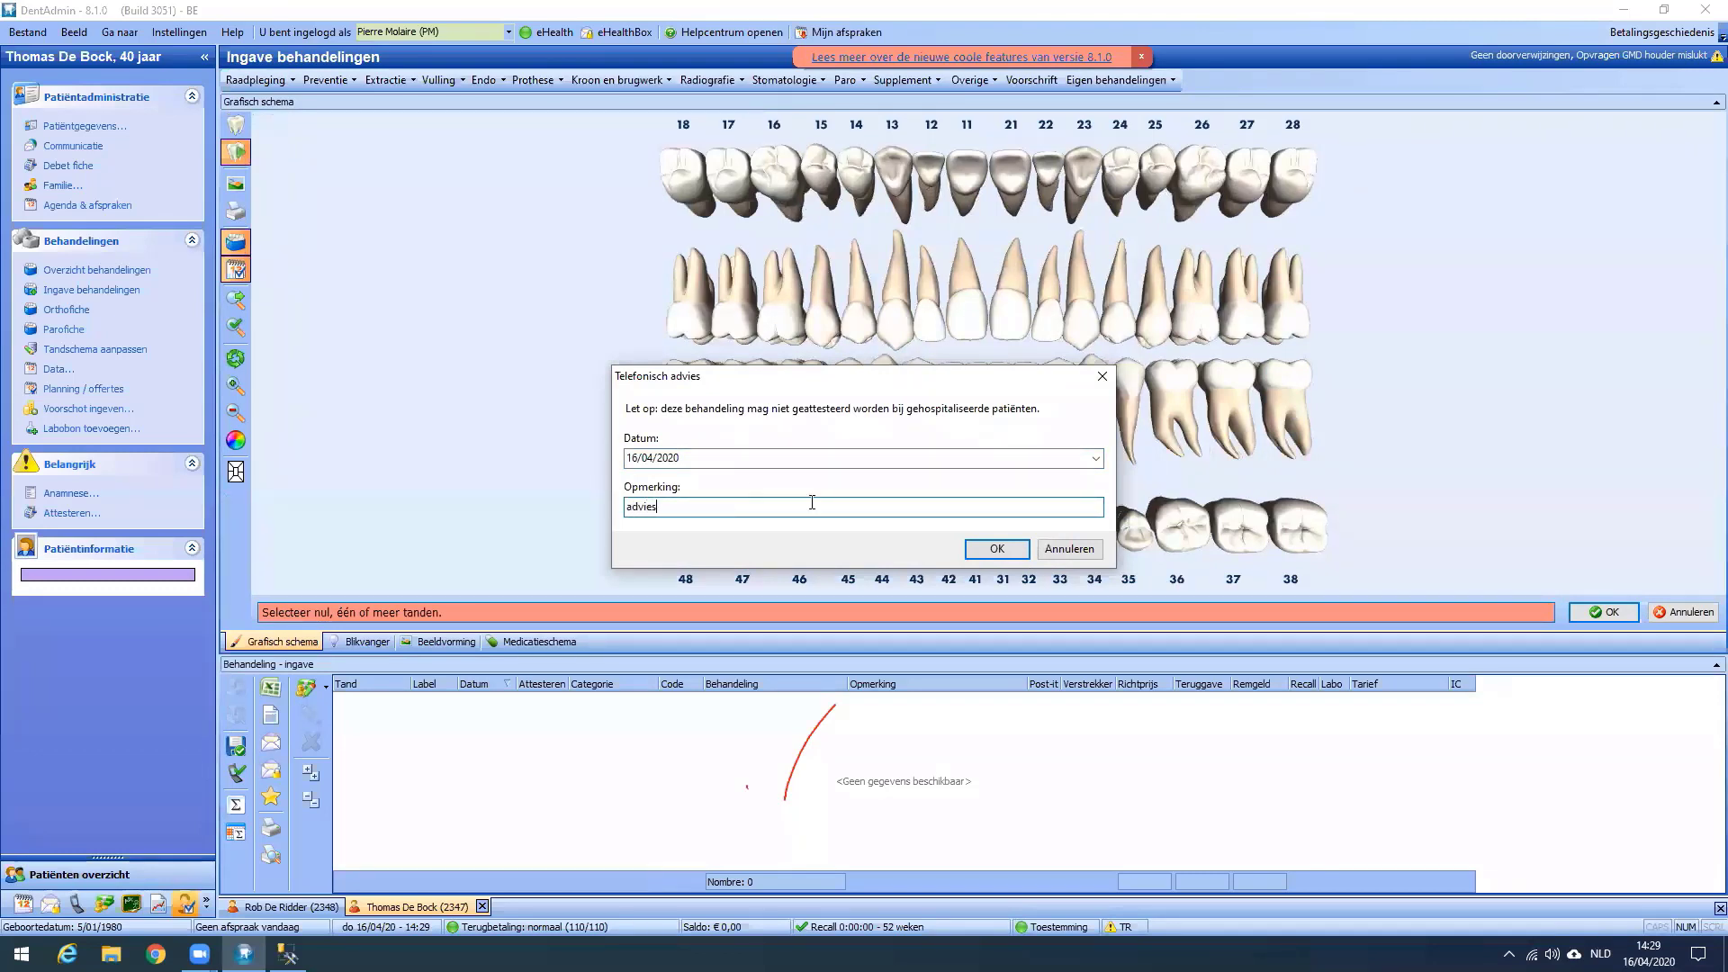
click(997, 548)
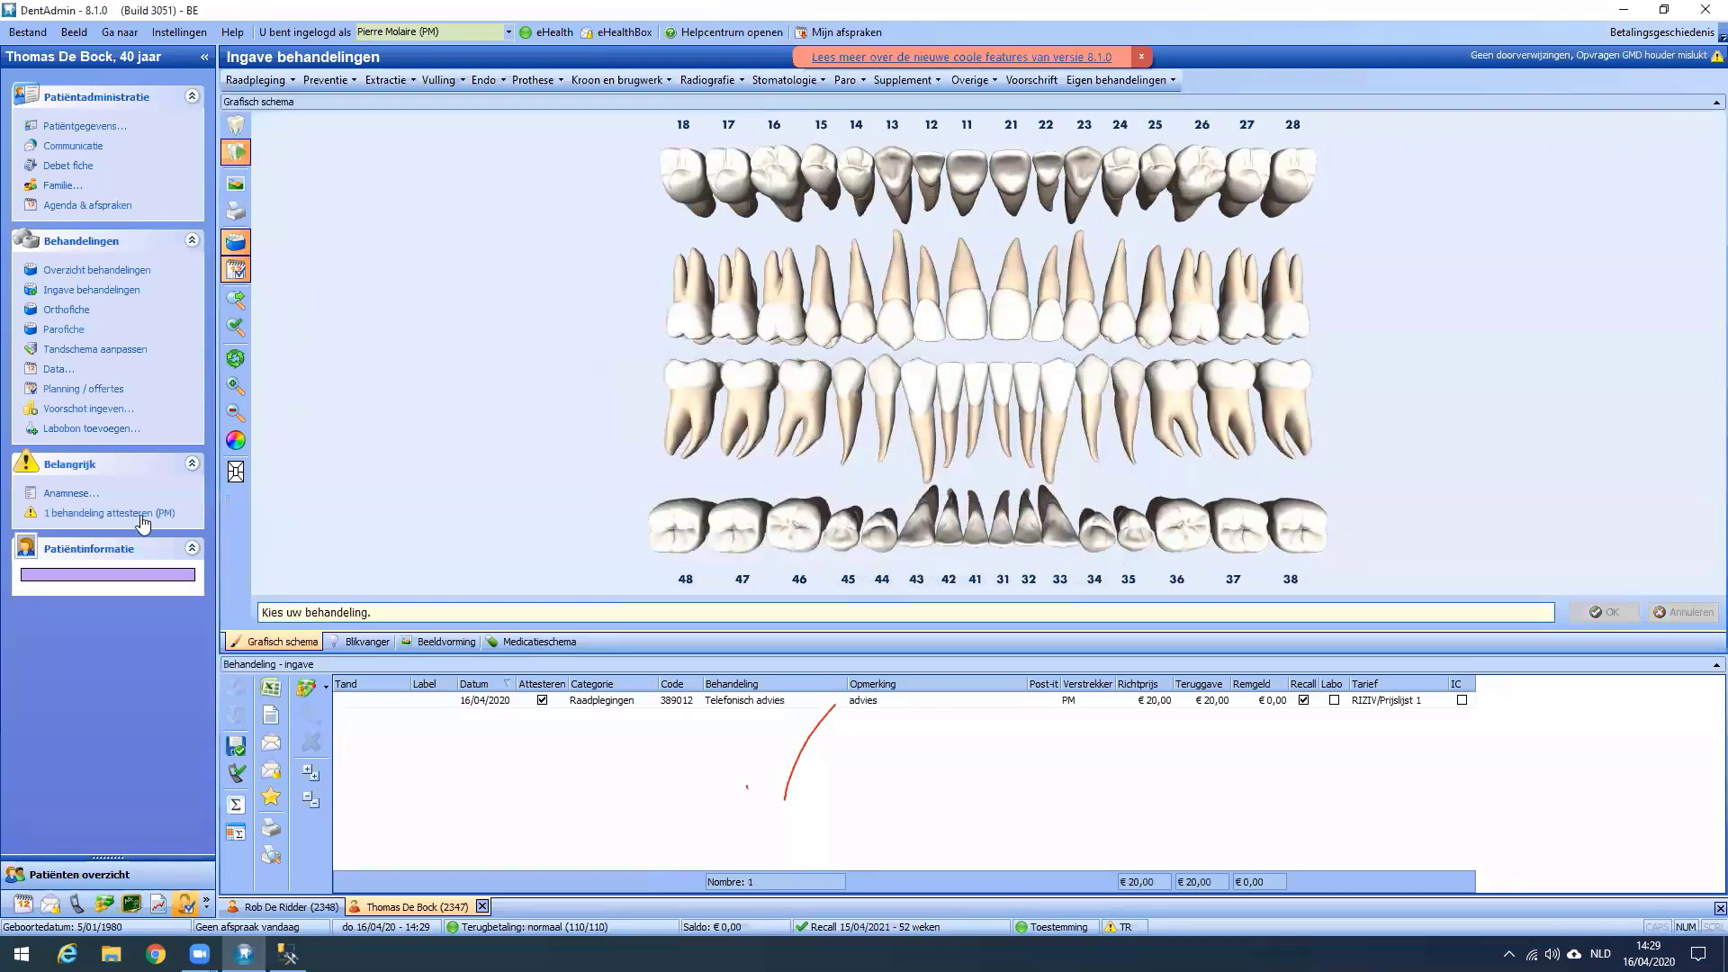
Certify the telephone advice with the RDB third-party payer option enabled, confirm the payment, and close the generated proof-of-care letter.
click(141, 516)
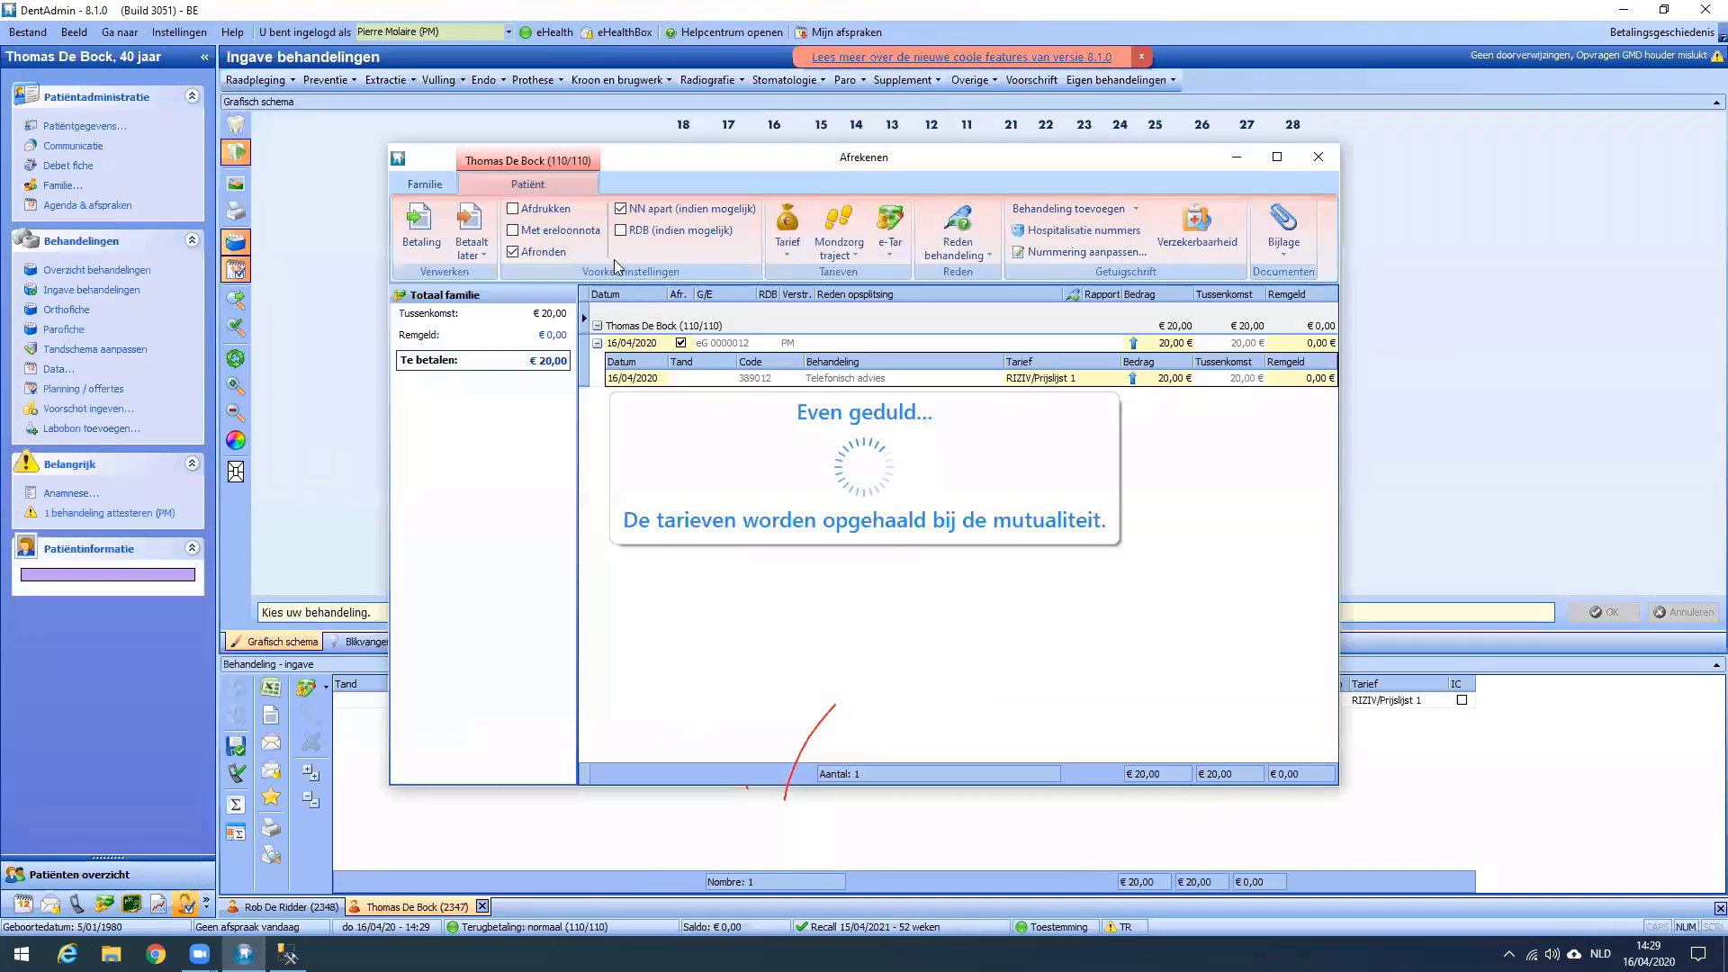
click(621, 231)
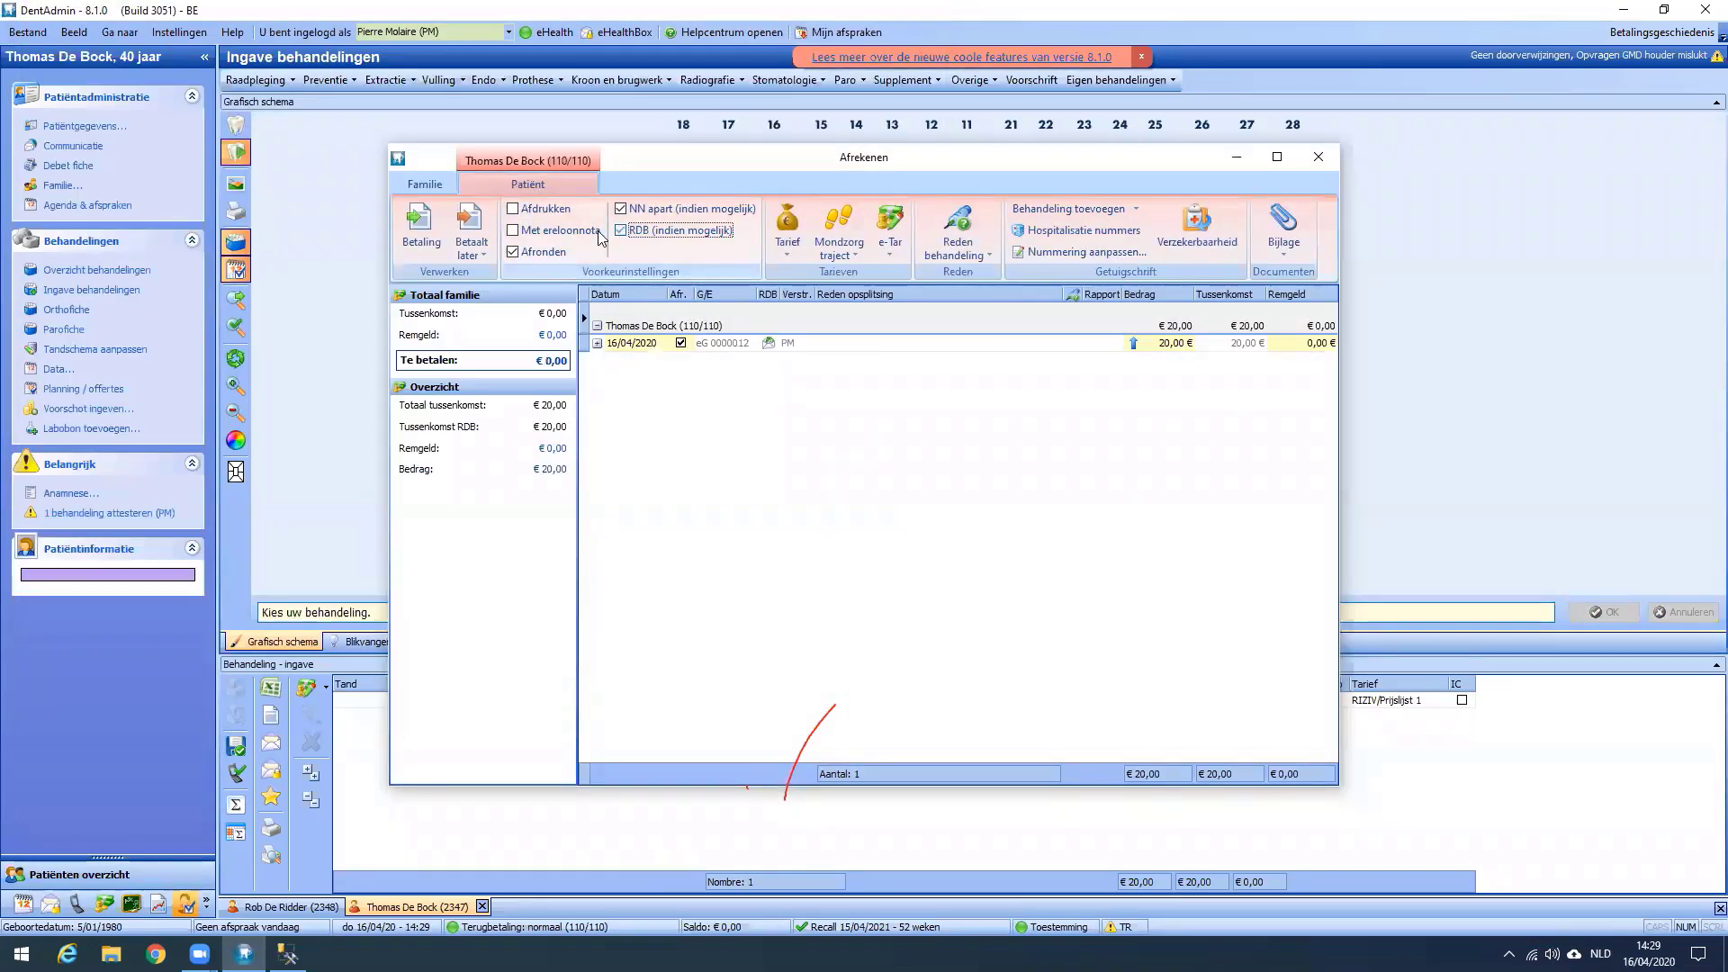
click(420, 227)
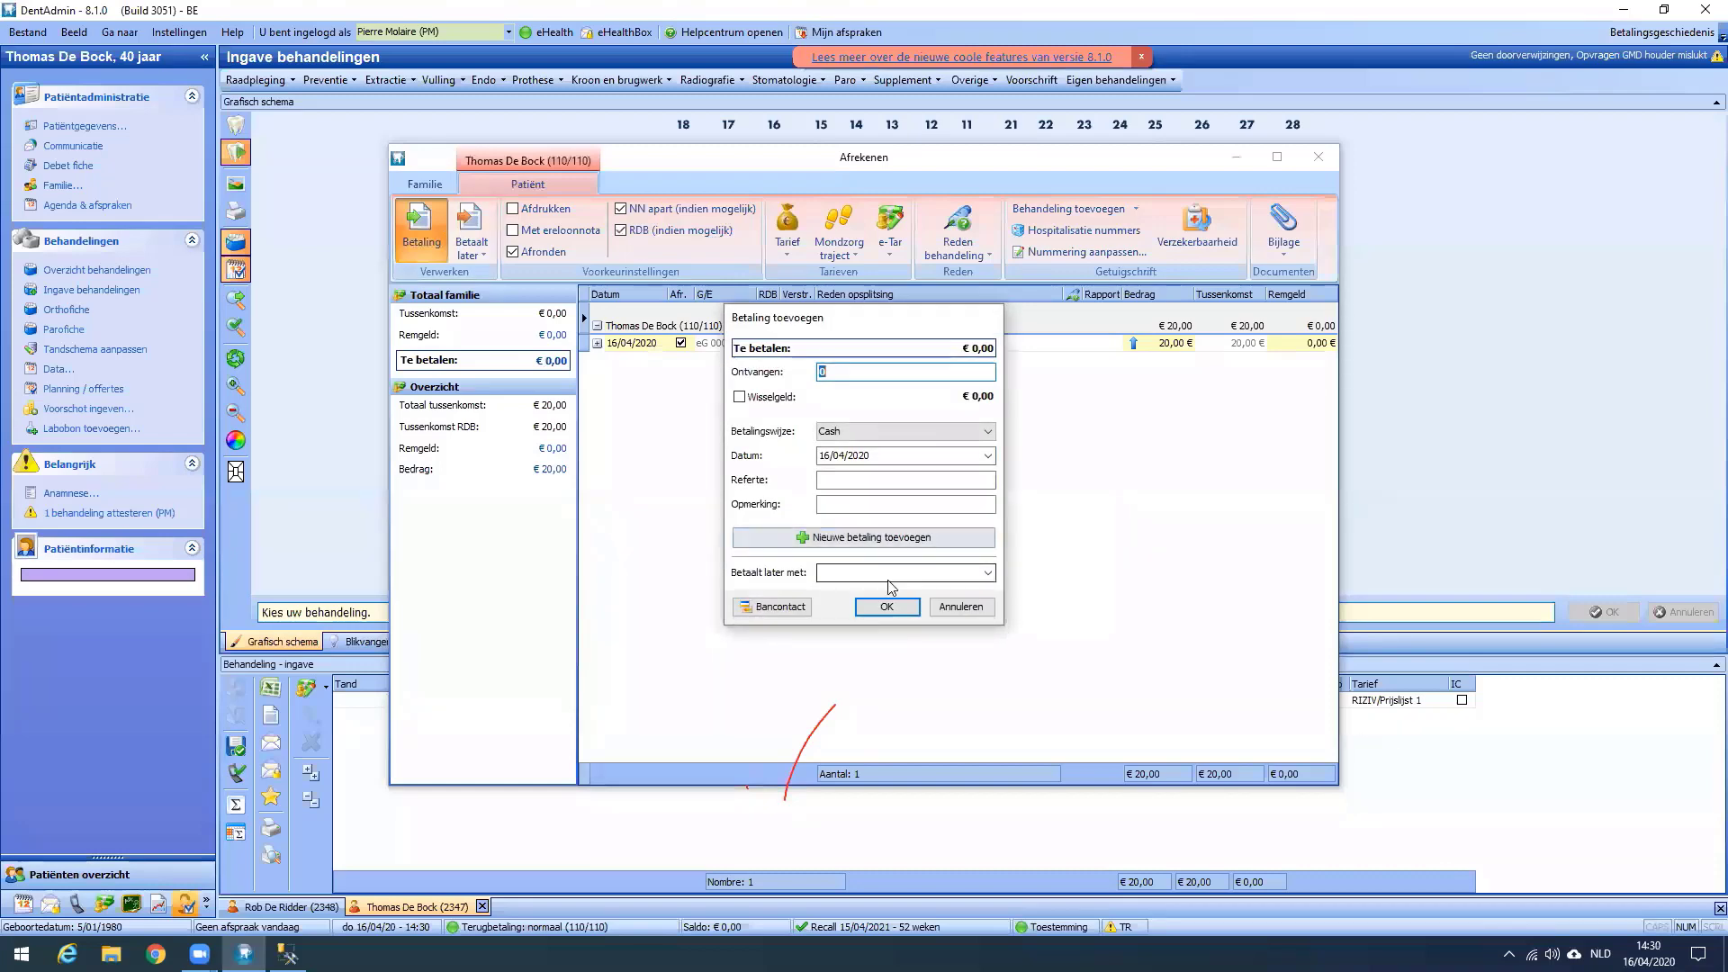
click(886, 606)
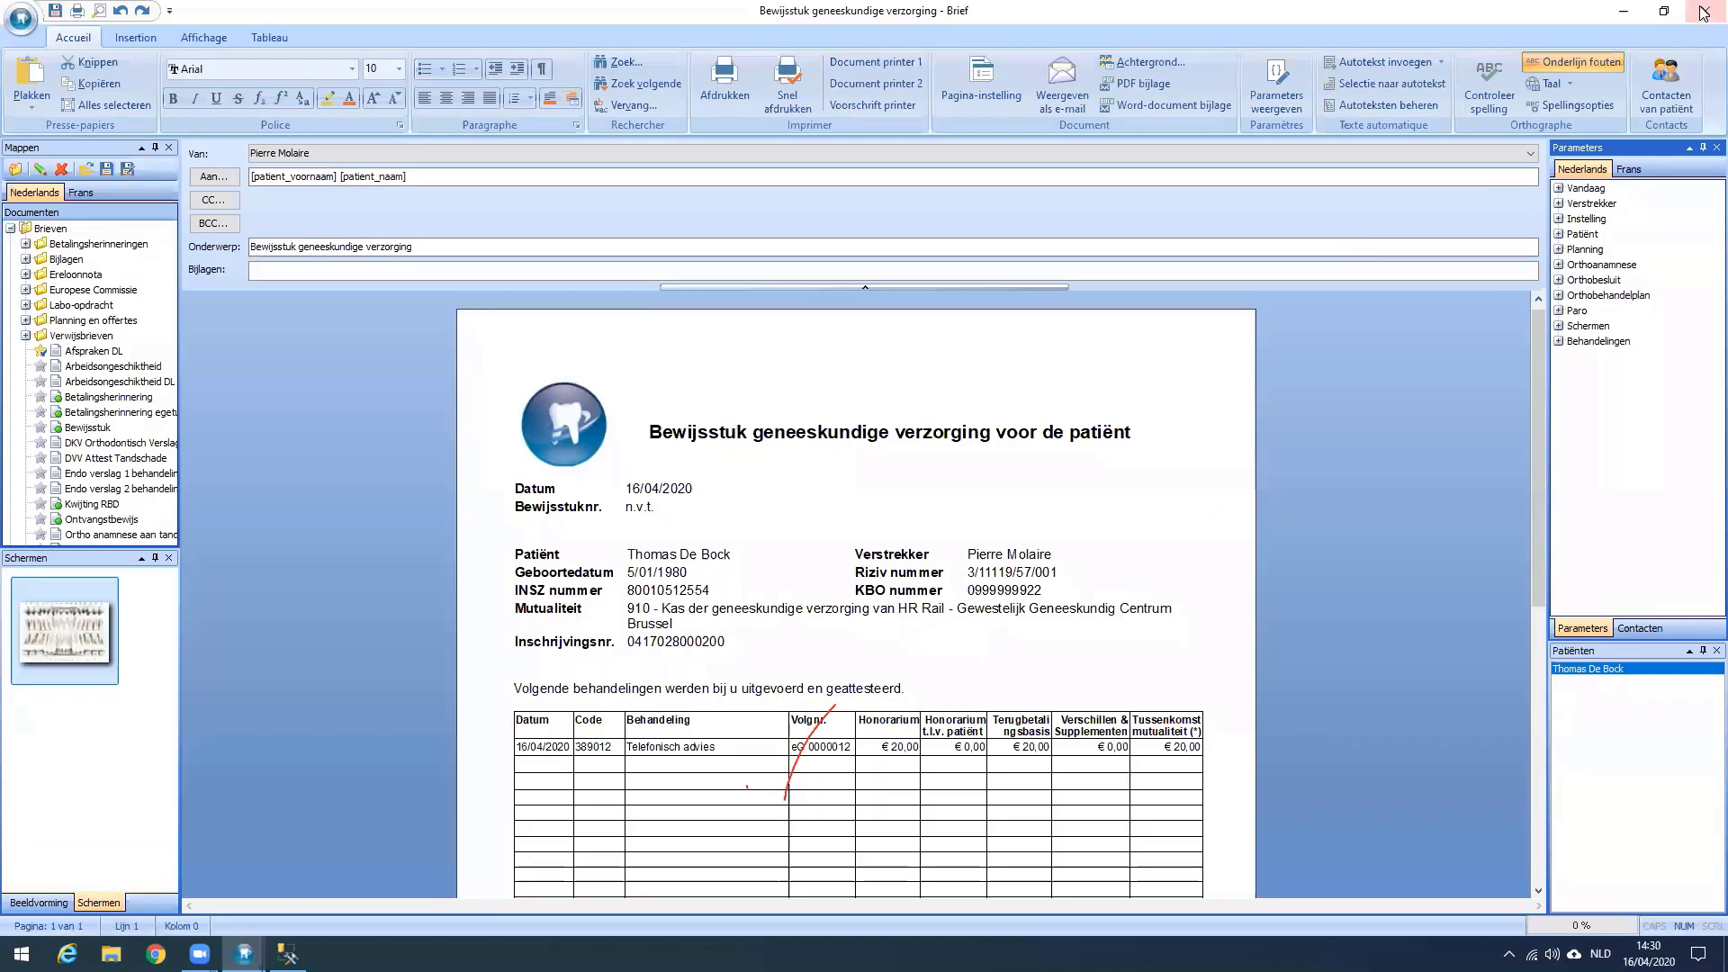
click(1704, 10)
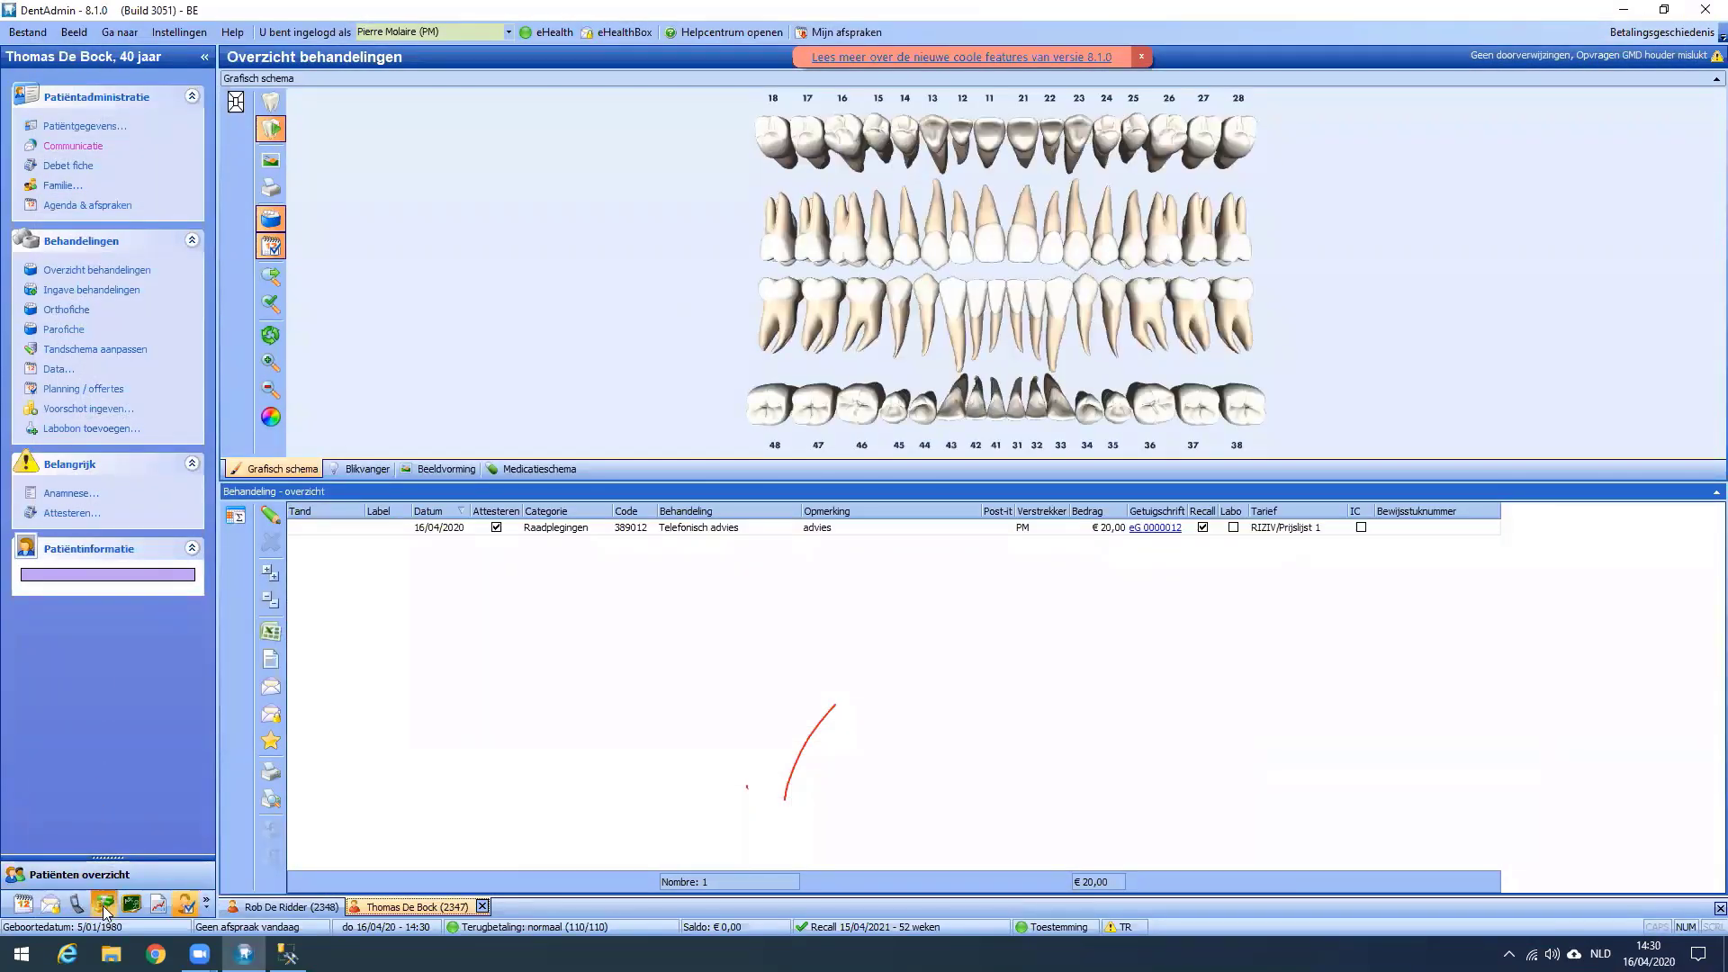
Return to the financial section and show the unsent certificates under eFact Te verzenden.
click(103, 904)
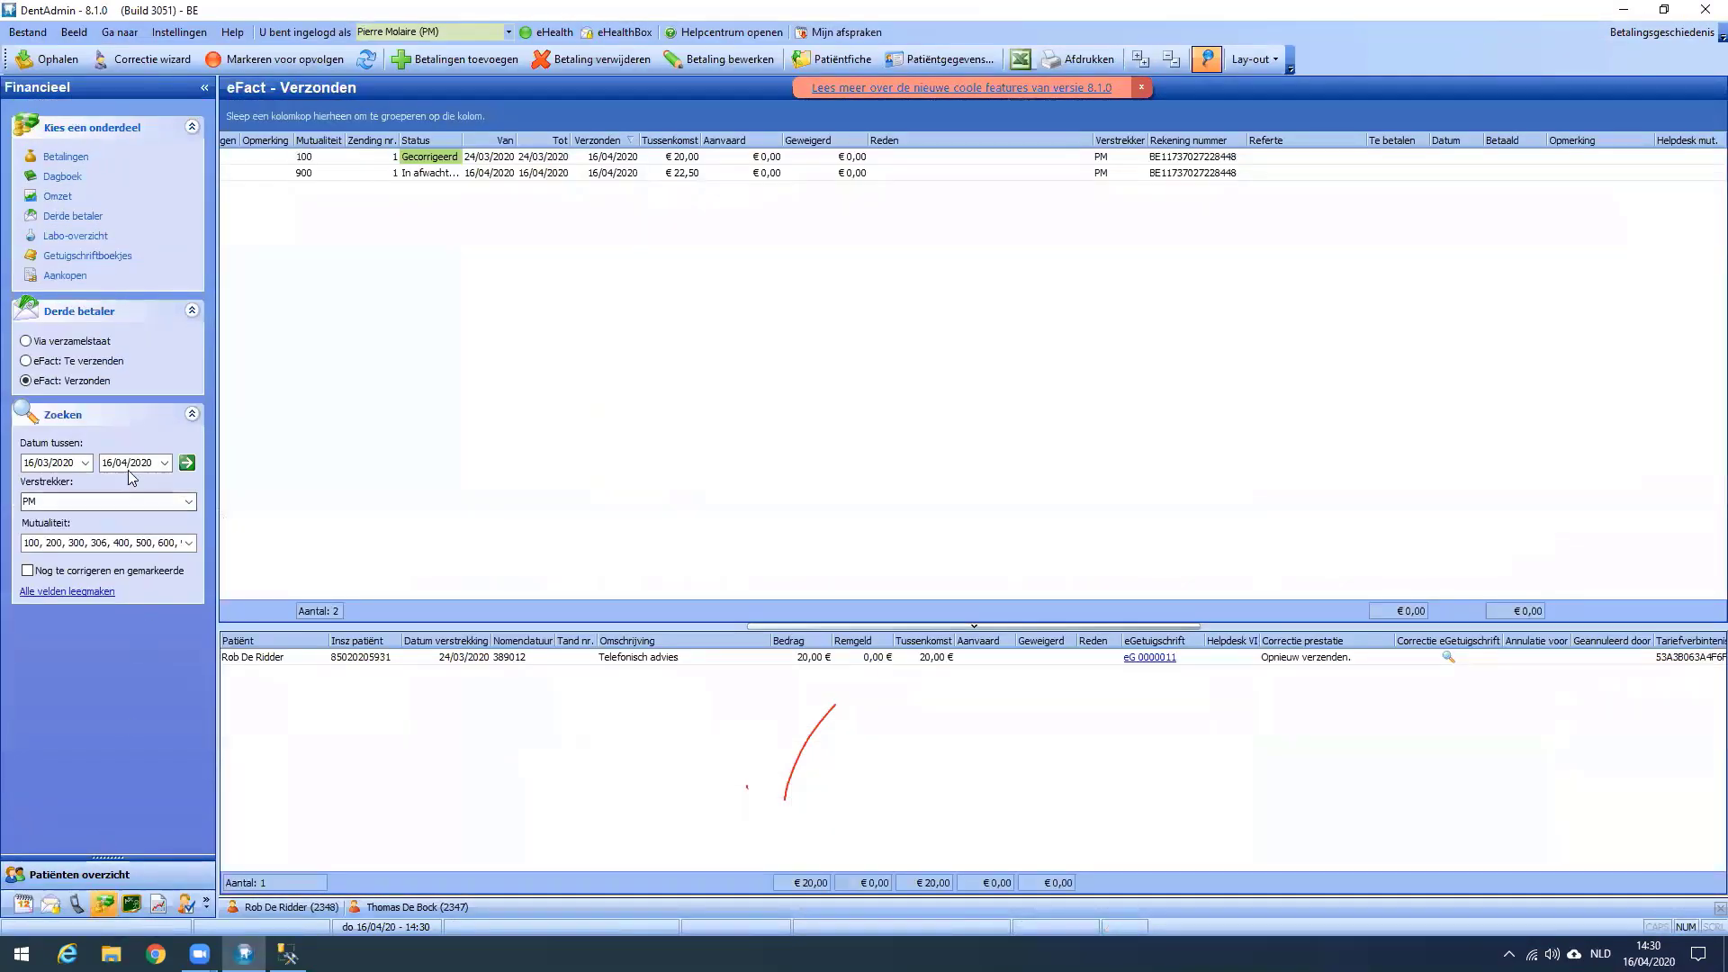
click(27, 360)
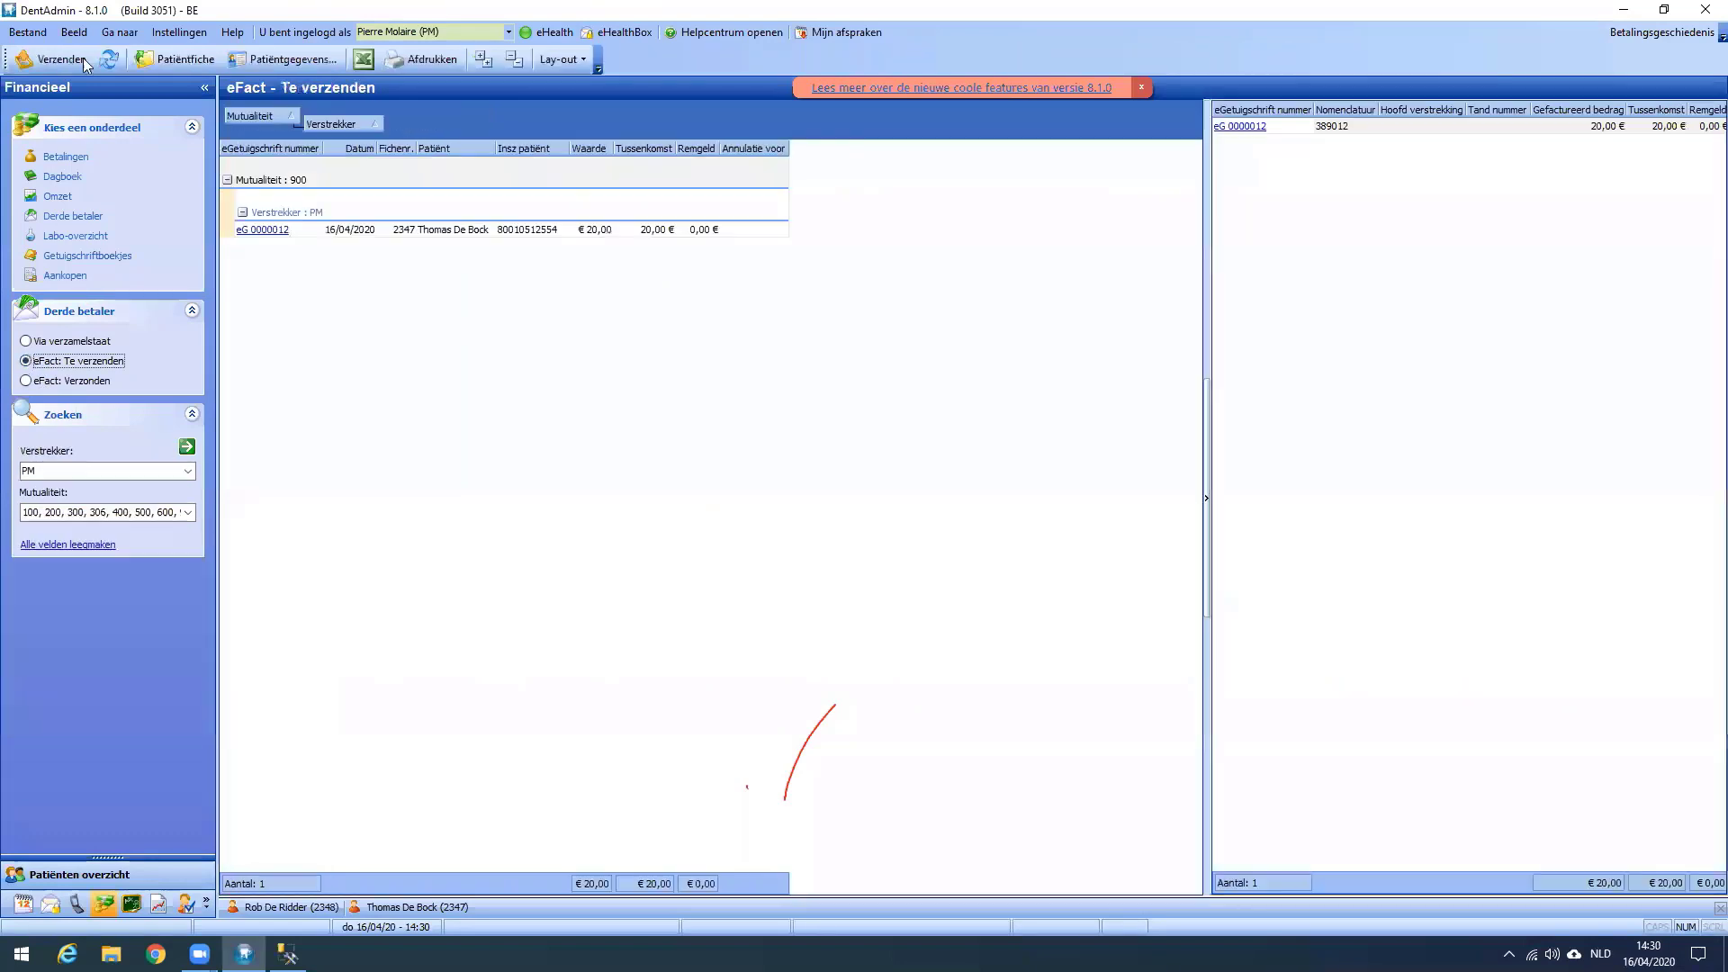